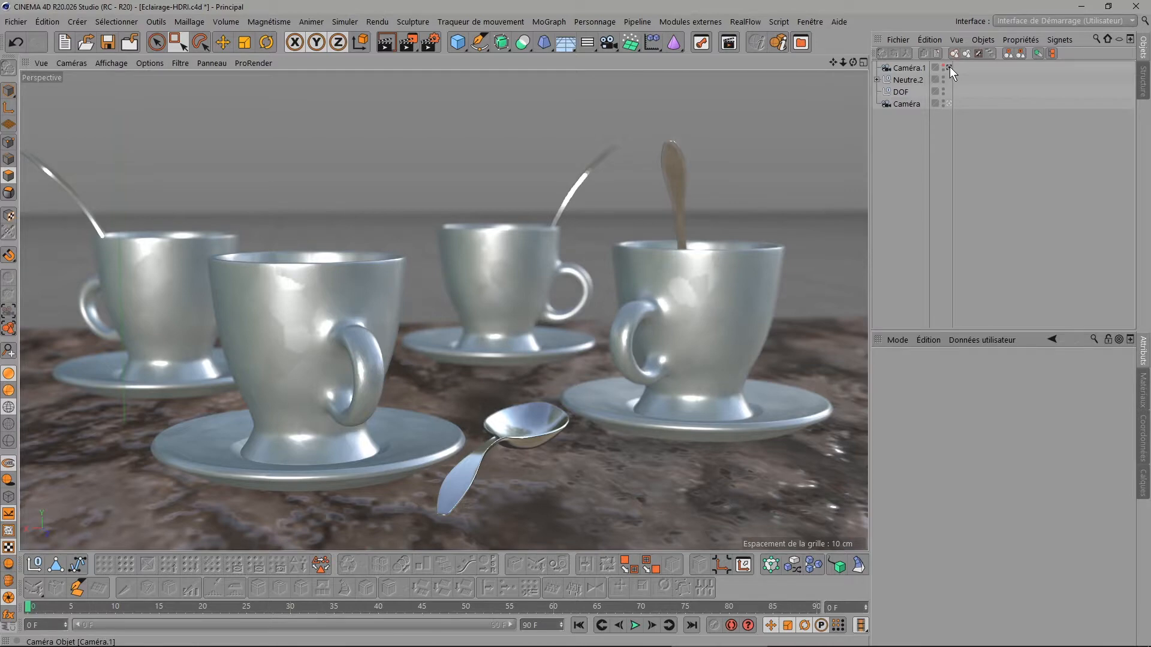
# Inspect the whole table scene from above through Caméra, and return to the Caméra.1 view.
pyautogui.click(949, 66)
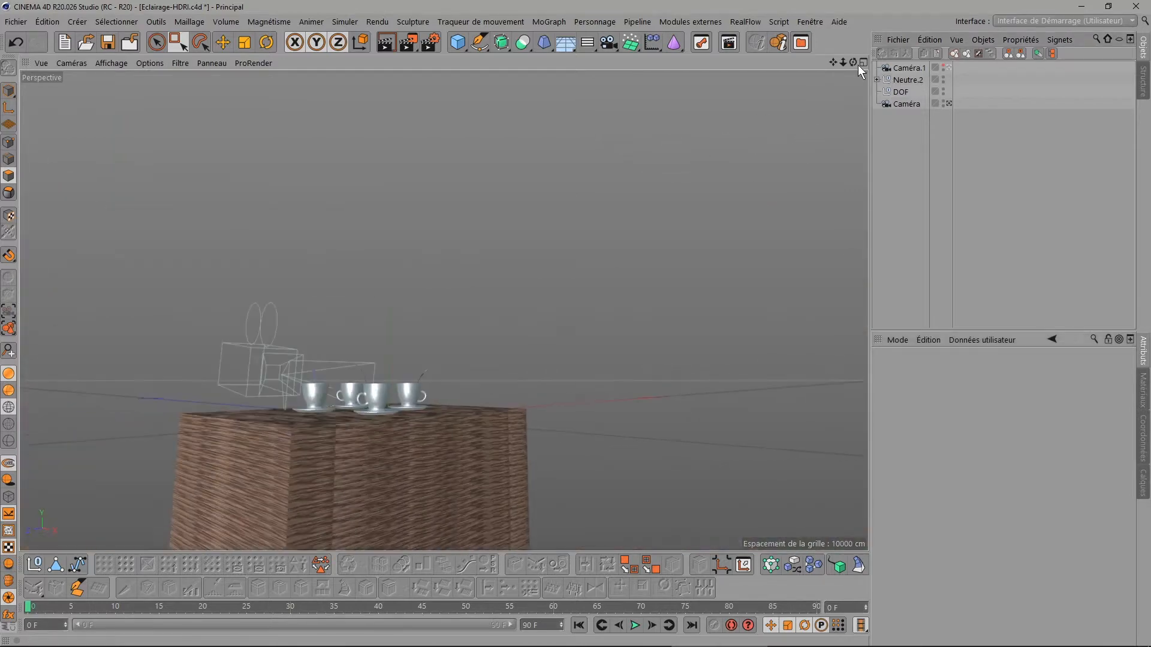
pyautogui.moveTo(853, 63); pyautogui.dragTo(839, 95)
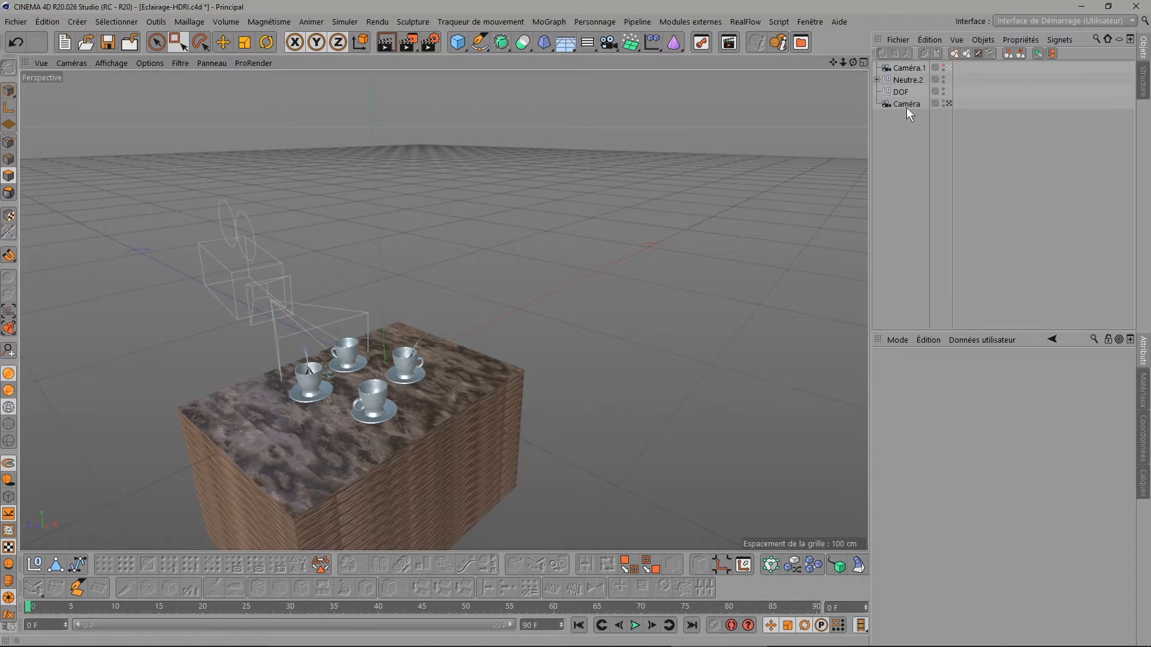
pyautogui.click(947, 103)
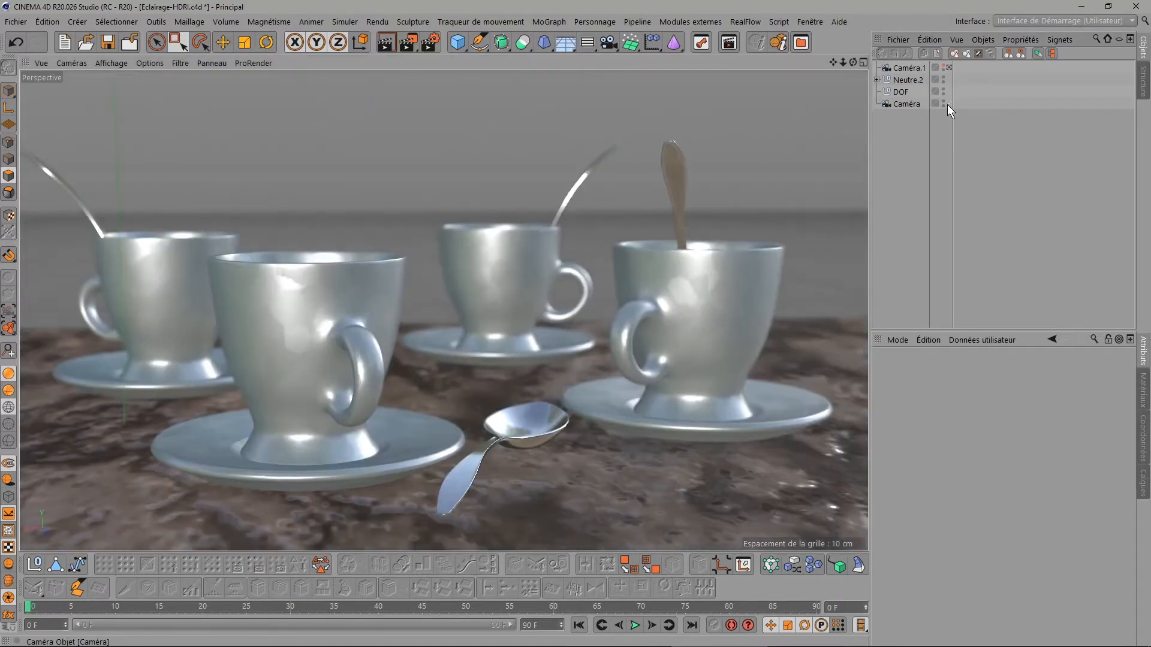
# Switch to the HDRI folder in File Explorer and compare Alexs_Apt_8k.jpg with Alexs_Apt_2k.hdr in IrfanView.
pyautogui.moveTo(815, 646)
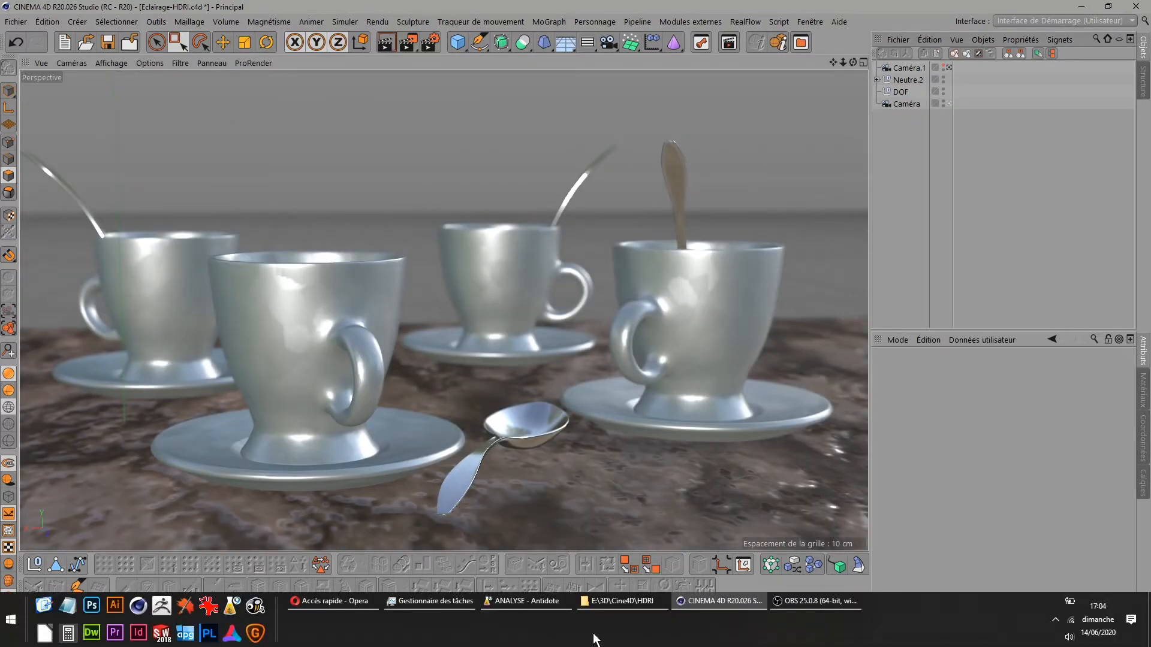
pyautogui.click(617, 604)
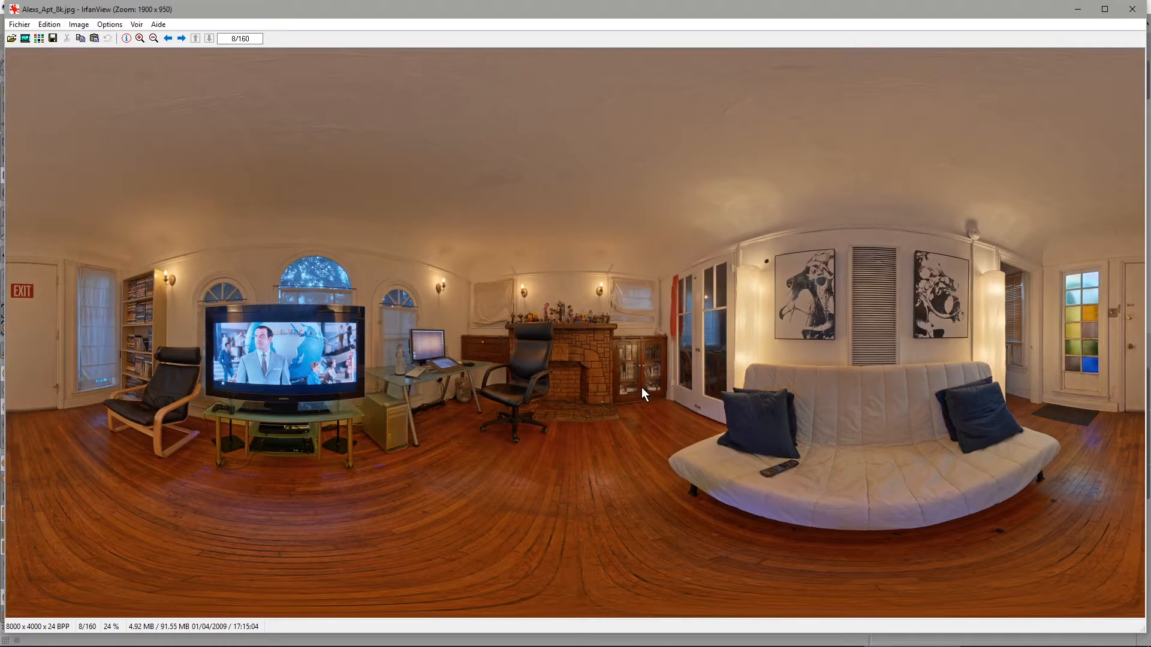
pyautogui.scroll(1, 642, 377)
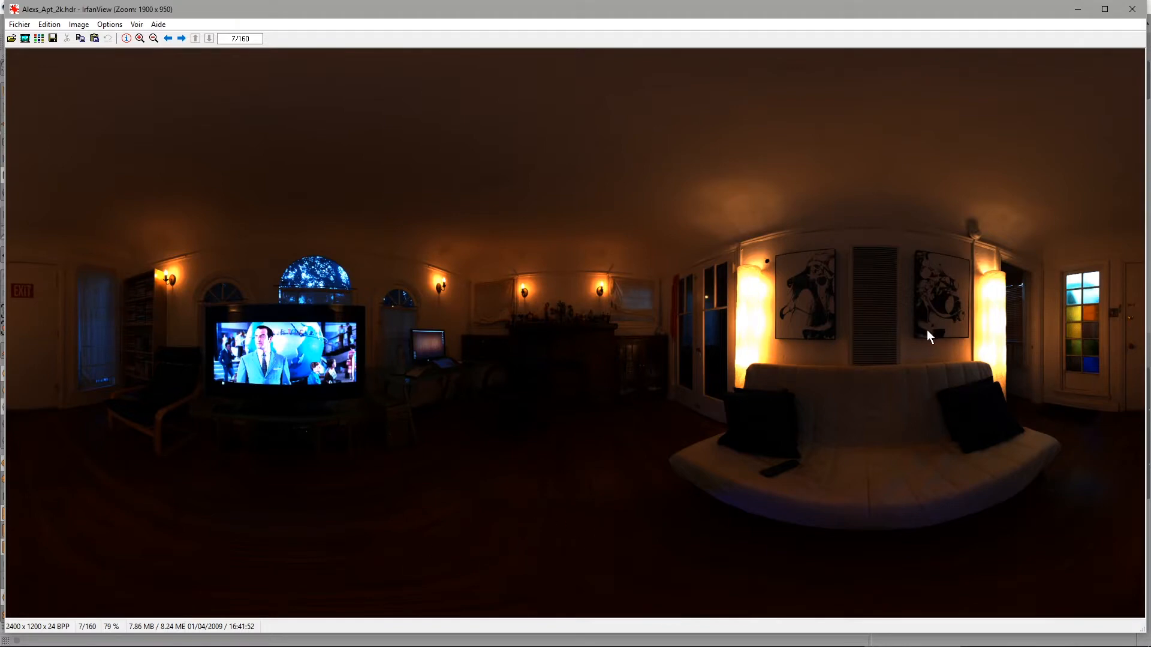
pyautogui.click(1131, 9)
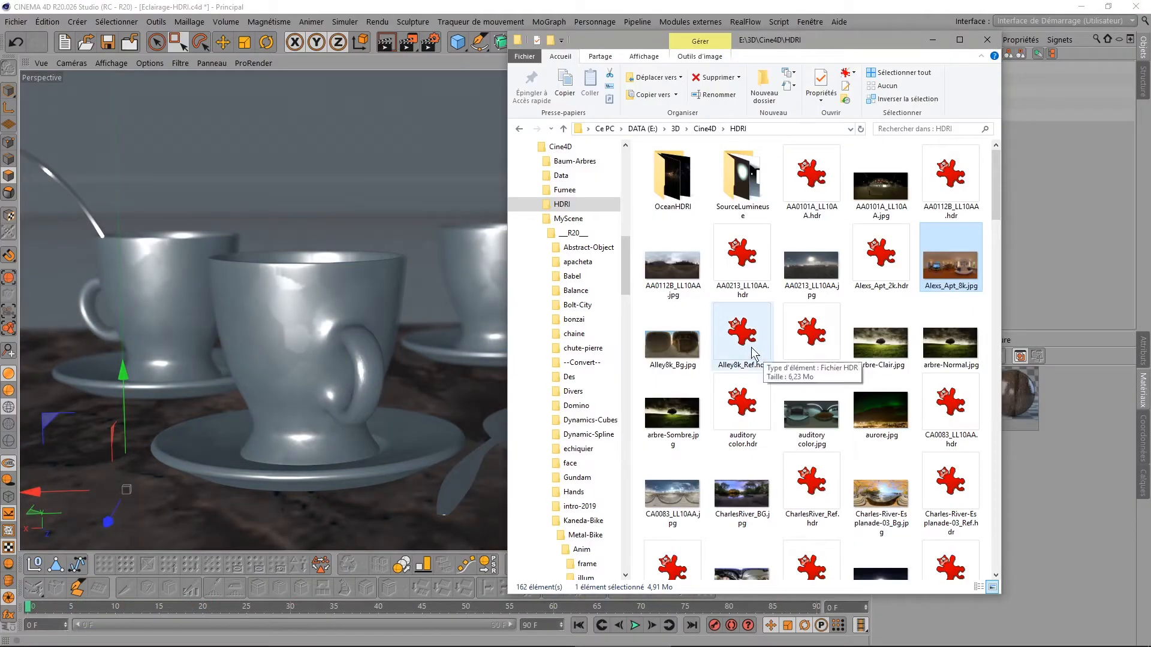
# Switch to the Opera browser, search the web for "hdri" and look through the results.
pyautogui.moveTo(716, 646)
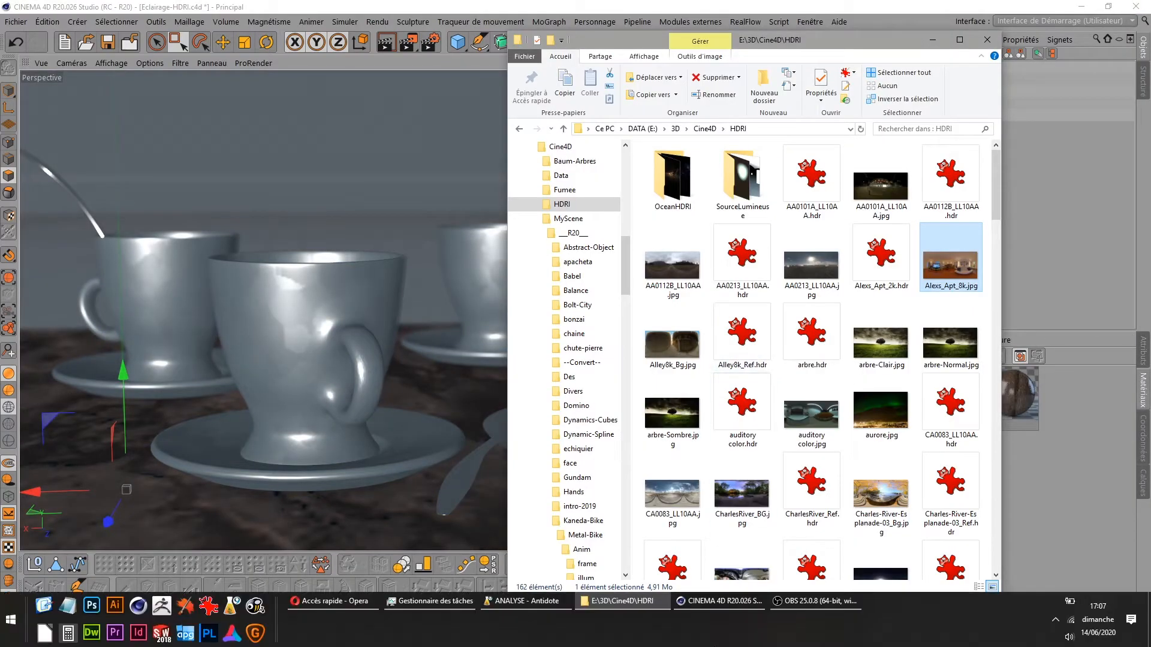
pyautogui.click(329, 602)
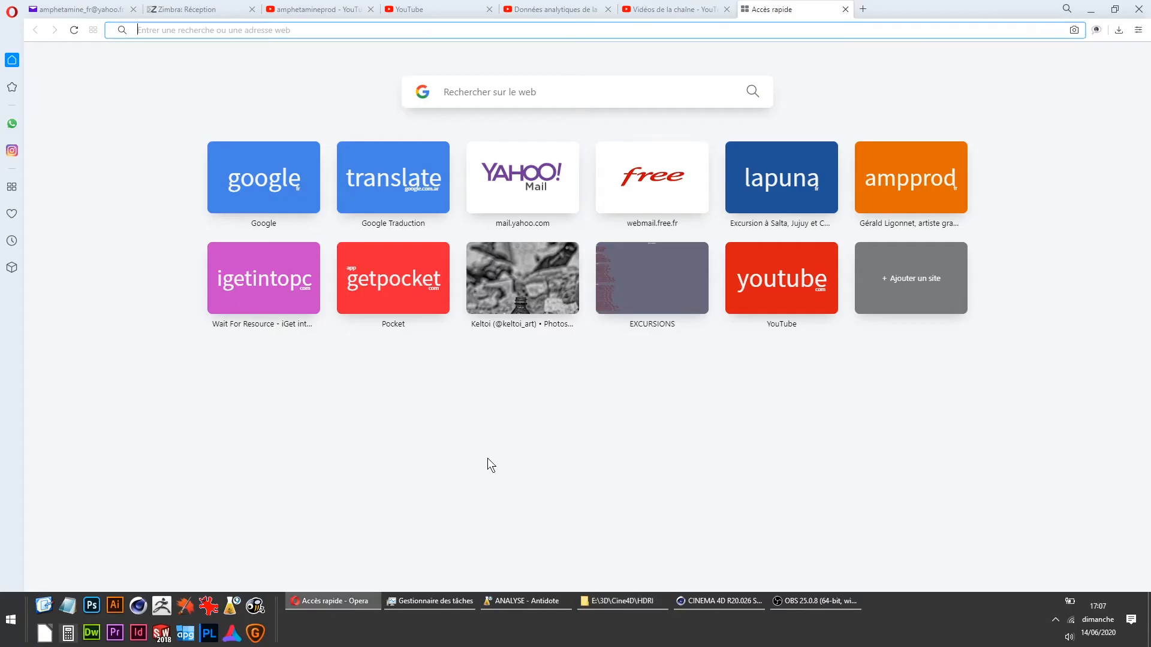
pyautogui.click(511, 94)
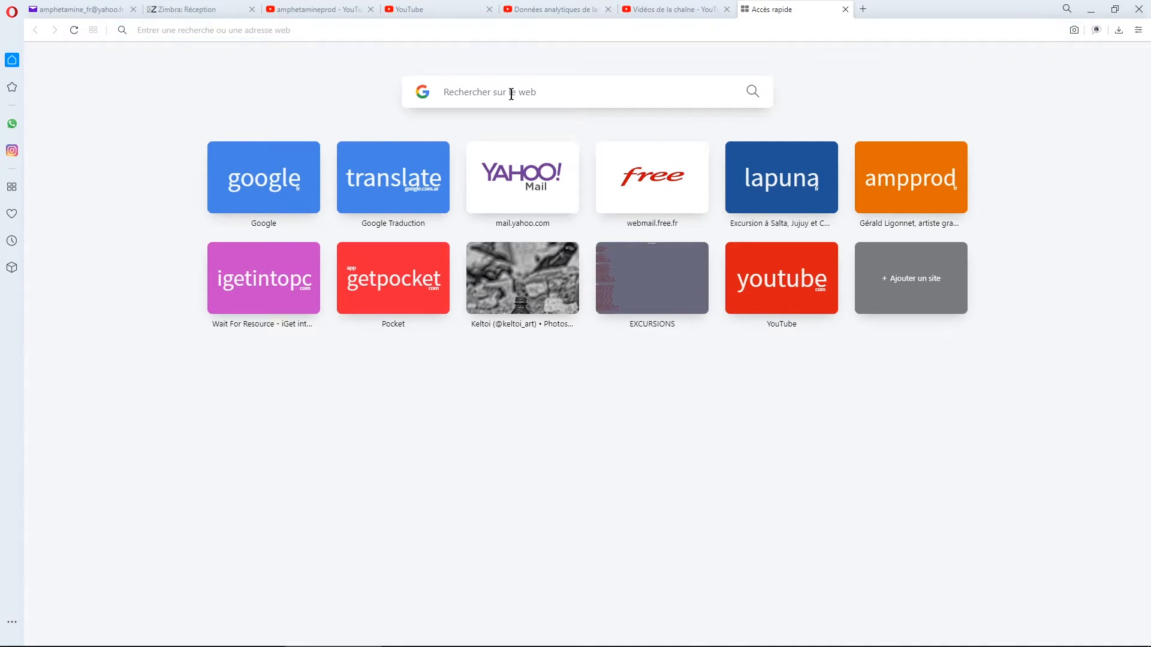
pyautogui.write('hdri')
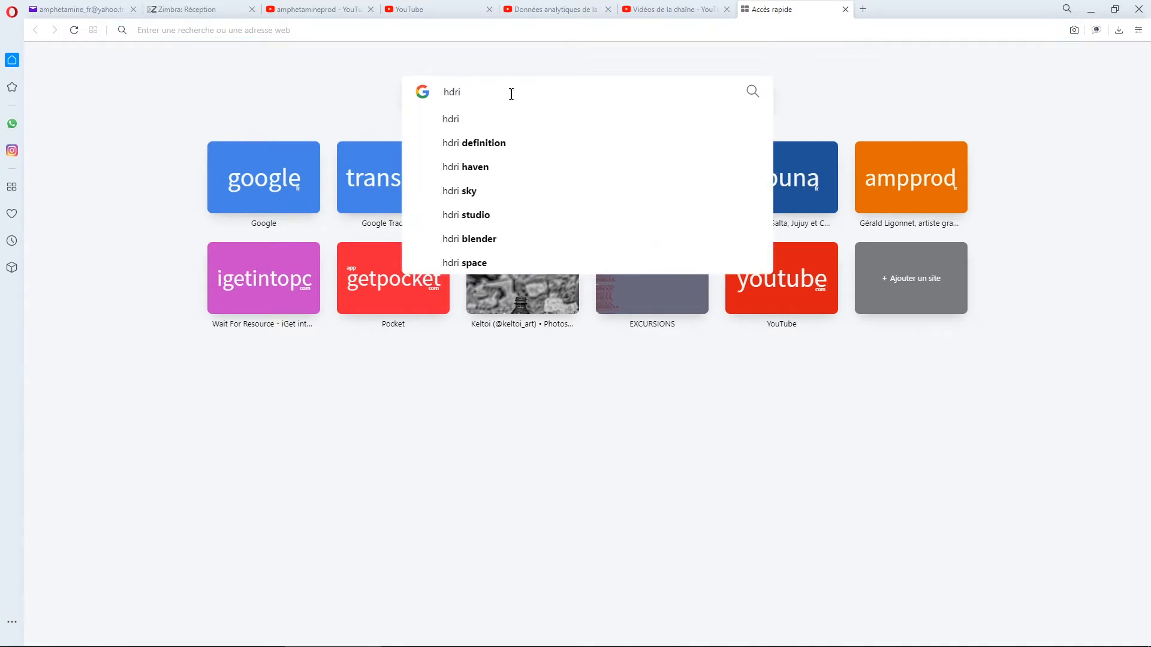
pyautogui.press('Return')
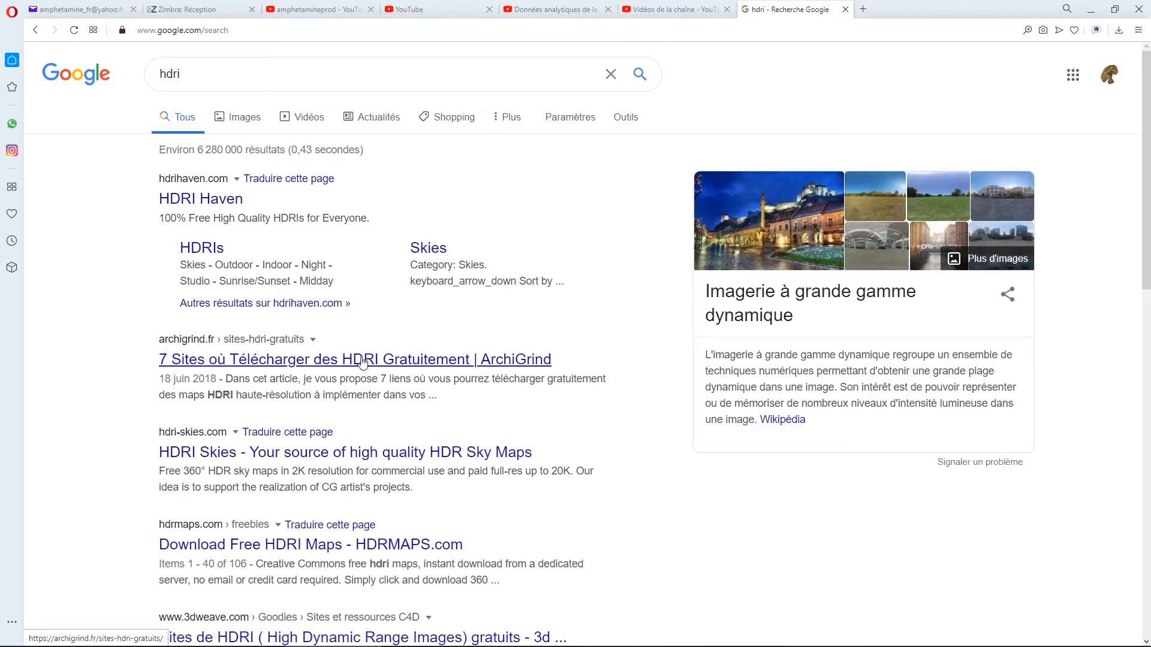
pyautogui.scroll(-2, 368, 358)
pyautogui.scroll(2, 368, 364)
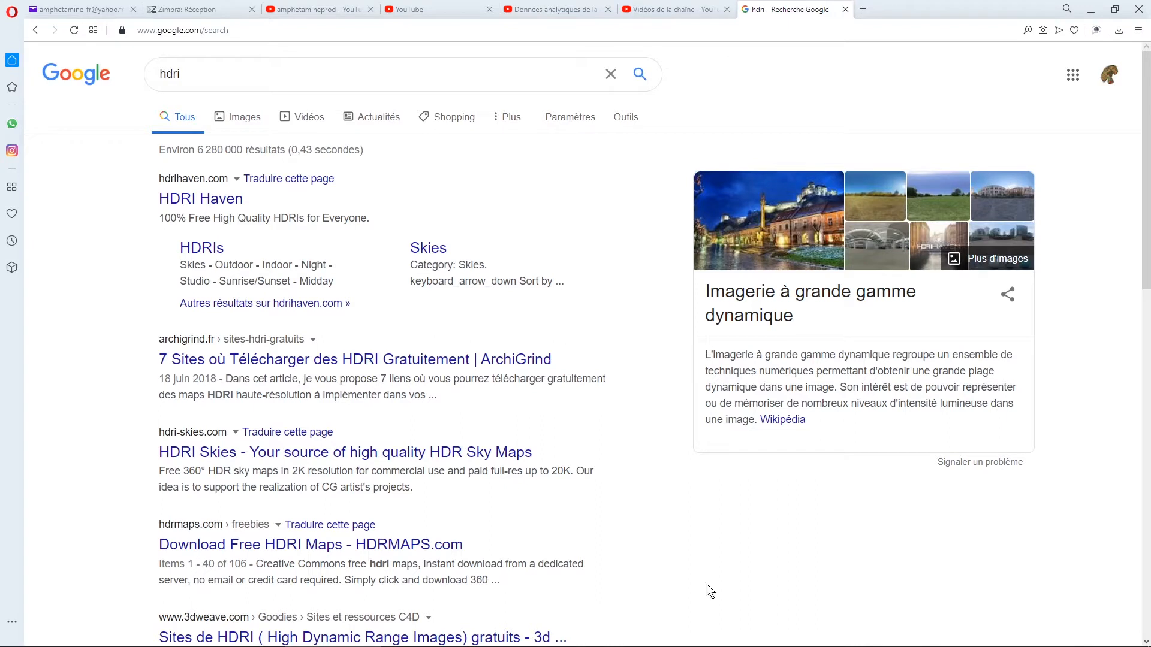
# Return to the HDRI folder in File Explorer, check the Alexs_Apt_2k.hdr file details, and minimize the folder window.
pyautogui.moveTo(737, 638)
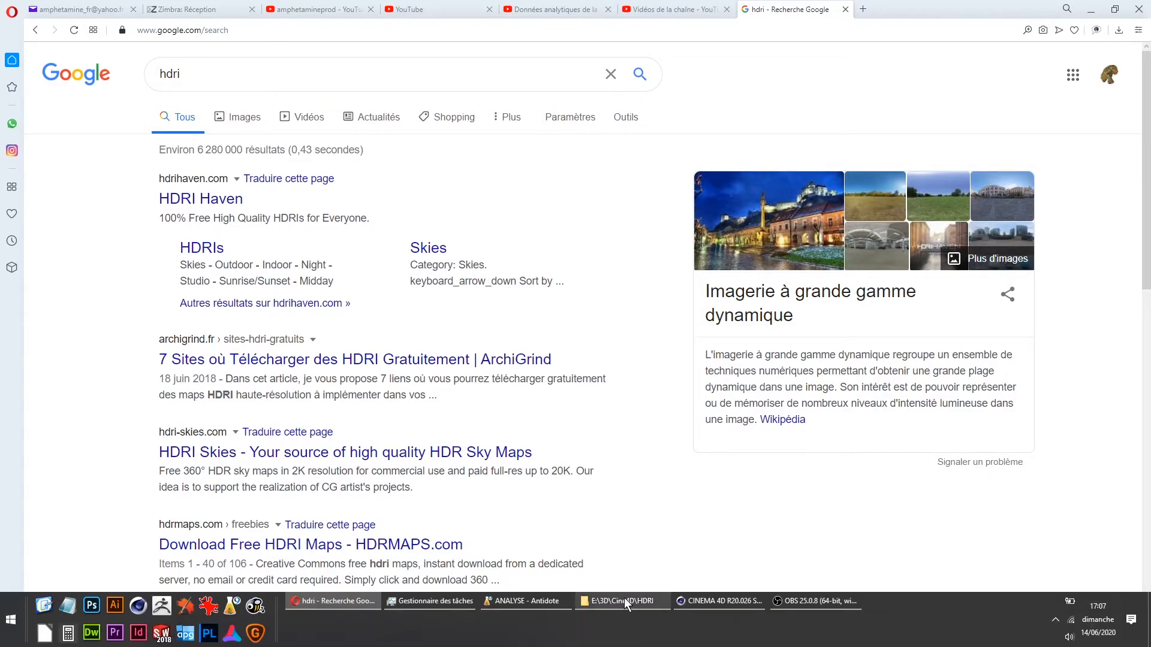
pyautogui.click(624, 599)
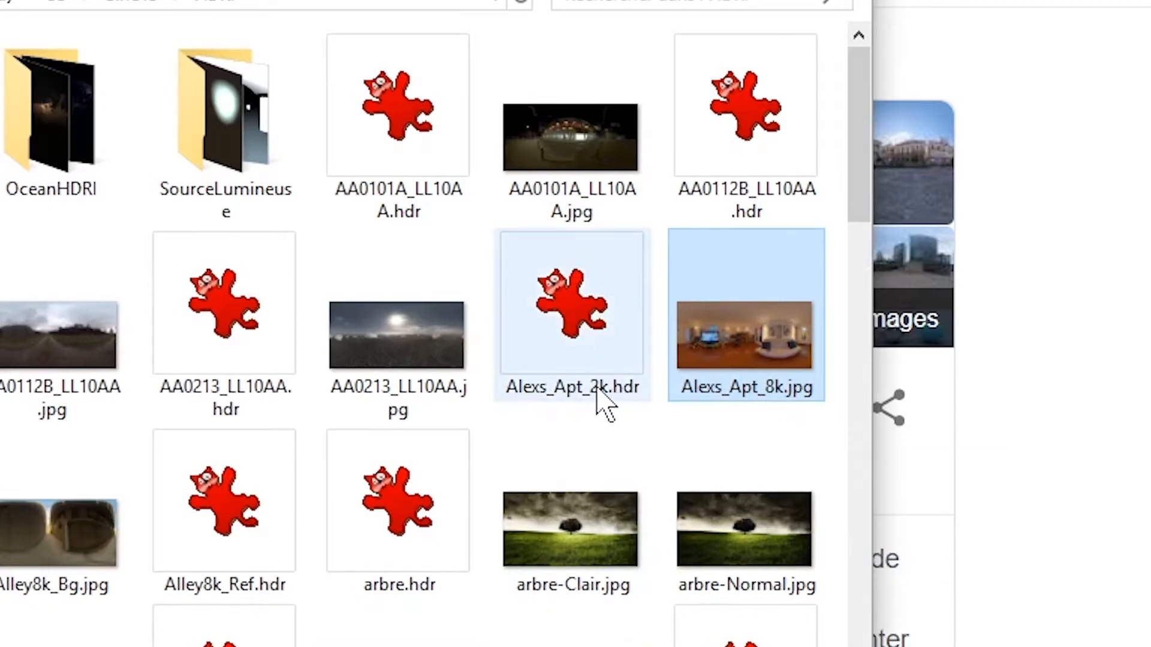
pyautogui.moveTo(597, 400)
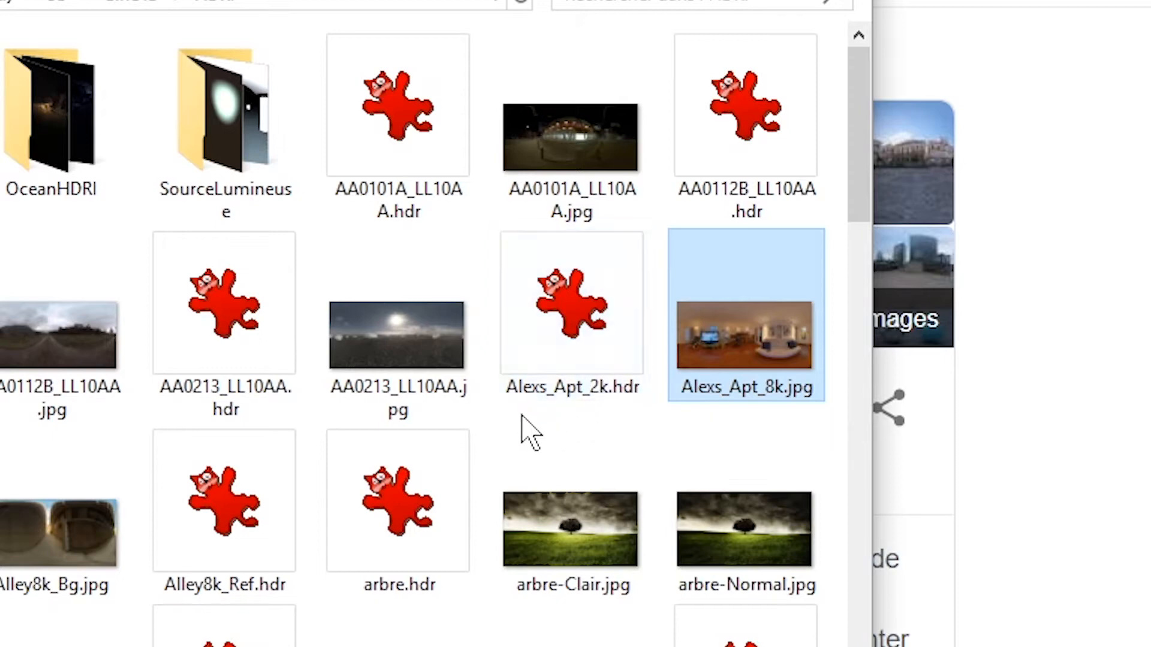
pyautogui.moveTo(546, 395)
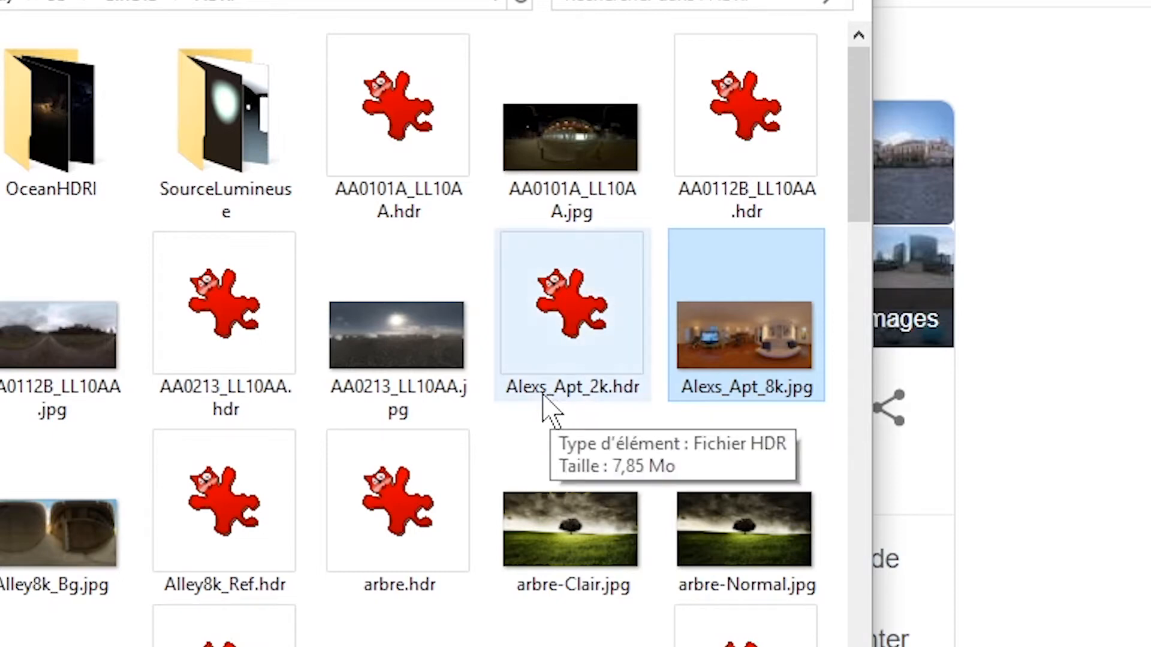
pyautogui.click(934, 42)
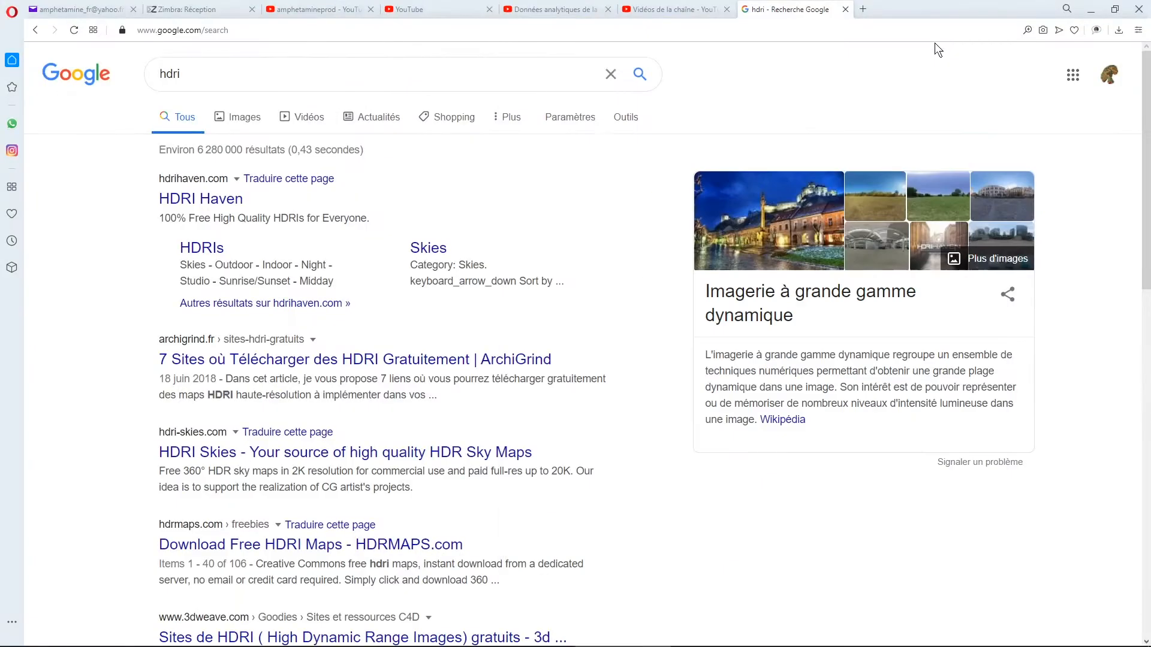
# Switch to Cinema 4D, add a Ciel object to the scene and select it.
pyautogui.moveTo(778, 646)
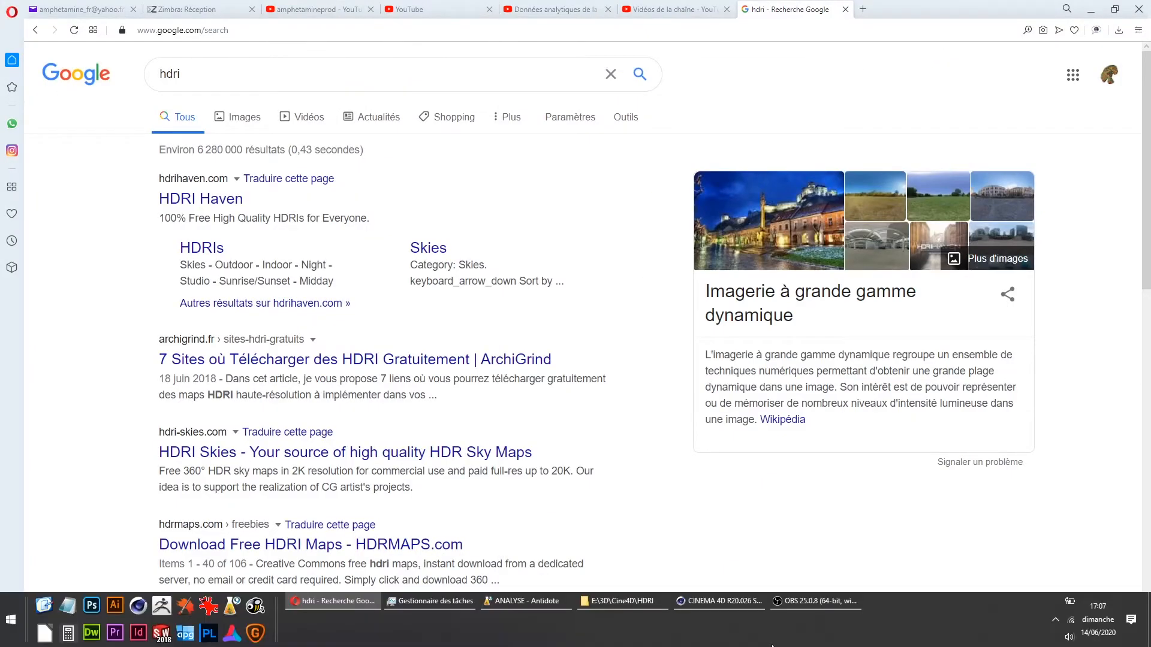
pyautogui.click(721, 605)
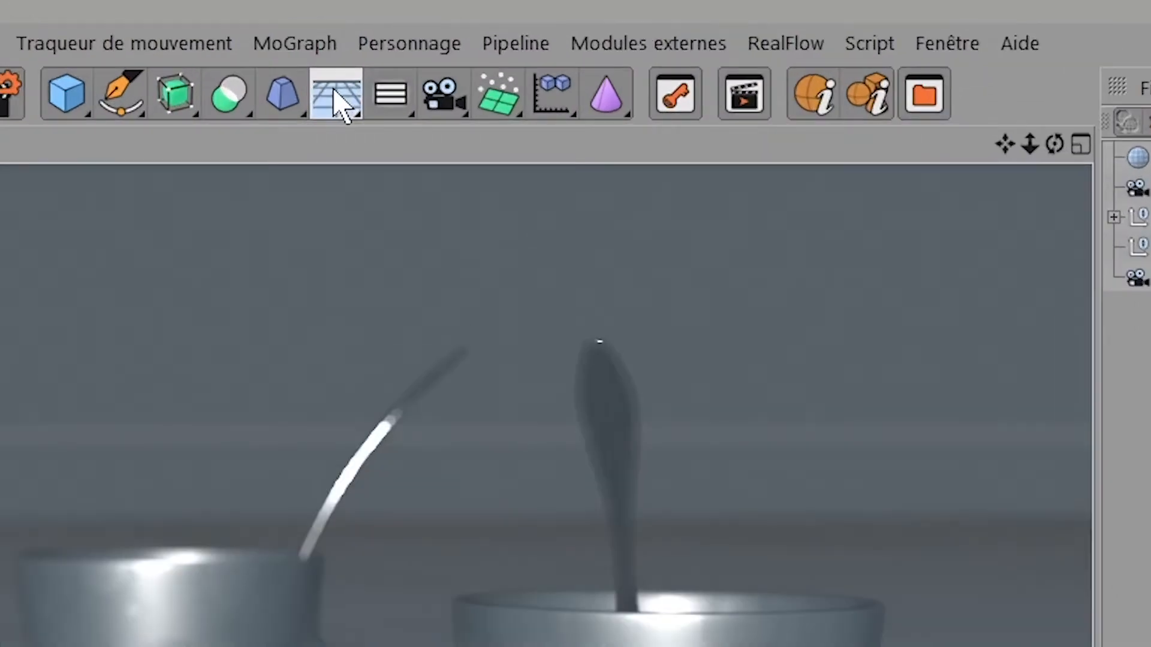
pyautogui.click(565, 42)
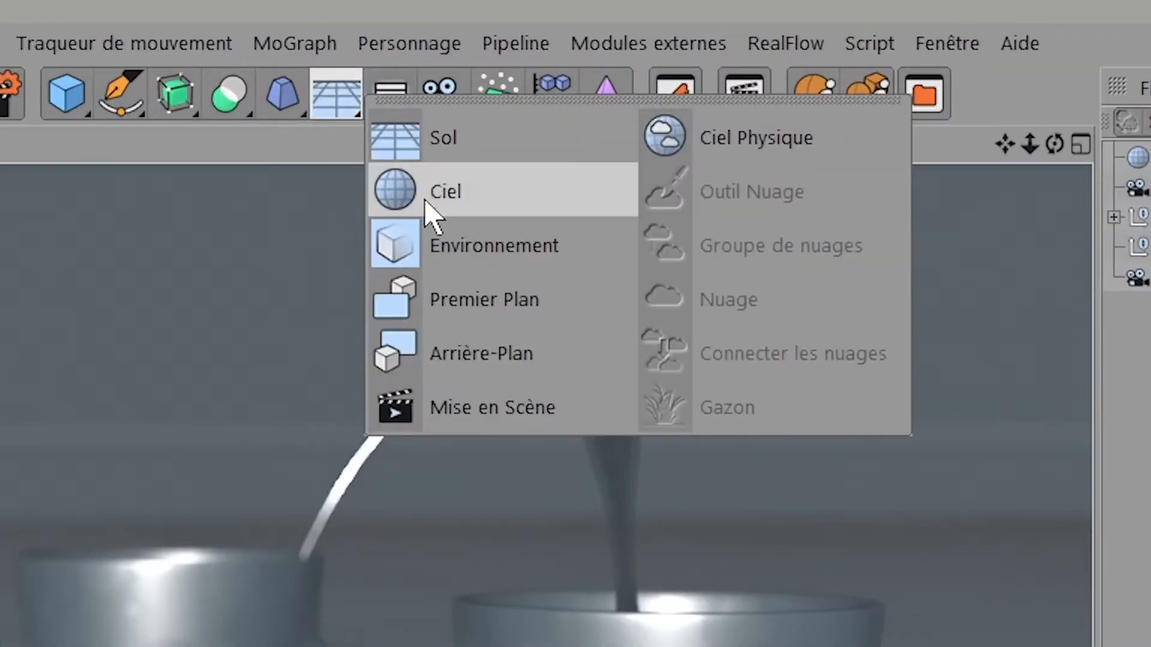
pyautogui.click(458, 199)
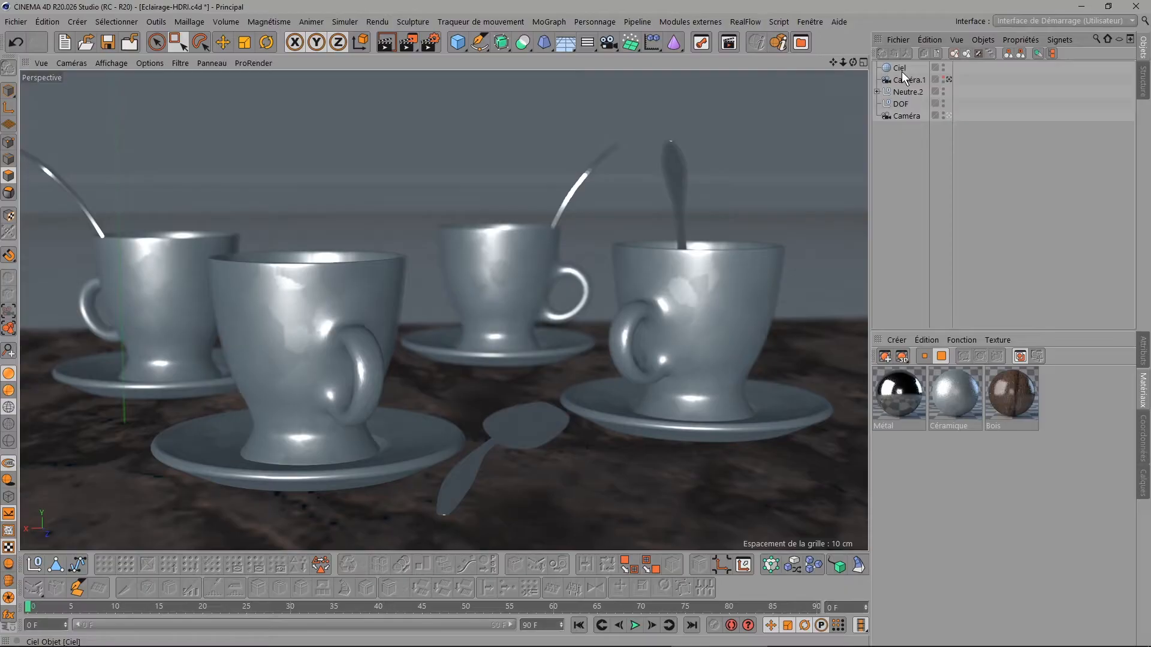
pyautogui.click(901, 70)
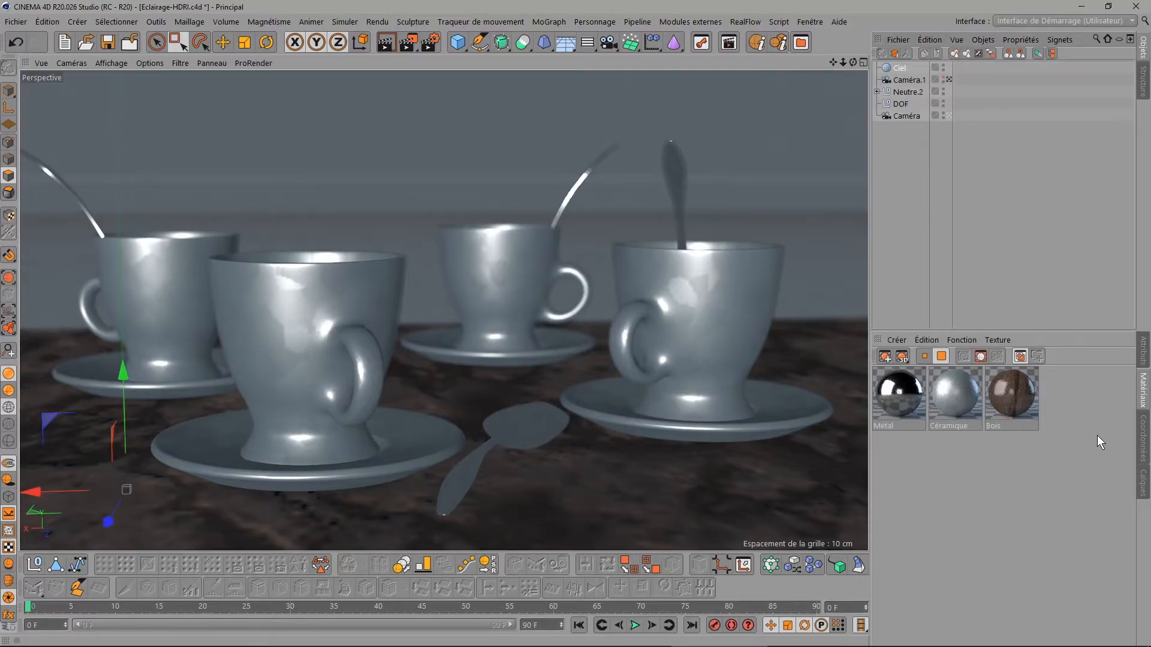
# Create a new material with the Couleur and Réflexion channels disabled and Luminescence enabled.
pyautogui.doubleClick(969, 479)
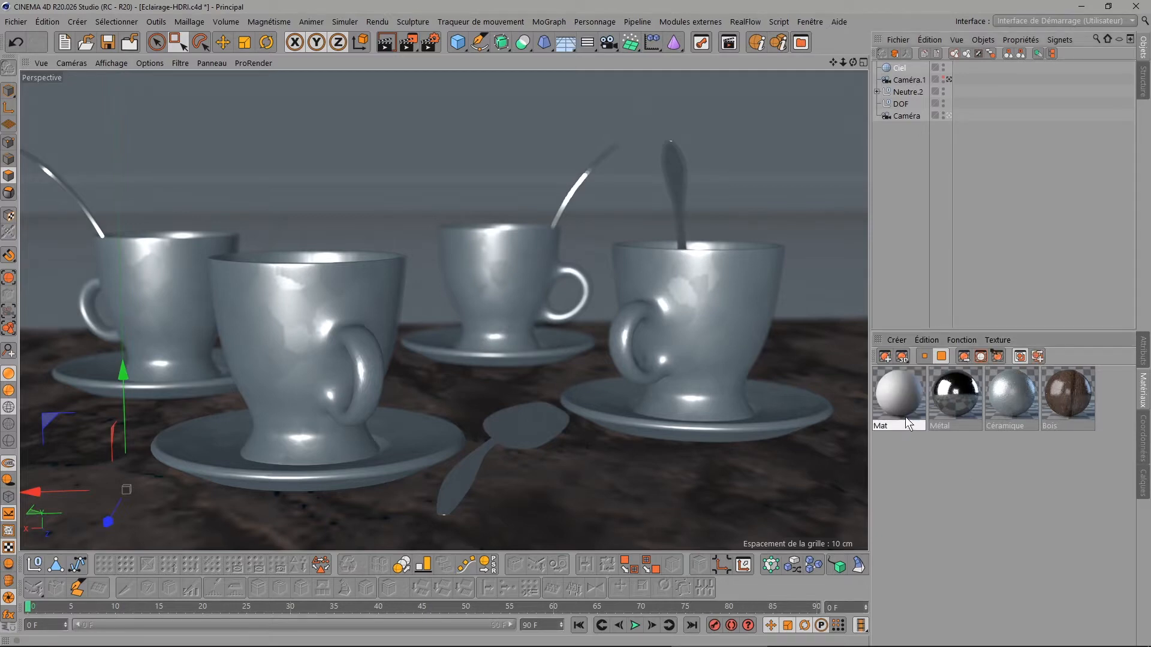
pyautogui.doubleClick(902, 400)
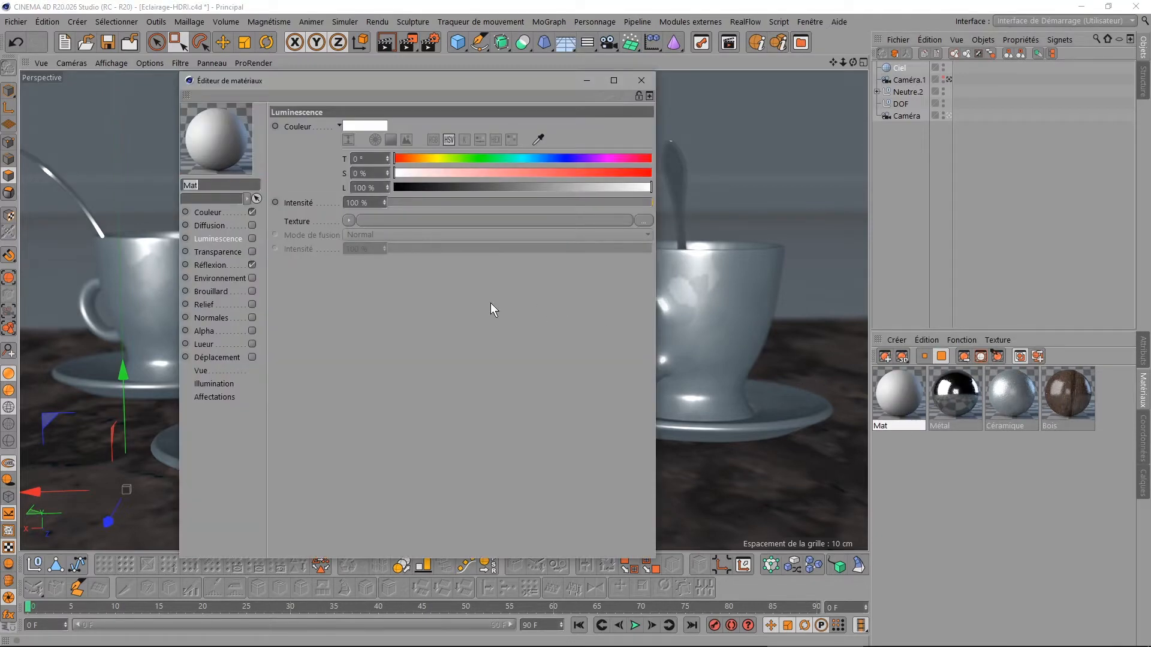
pyautogui.moveTo(355, 87); pyautogui.dragTo(377, 79)
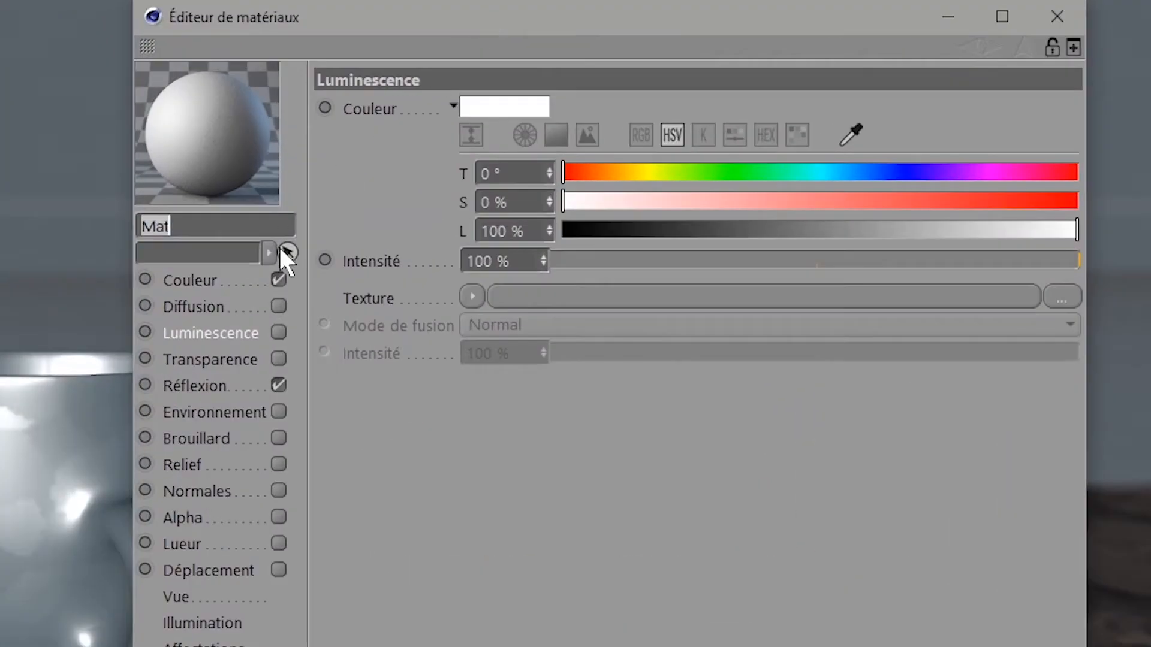
pyautogui.click(280, 279)
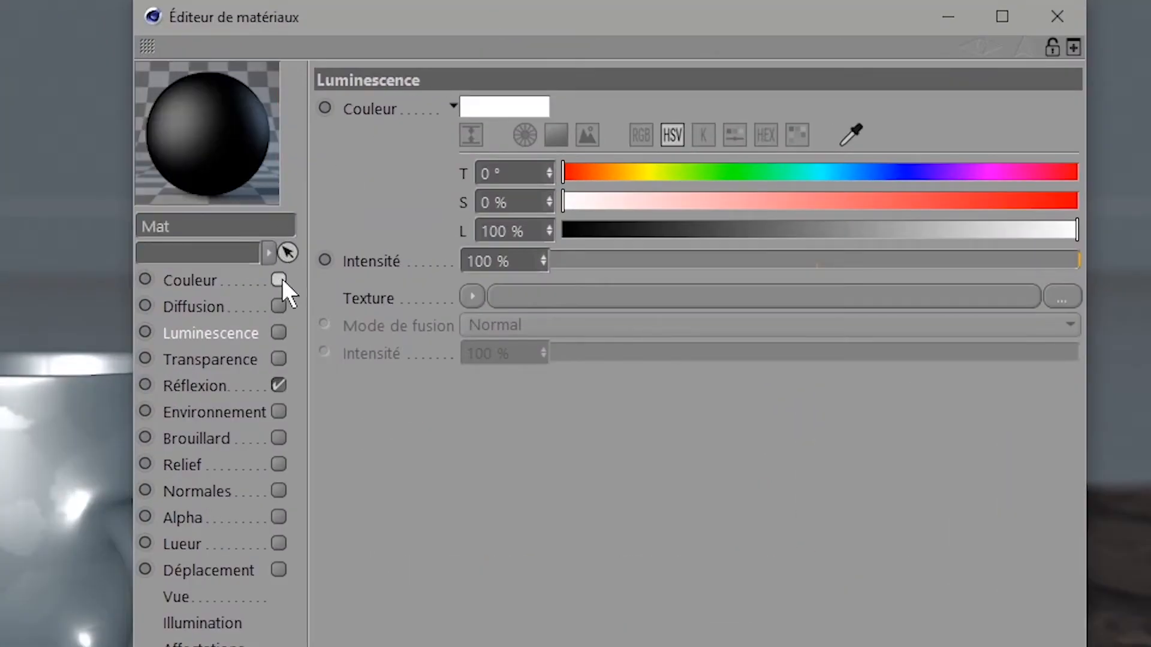
pyautogui.click(280, 386)
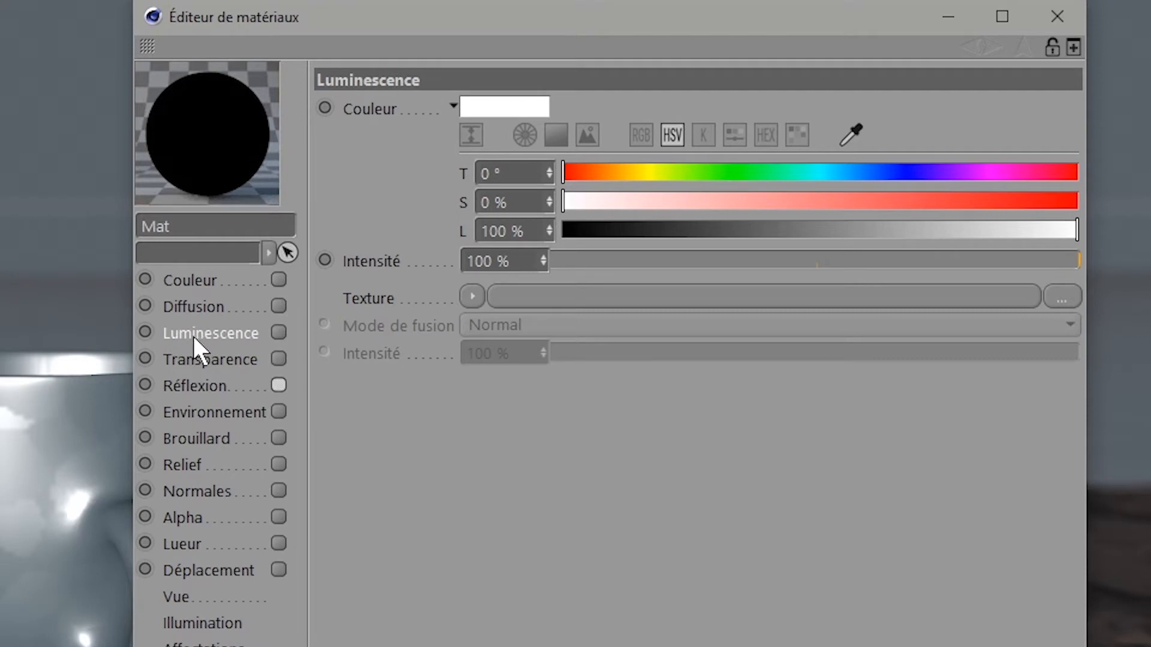
pyautogui.click(278, 332)
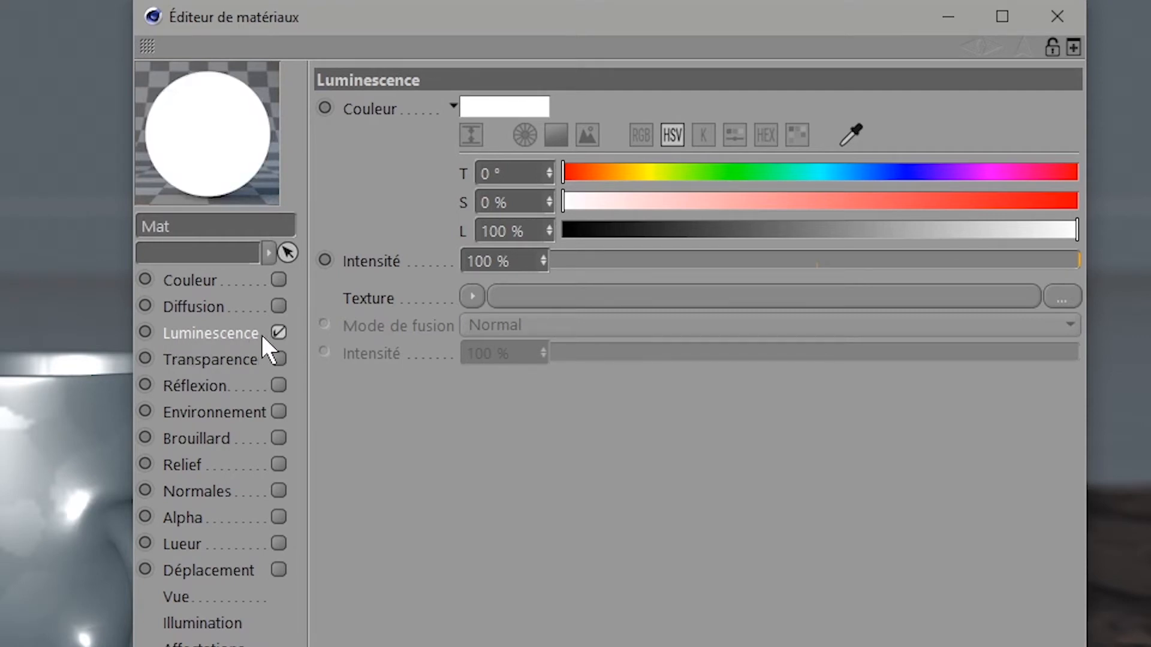
# Load Cuisine.hdr from the HDRI folder as the Luminescence texture, without copying the image into the project location.
pyautogui.click(469, 297)
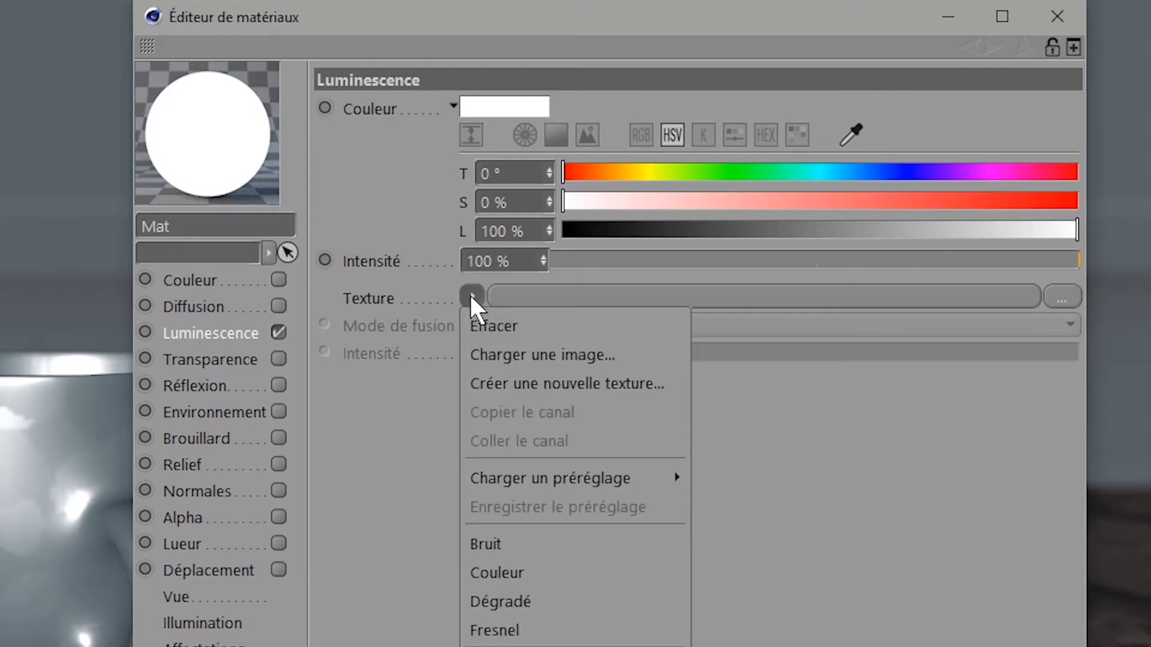
pyautogui.click(519, 354)
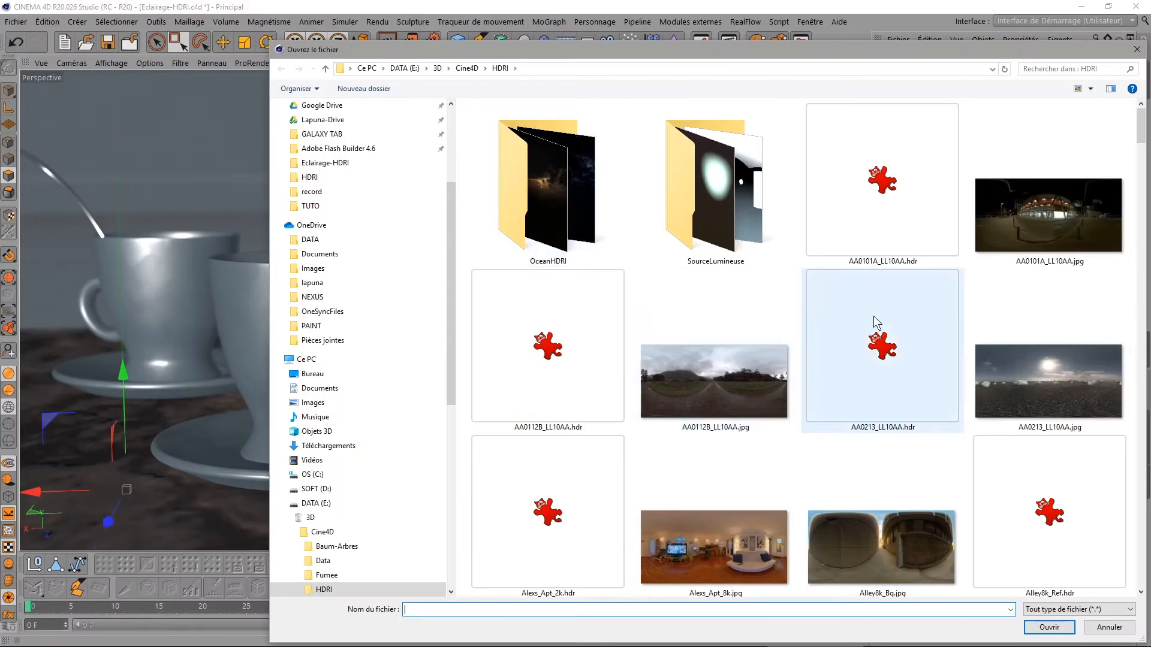
pyautogui.scroll(-5, 819, 303)
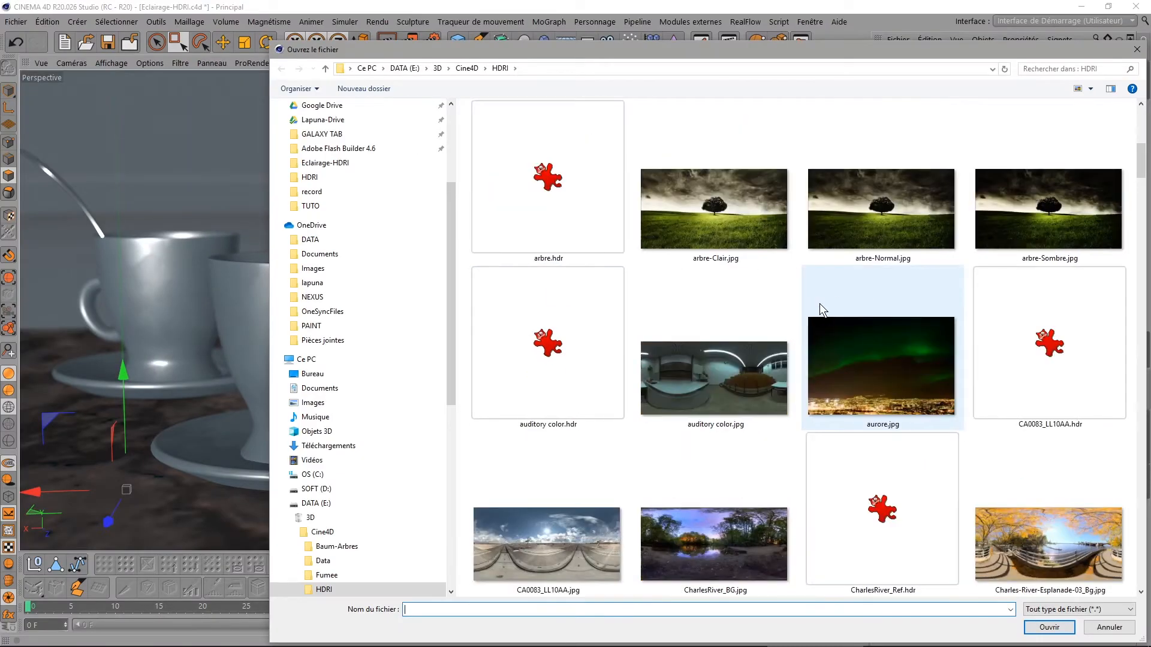
pyautogui.scroll(-3, 818, 304)
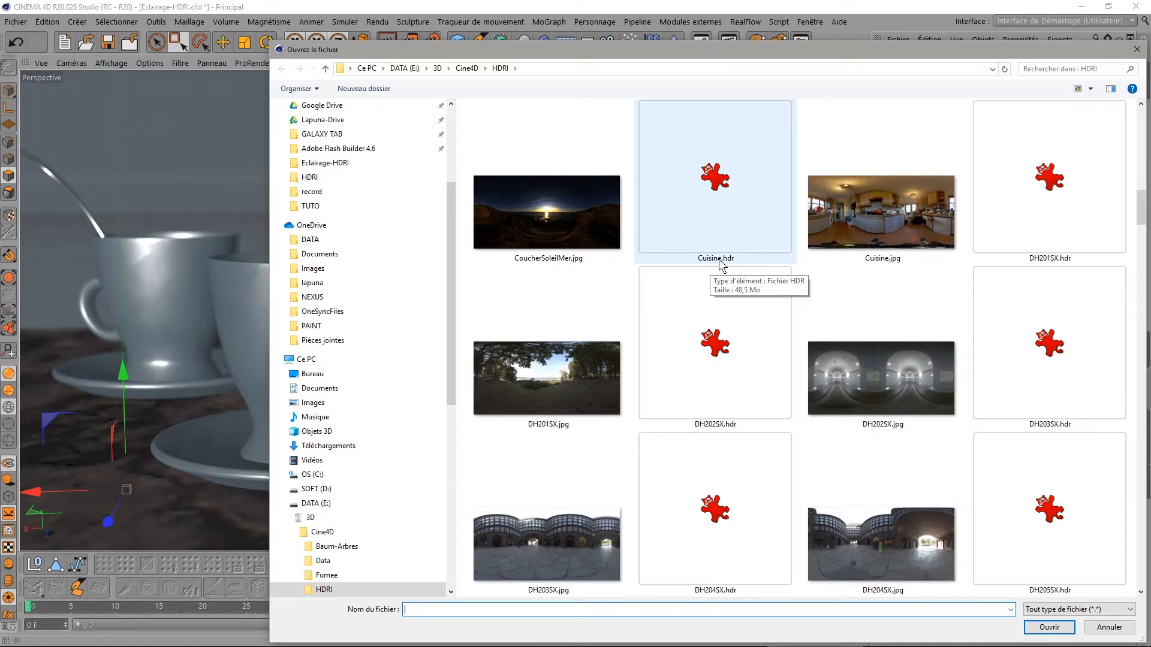
pyautogui.doubleClick(724, 206)
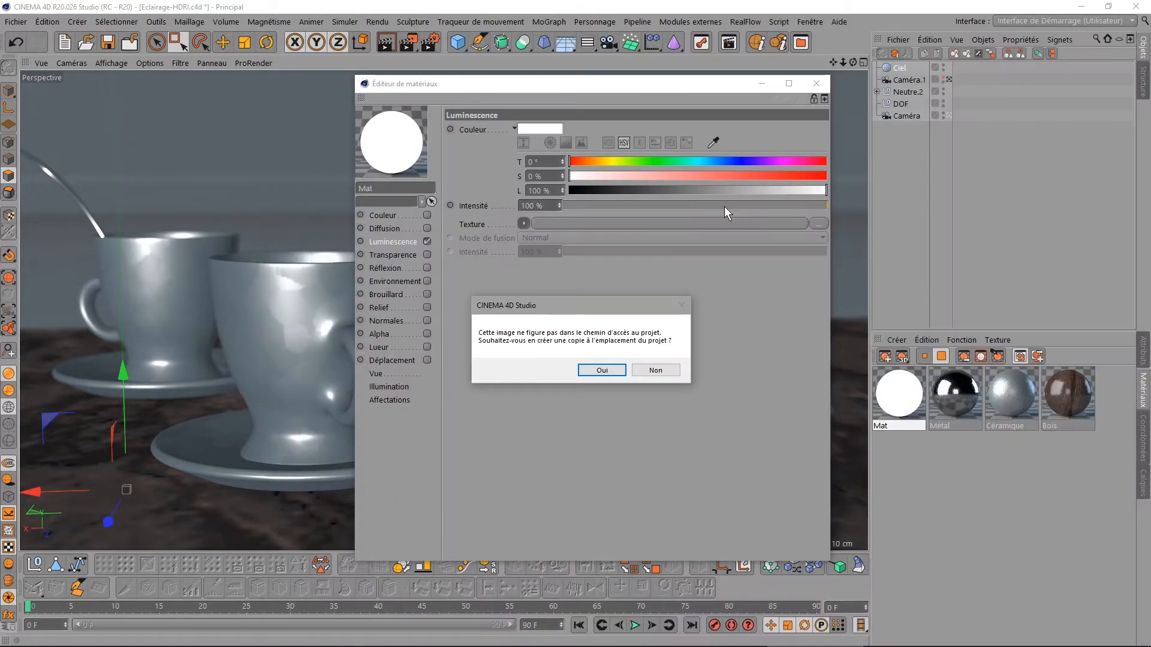
pyautogui.click(652, 369)
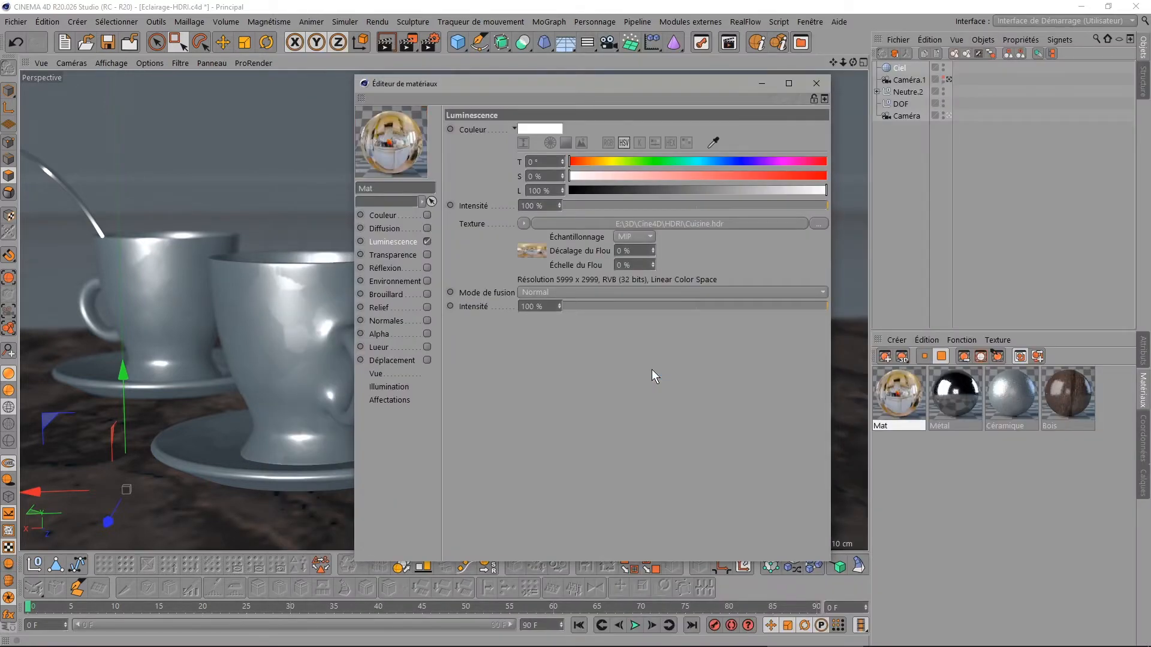
# Apply the Mat material to the Ciel object and switch the viewport from Caméra.1 to the Caméra view.
pyautogui.click(816, 84)
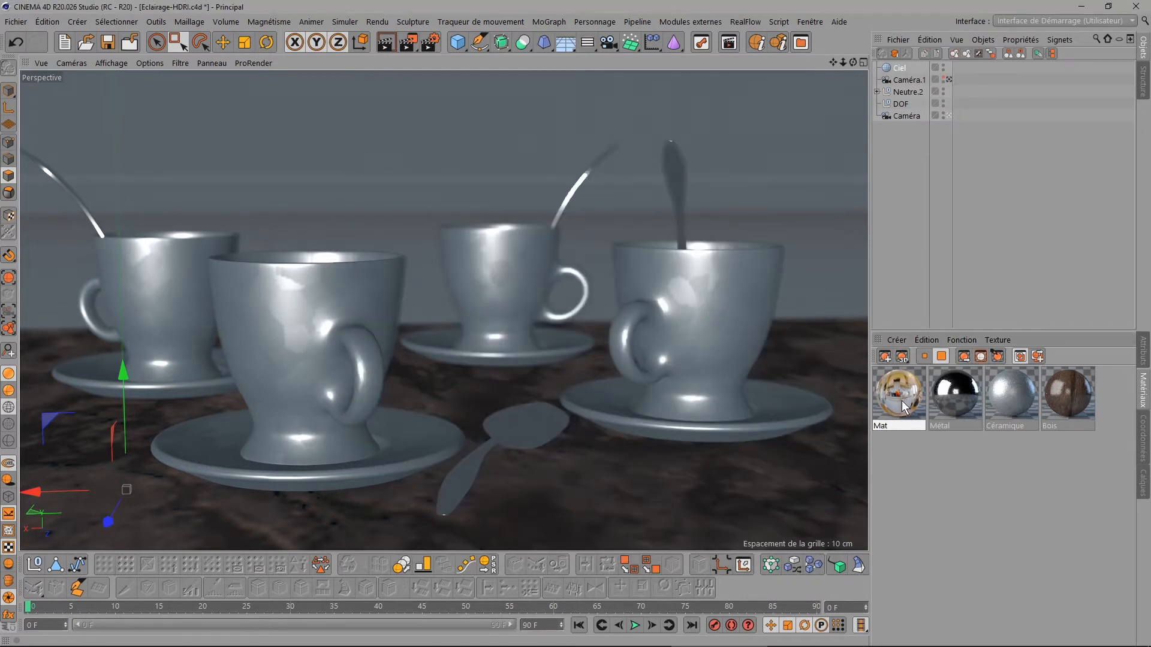
pyautogui.moveTo(901, 400); pyautogui.dragTo(900, 68)
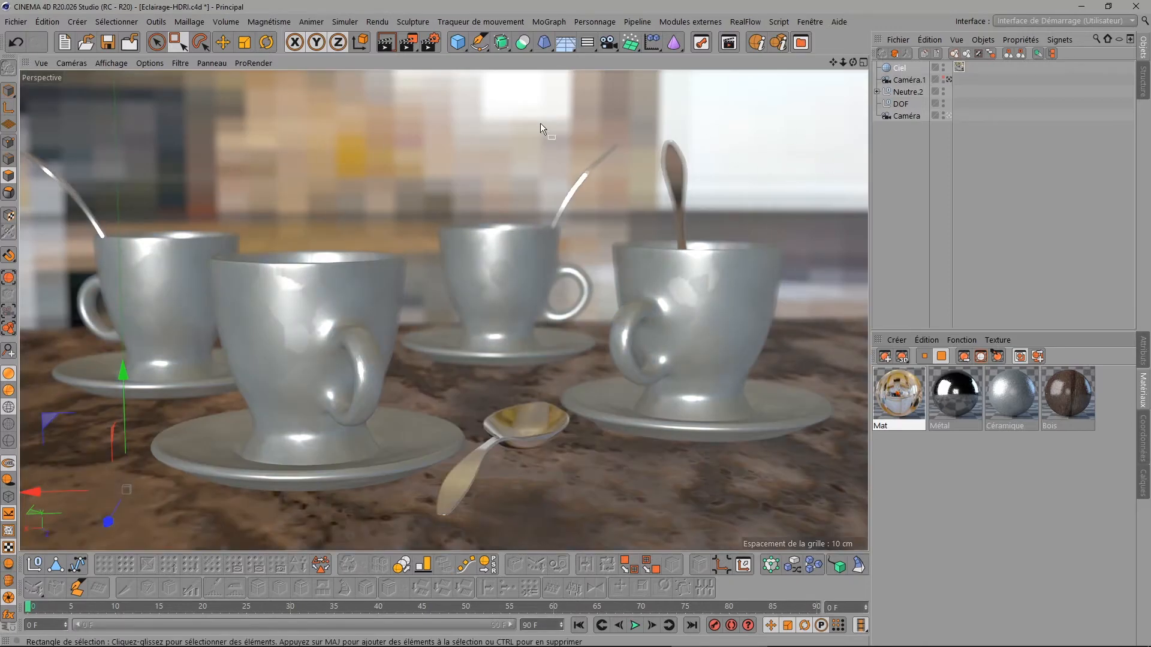
pyautogui.click(948, 79)
pyautogui.click(948, 79)
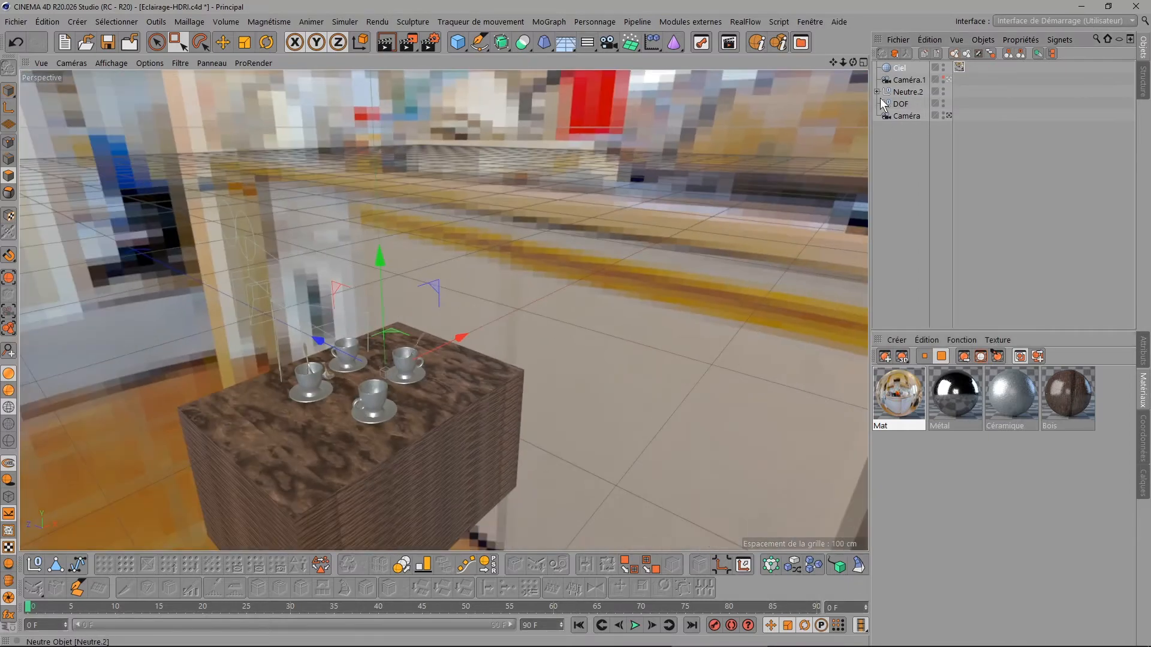
pyautogui.moveTo(852, 62); pyautogui.dragTo(729, 36)
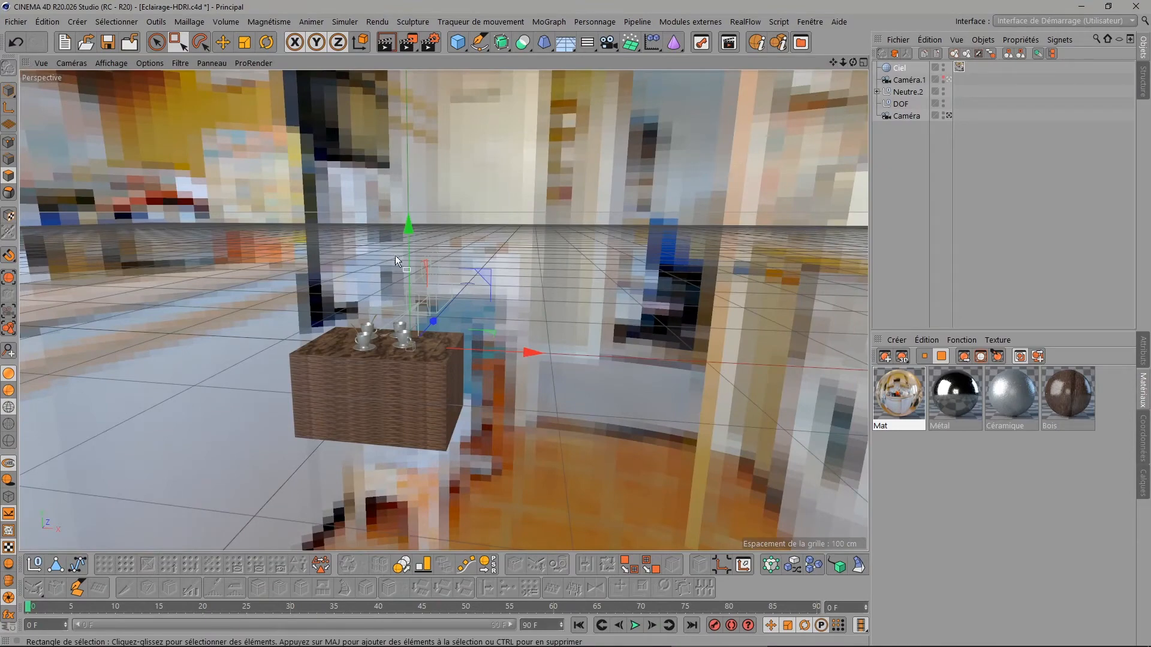
# Set the Mat material's viewport texture preview size to 2048x2048 (16 Mo).
pyautogui.doubleClick(908, 389)
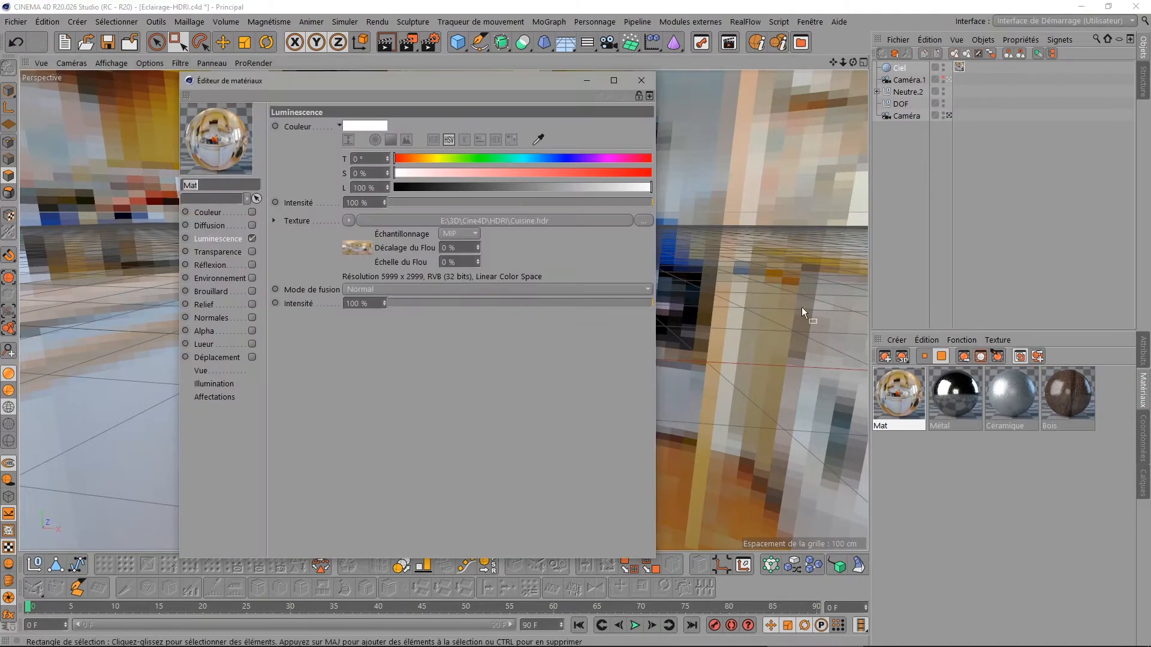
pyautogui.moveTo(337, 85); pyautogui.dragTo(387, 84)
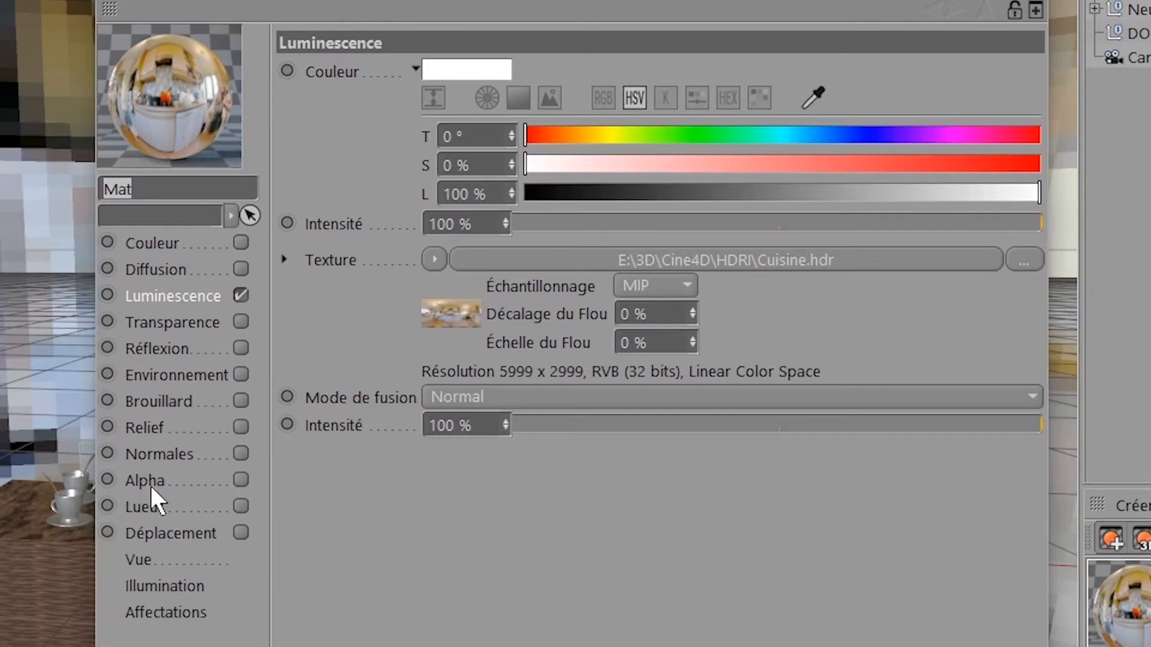
pyautogui.click(137, 560)
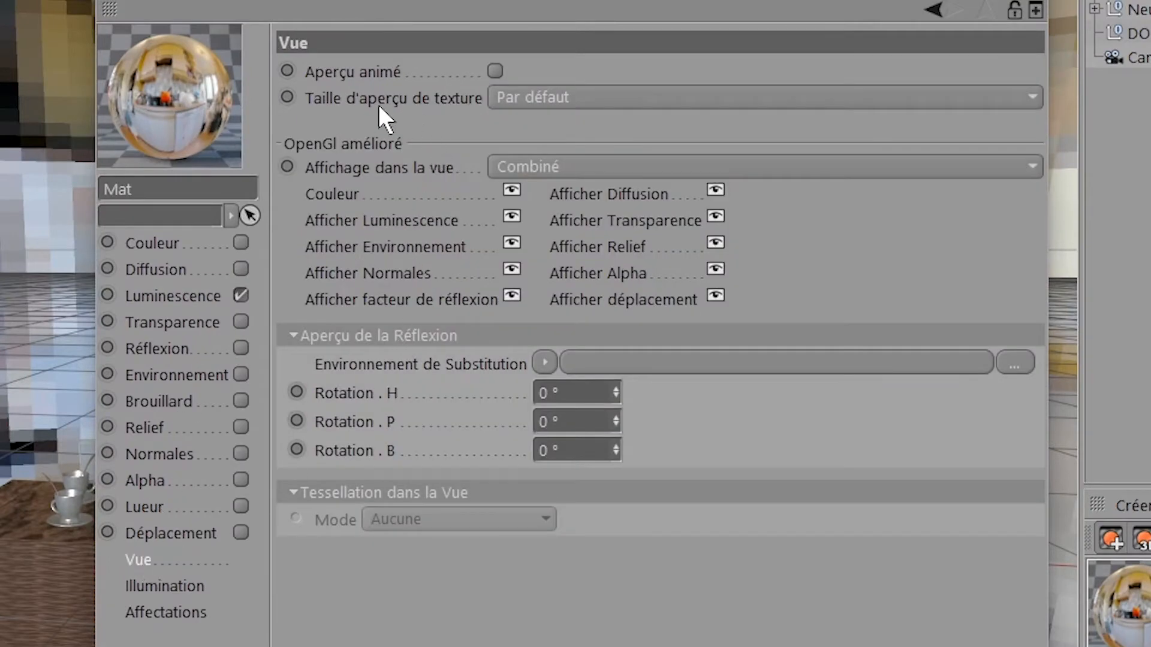
pyautogui.click(534, 100)
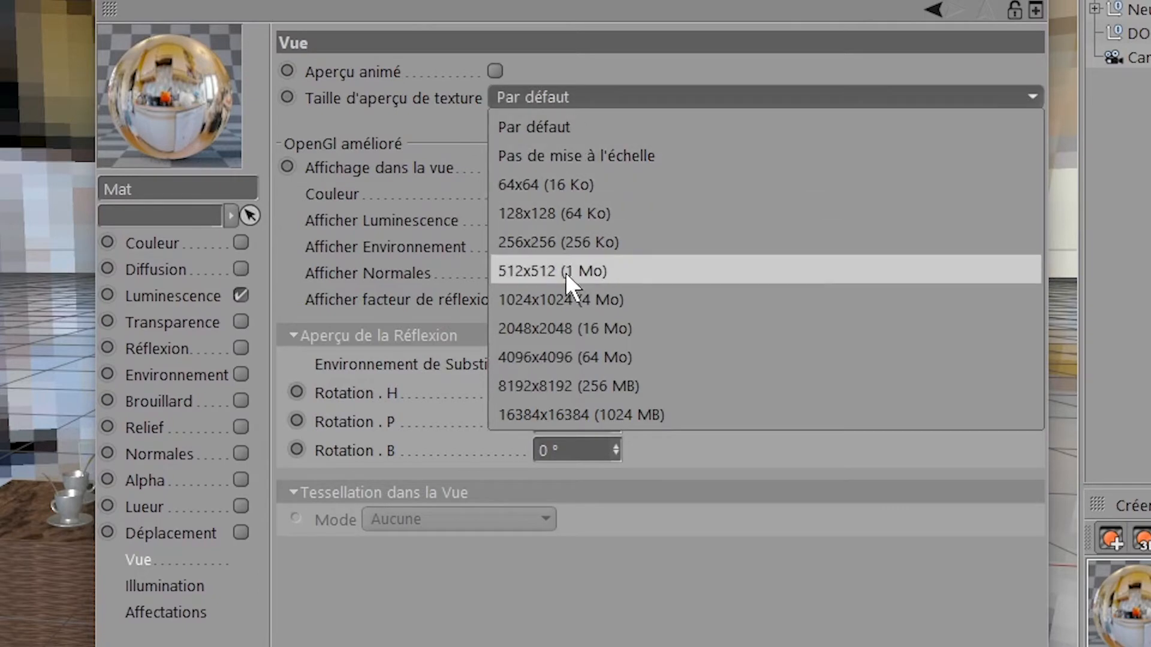
pyautogui.click(555, 328)
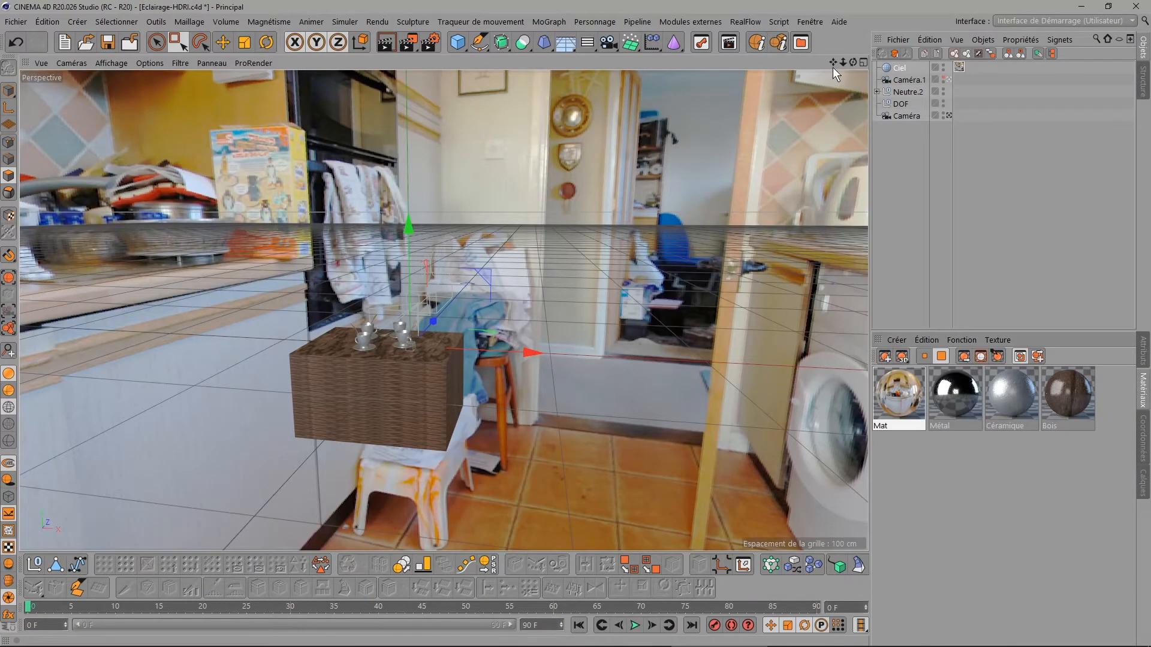
# Inspect the kitchen backdrop all around the table and return the viewport to Caméra.1.
pyautogui.moveTo(852, 62); pyautogui.dragTo(735, 121)
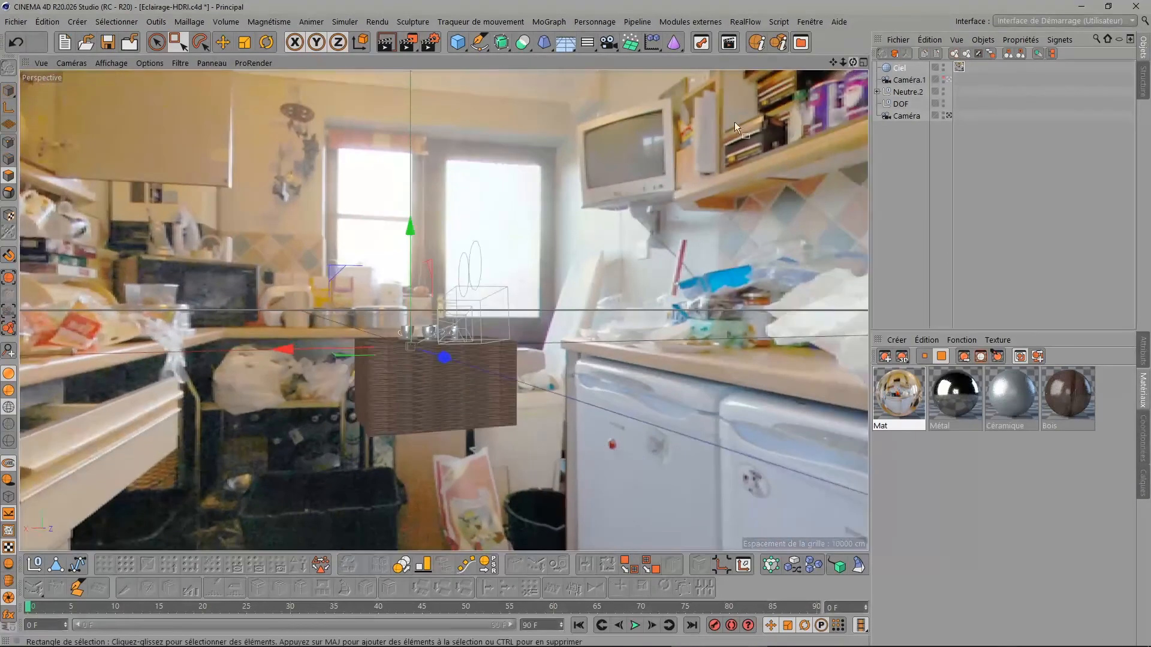
pyautogui.moveTo(853, 62); pyautogui.dragTo(946, 87)
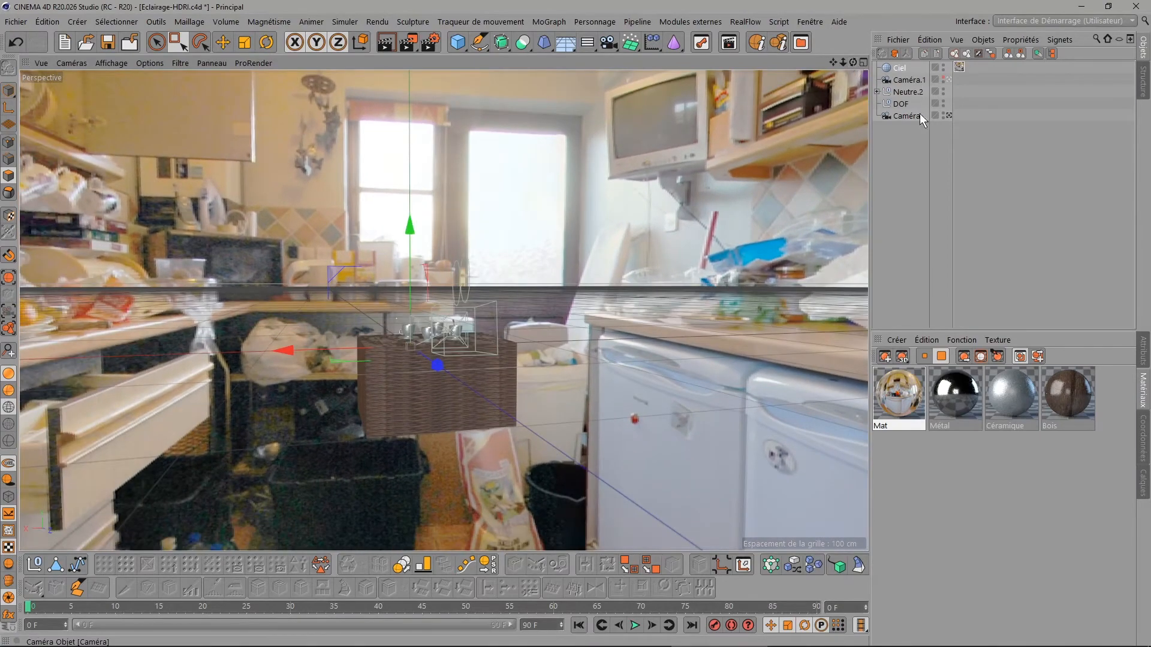
pyautogui.click(949, 116)
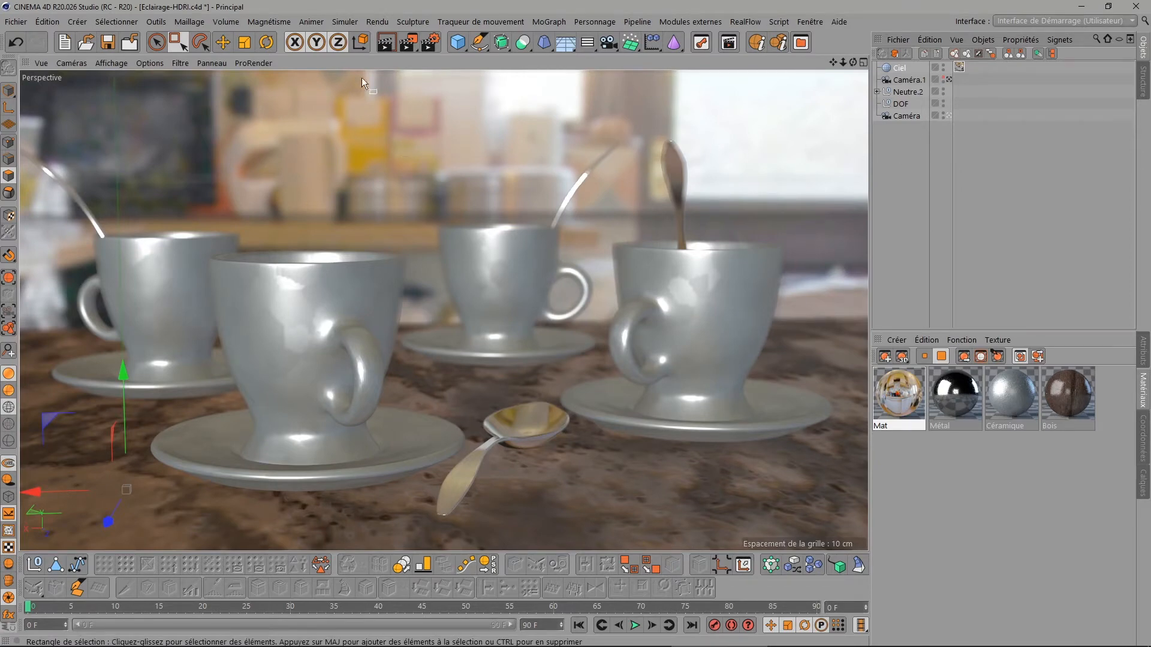
# In the render settings, set the global illumination's irradiance cache record density to Aperçu and its samples to Bas.
pyautogui.click(429, 42)
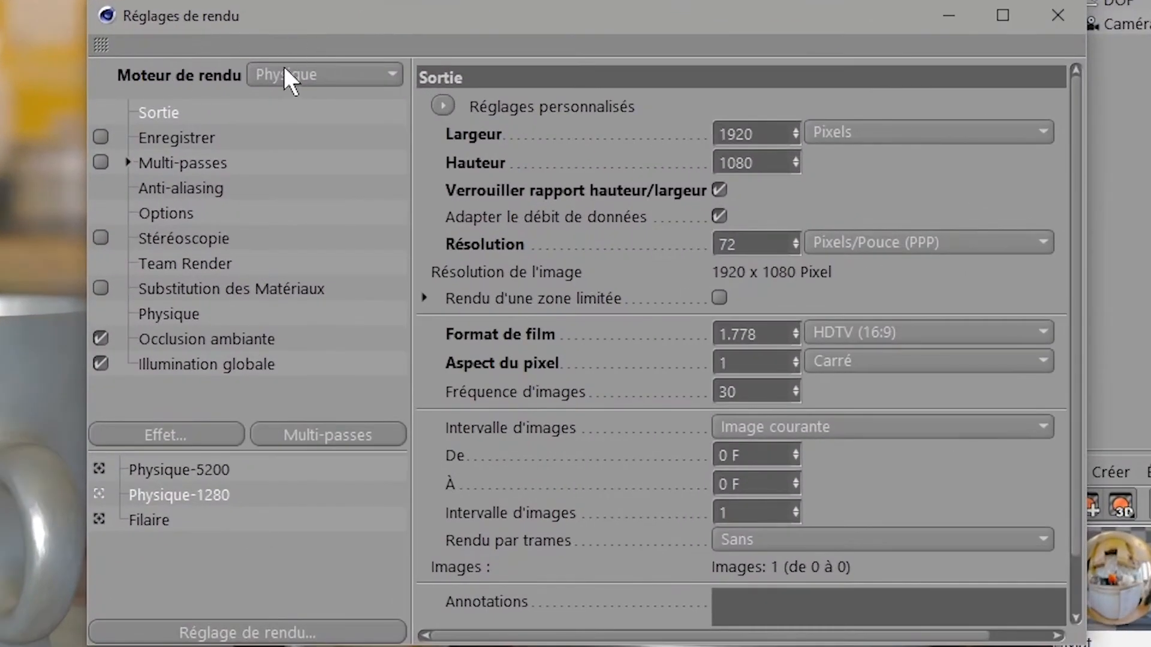
pyautogui.click(281, 77)
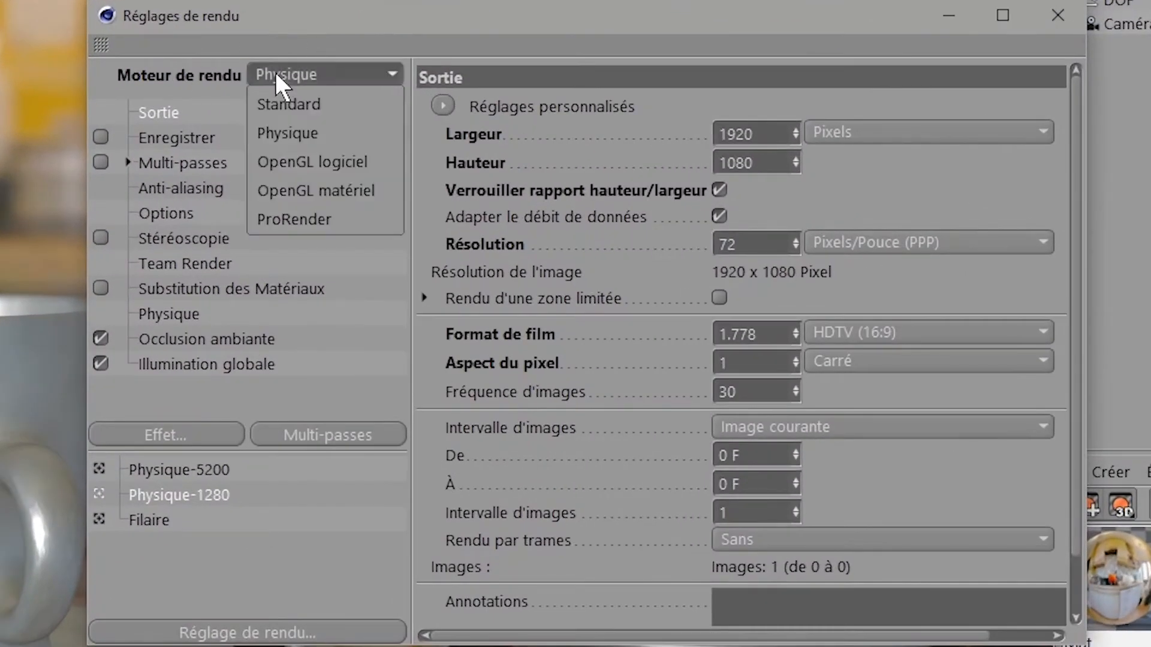
pyautogui.click(317, 9)
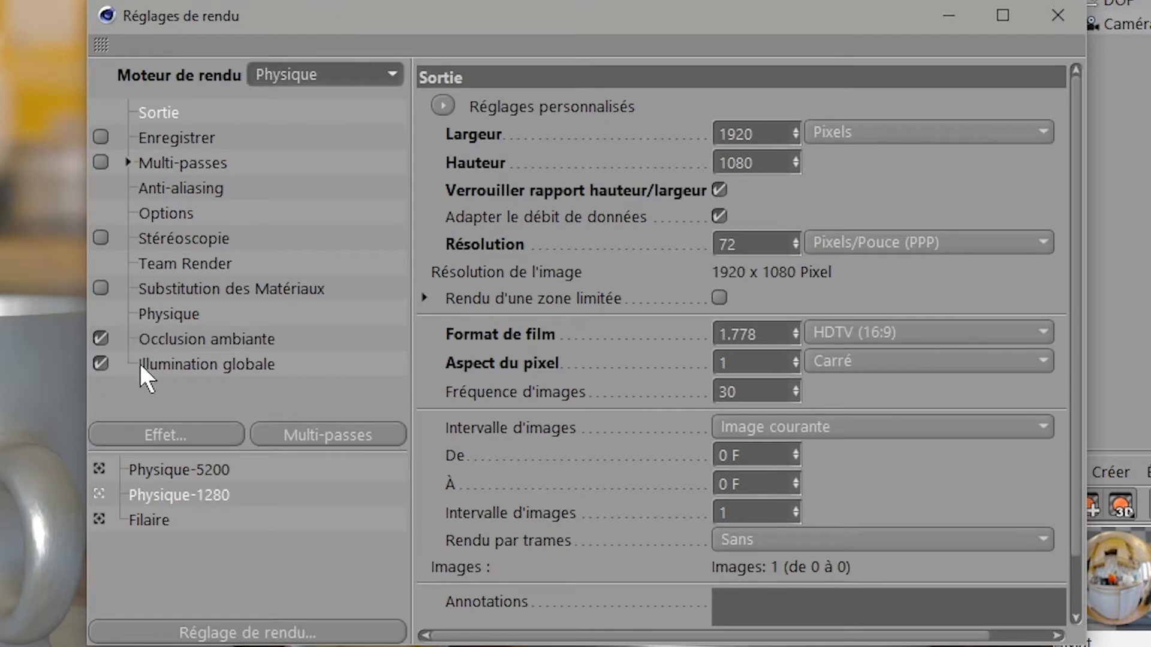
pyautogui.click(201, 362)
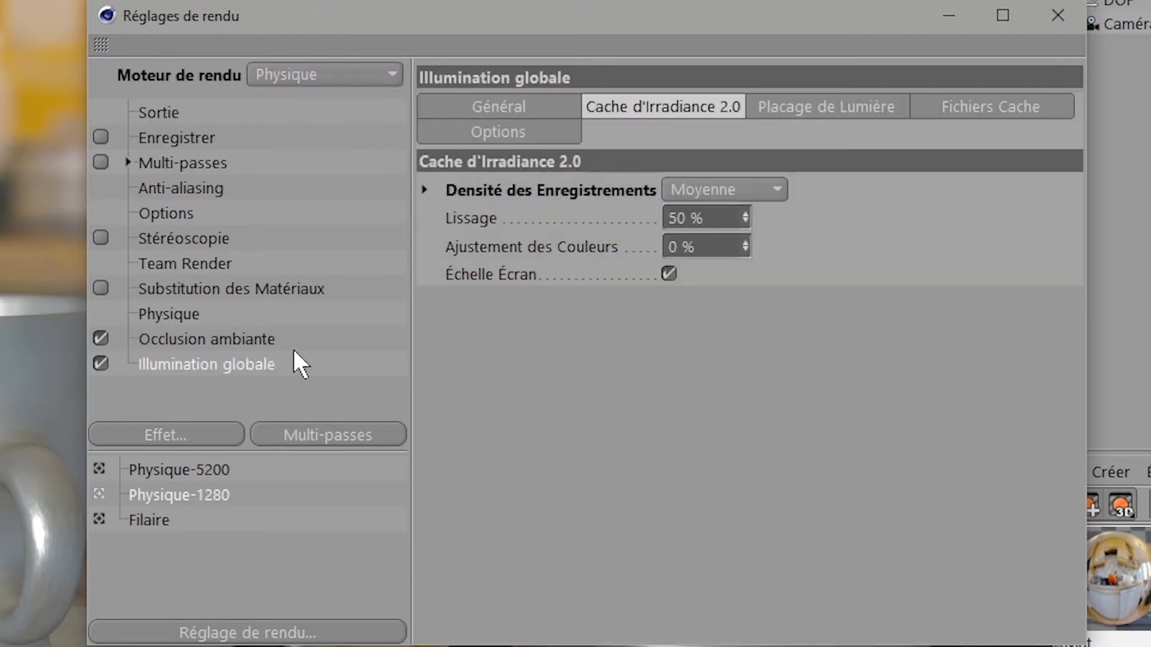
pyautogui.click(700, 191)
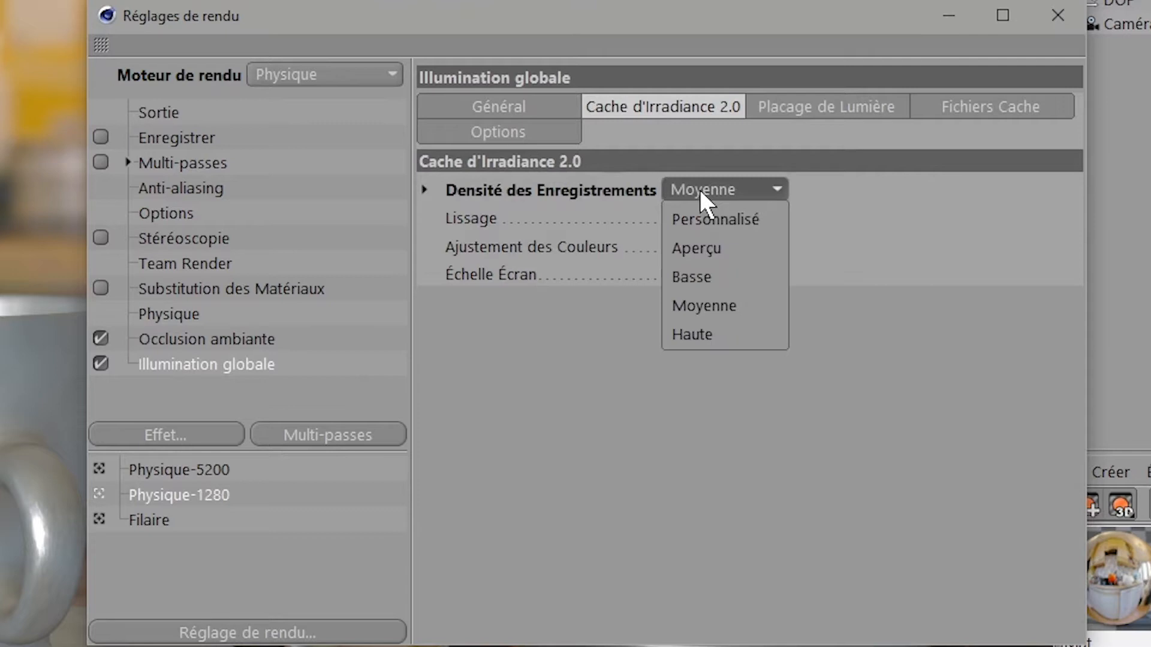
pyautogui.click(703, 250)
pyautogui.click(478, 107)
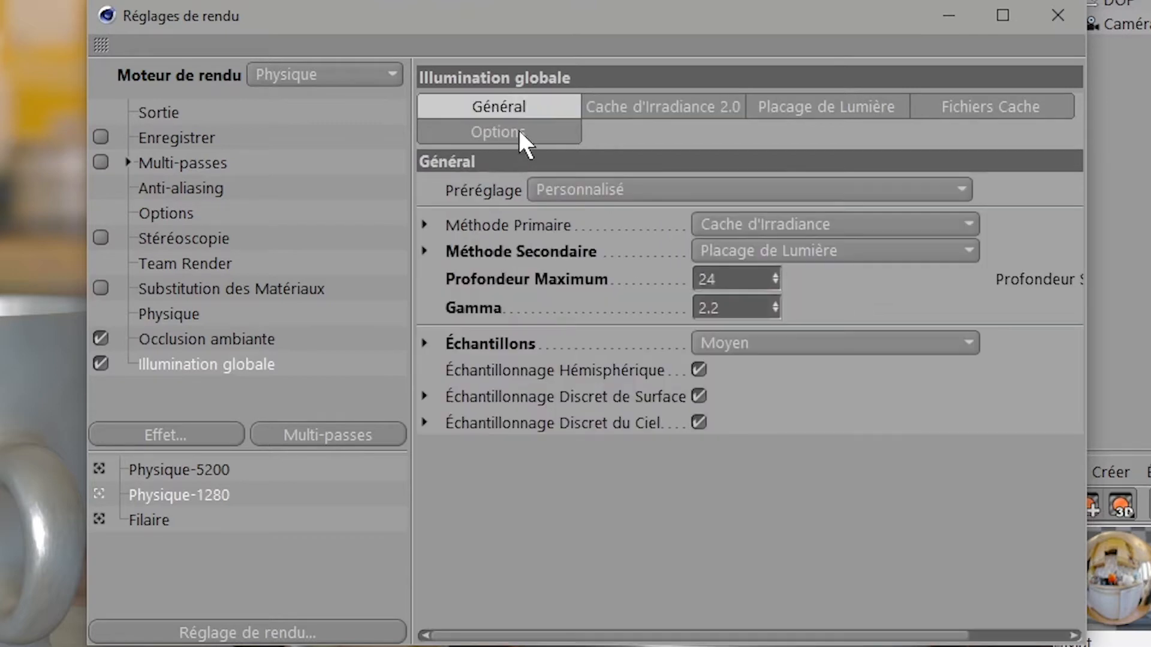
pyautogui.click(764, 344)
pyautogui.click(763, 424)
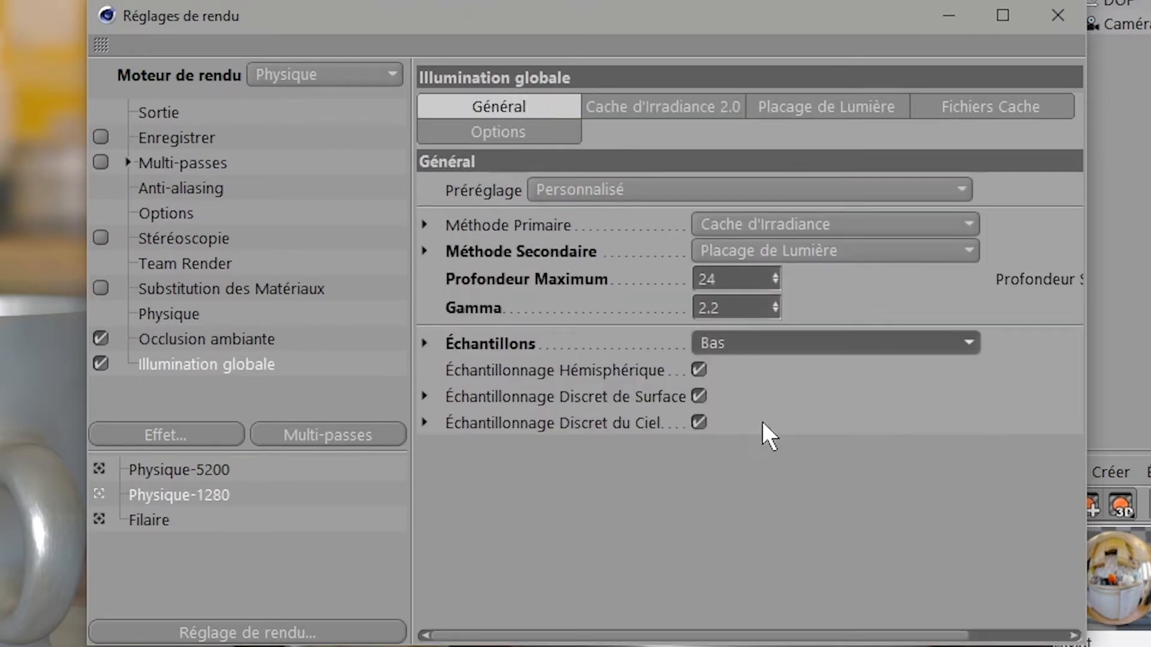
# Set the render output size to 1280 x 720 pixels and close the render settings.
pyautogui.click(157, 113)
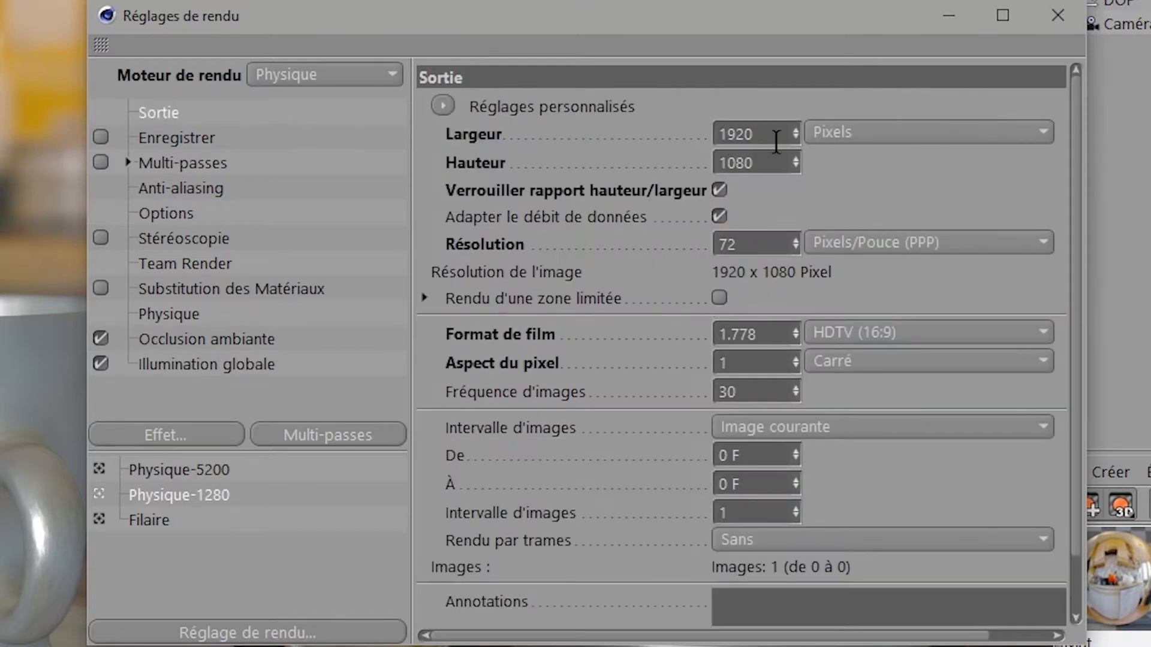
pyautogui.click(719, 134)
pyautogui.write('1280')
pyautogui.press('Return')
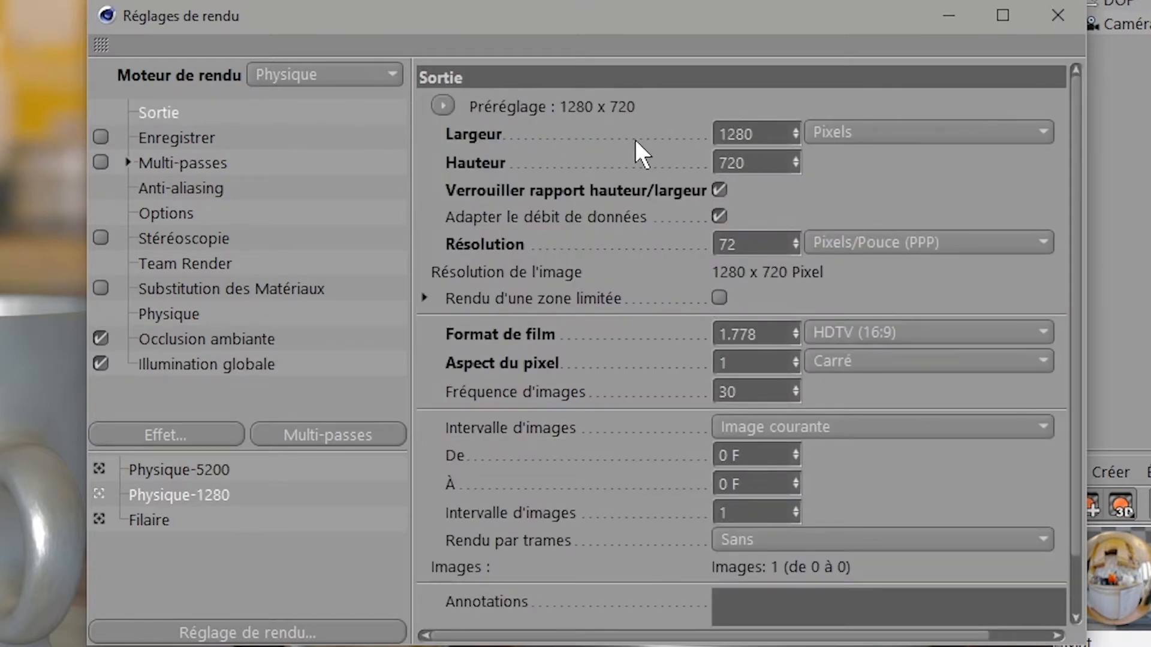
pyautogui.click(1056, 15)
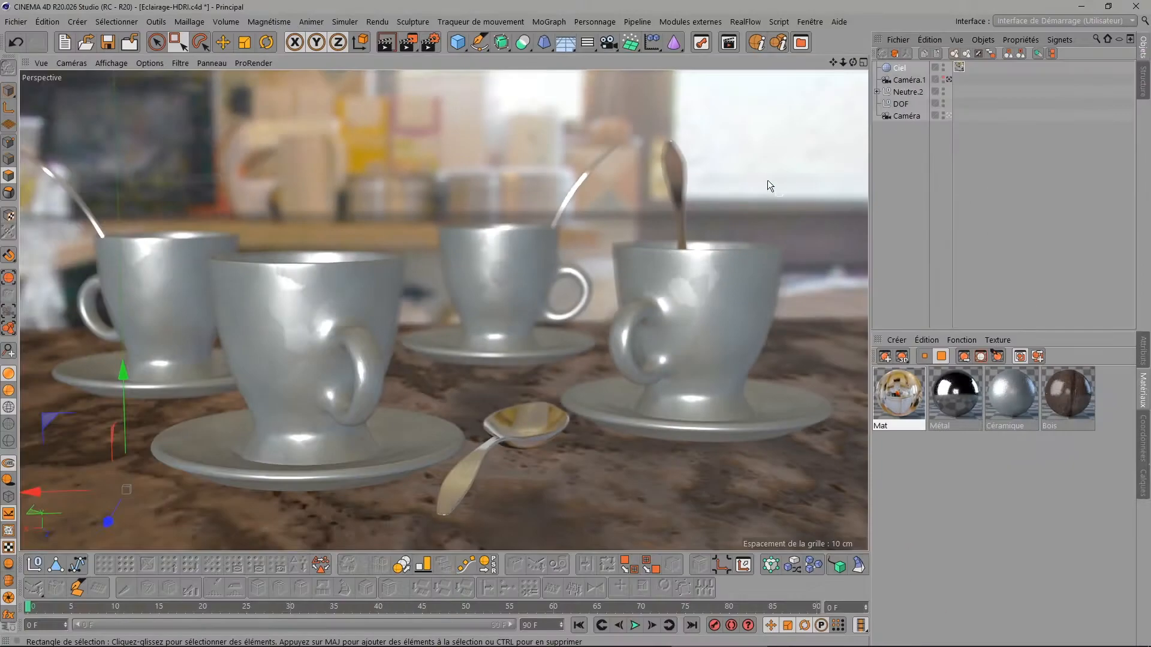
# Render the cup scene in the Visualiseur, examine the image at 100 % and close the viewer.
pyautogui.click(408, 43)
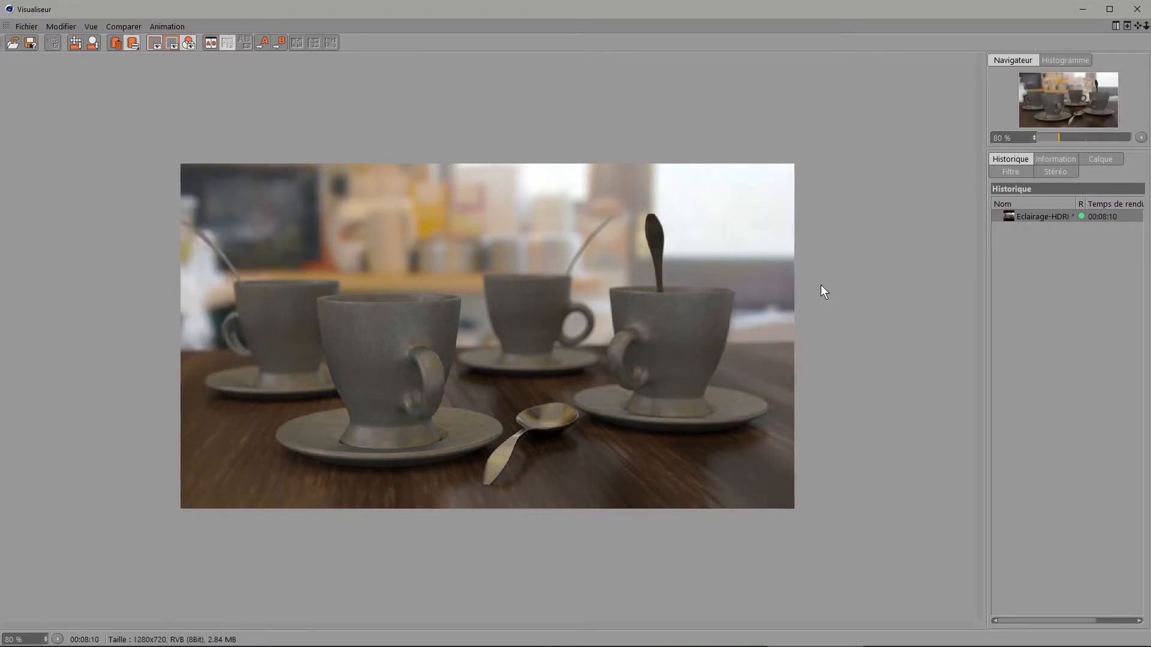
pyautogui.scroll(1, 700, 353)
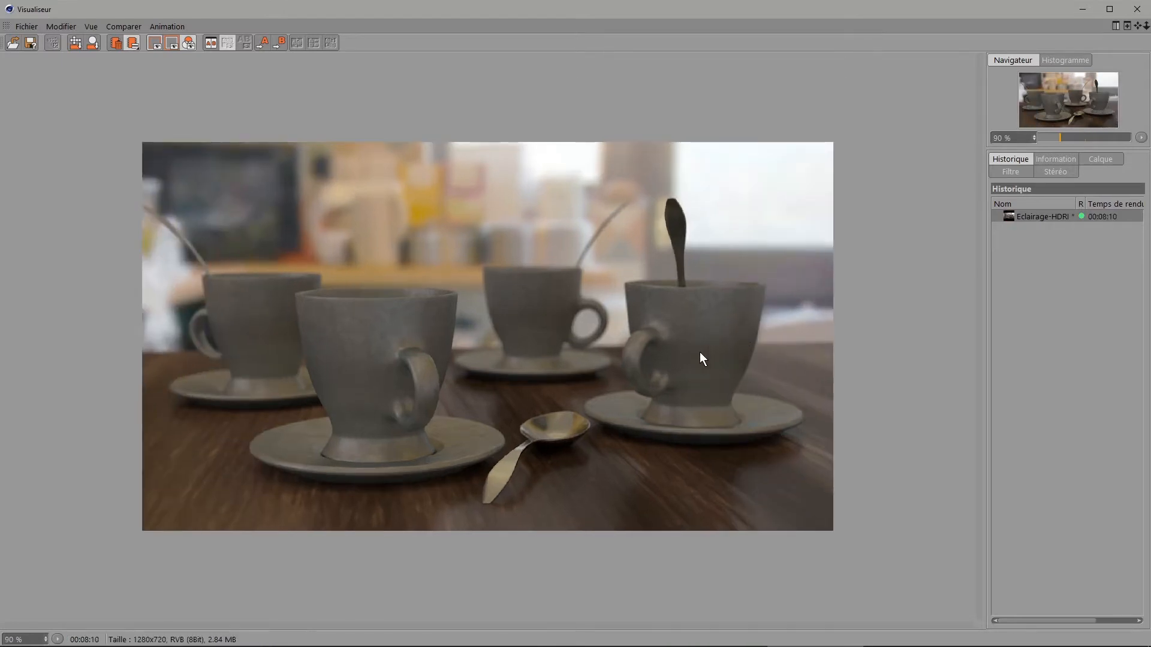
pyautogui.scroll(1, 701, 358)
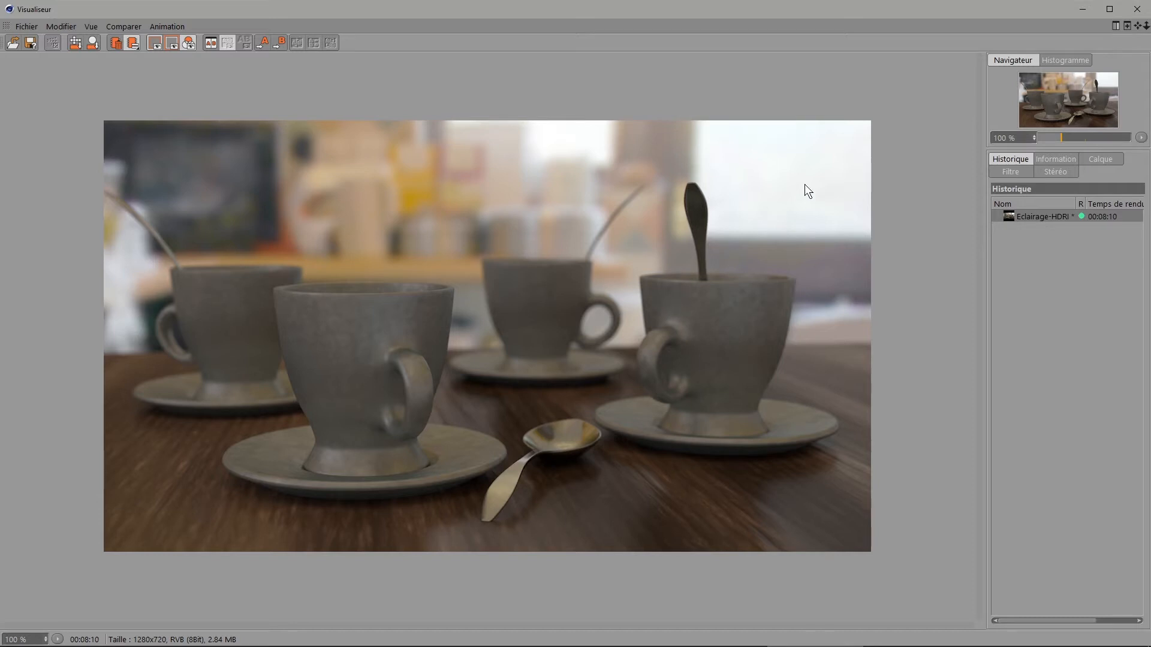
pyautogui.click(1136, 9)
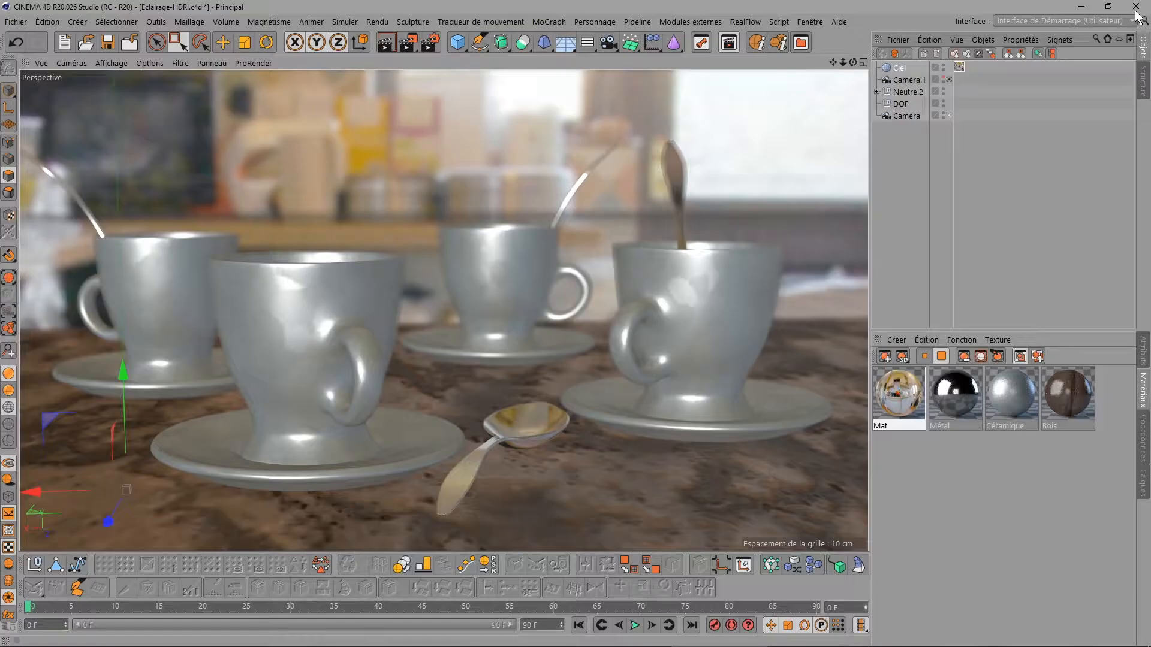
# Open the Cuisine.hdr luminescence texture's properties and display its preview in a separate window beside the material editor.
pyautogui.doubleClick(898, 395)
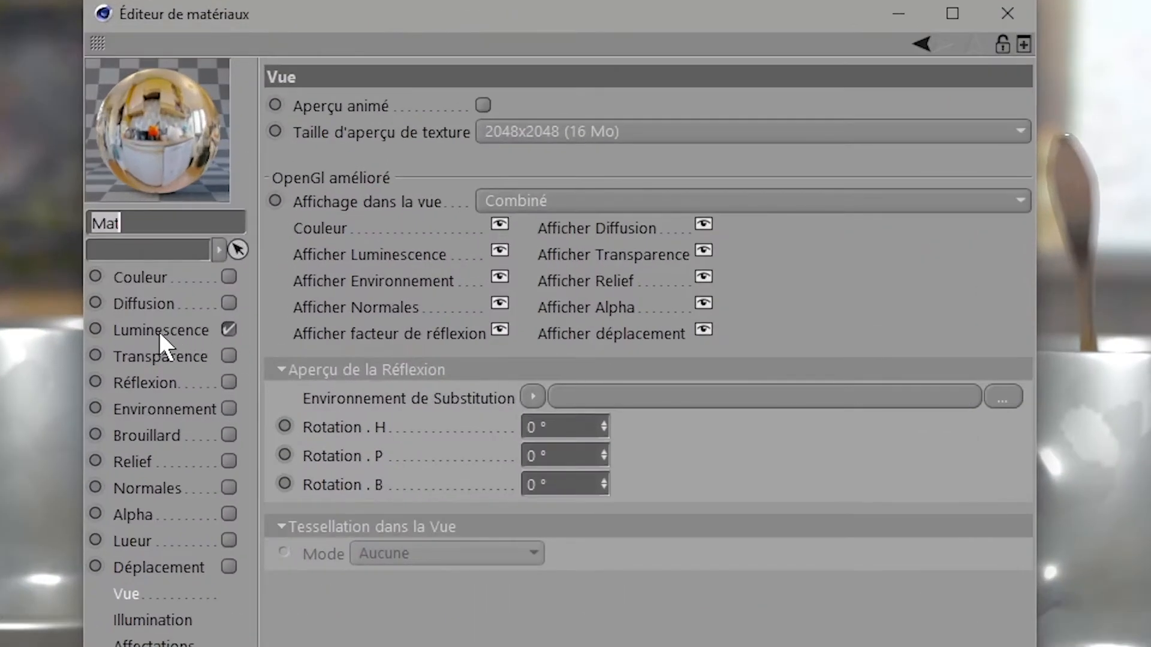
pyautogui.click(226, 238)
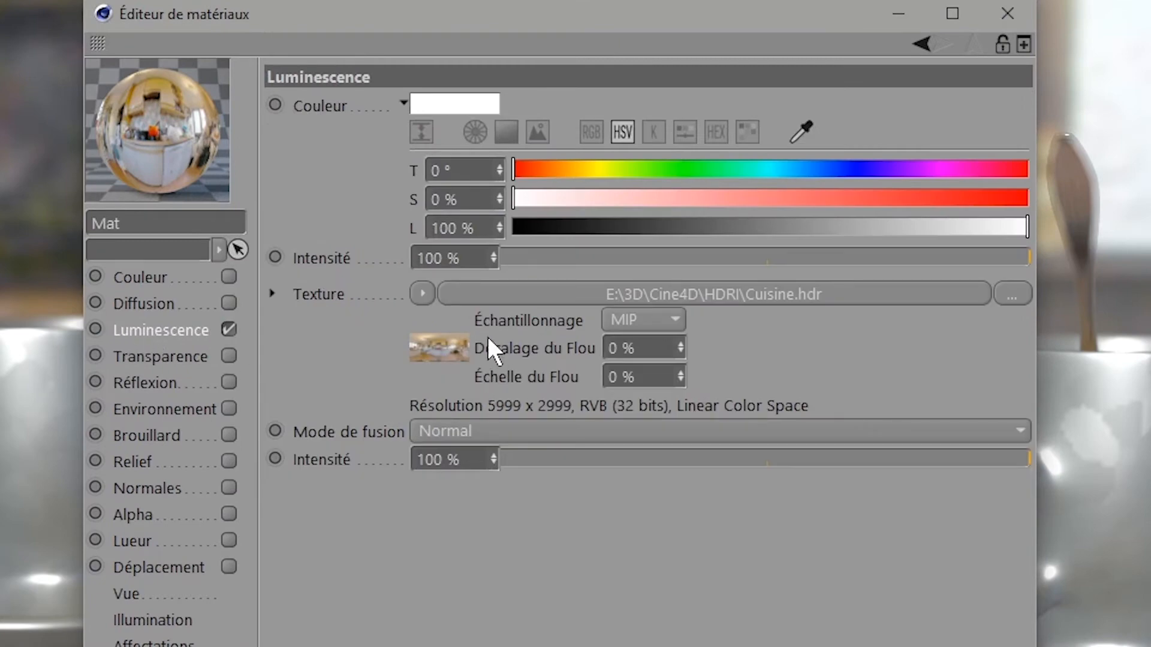
pyautogui.click(437, 346)
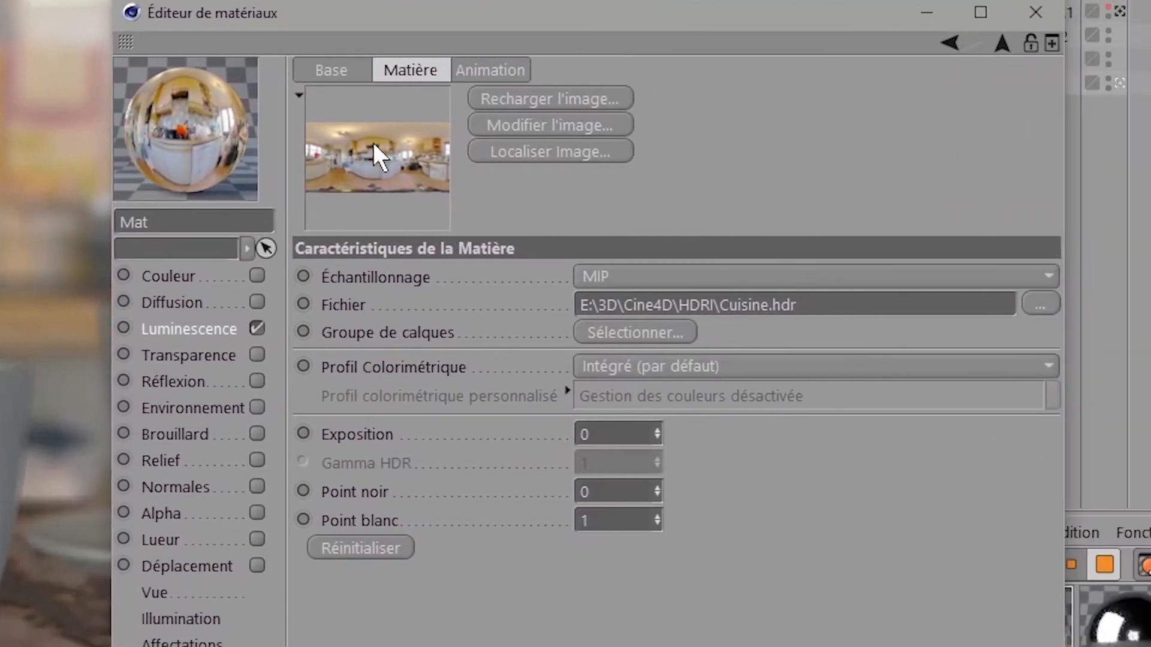
pyautogui.rightClick(373, 145)
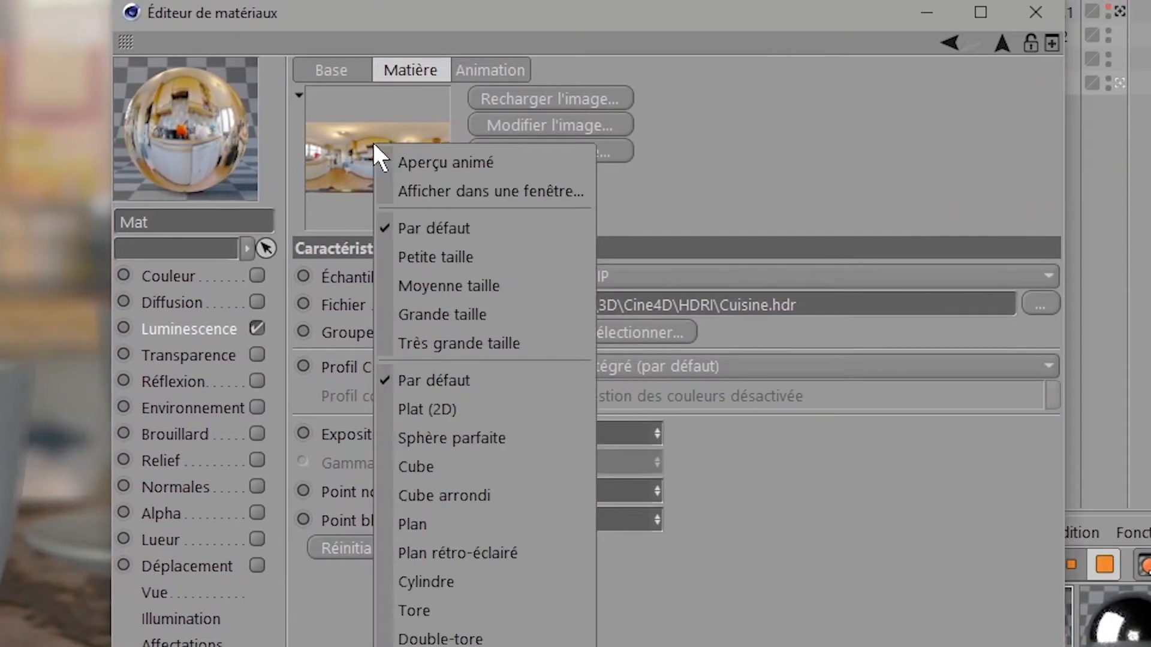
pyautogui.click(415, 188)
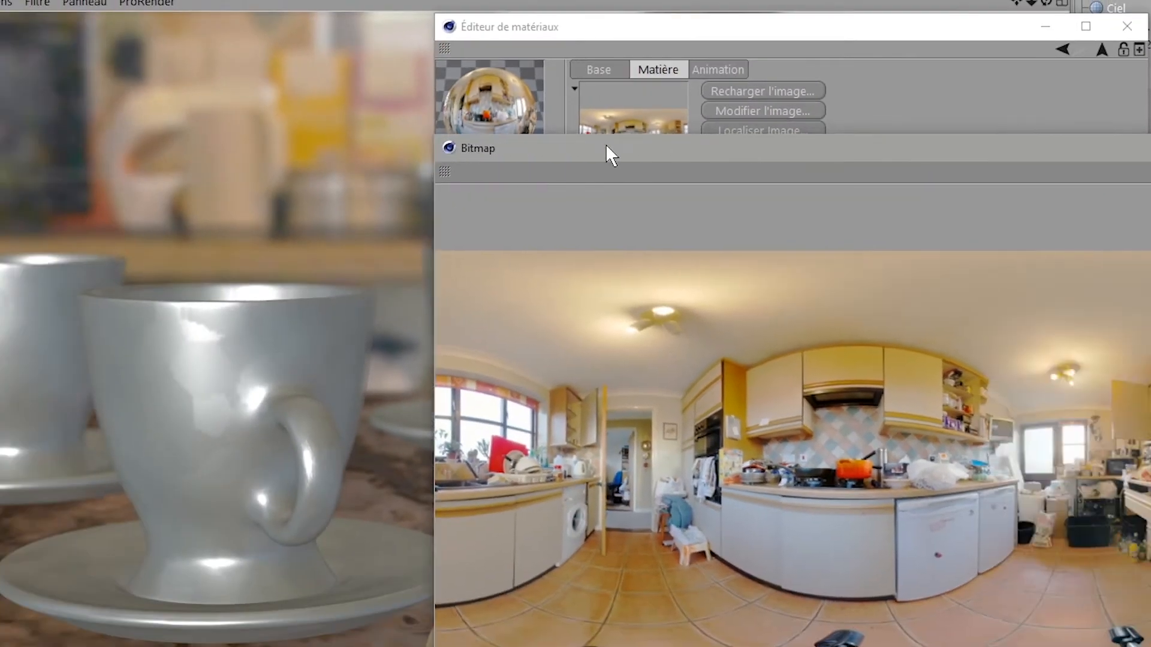
pyautogui.moveTo(605, 155); pyautogui.dragTo(108, 69)
pyautogui.moveTo(690, 38); pyautogui.dragTo(916, 30)
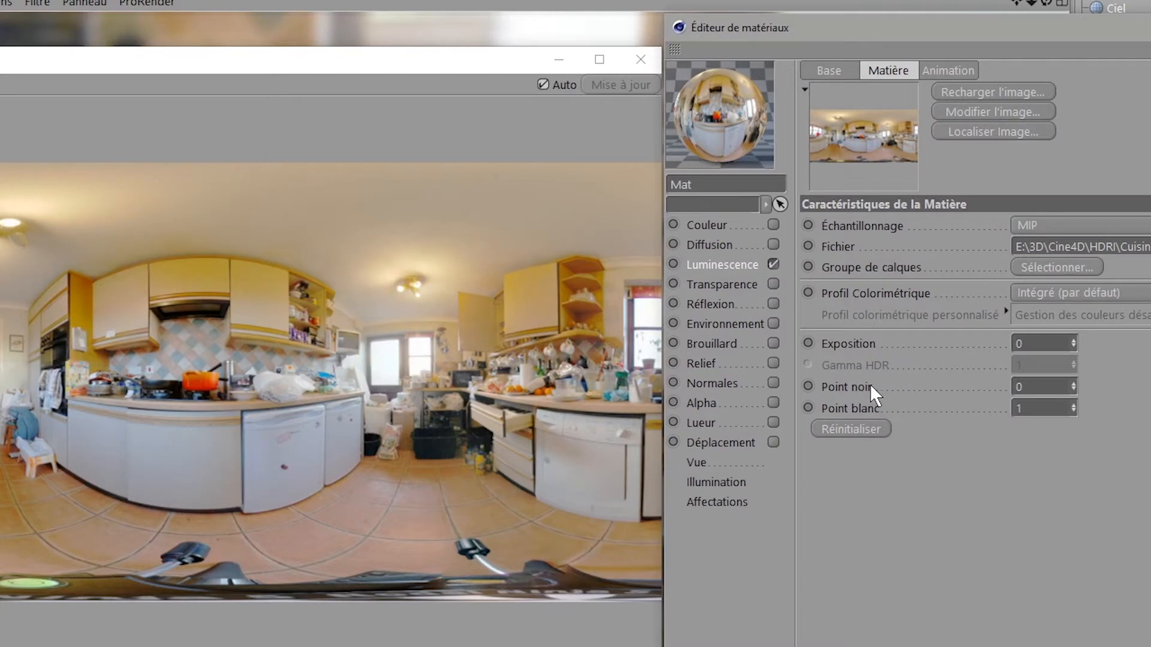
# Lower the Cuisine.hdr texture's Exposition to -0.55.
pyautogui.click(1035, 345)
pyautogui.press('BackSpace')
pyautogui.write('-0.1')
pyautogui.scroll(-20, 1040, 343)
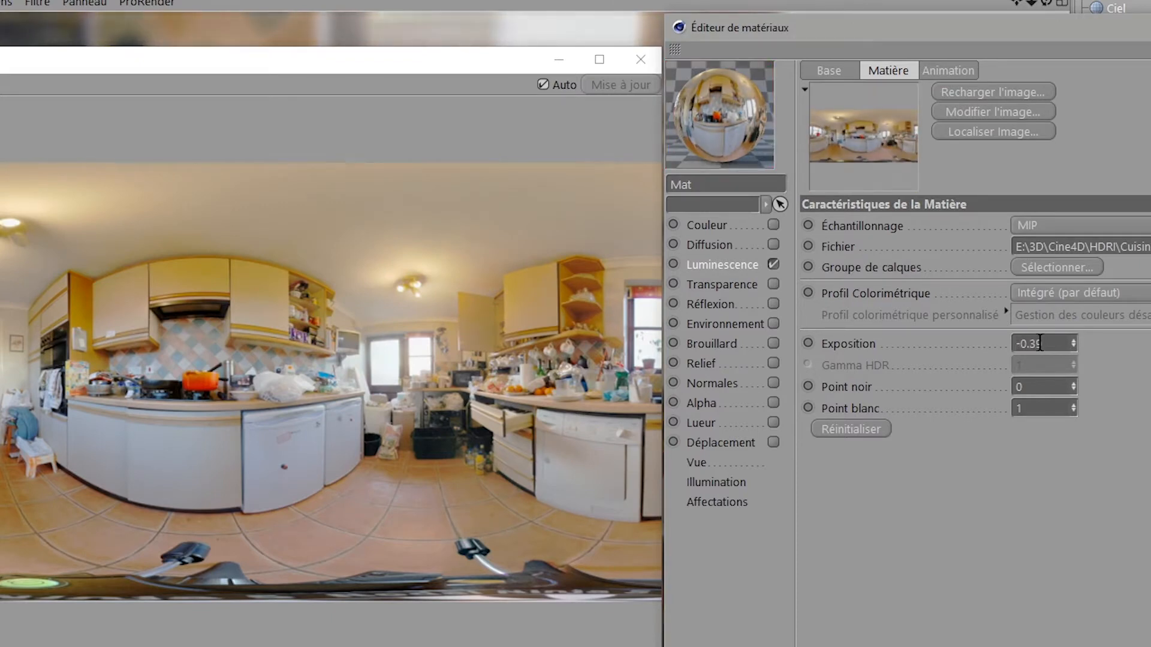
pyautogui.scroll(-8, 1040, 342)
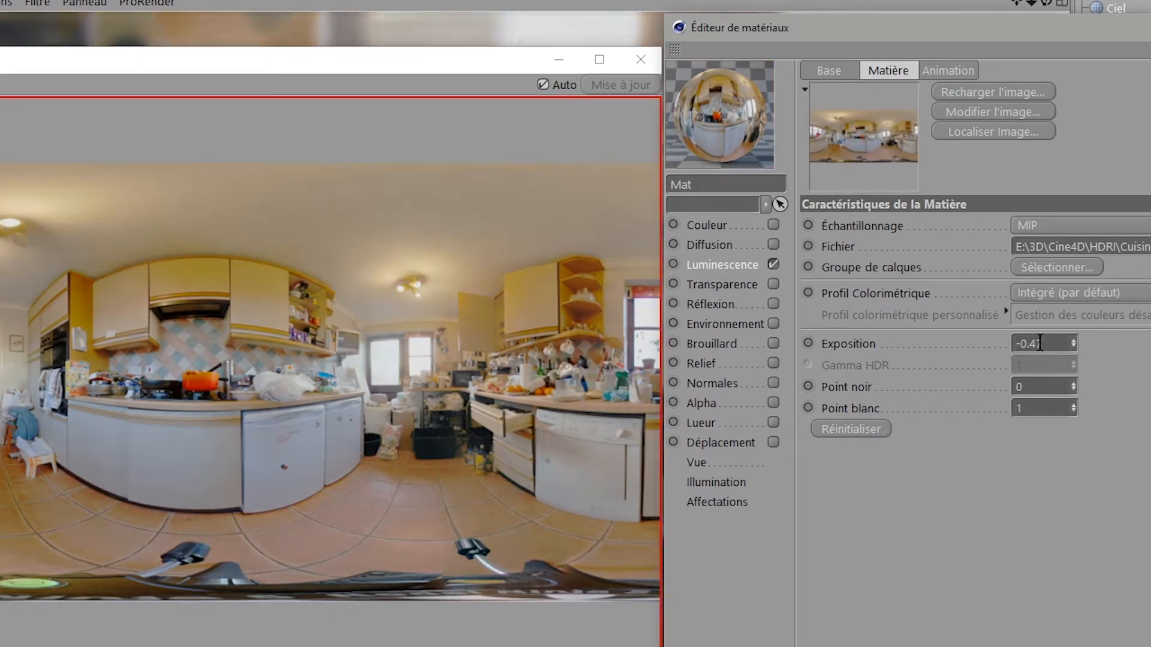
pyautogui.scroll(-8, 1039, 343)
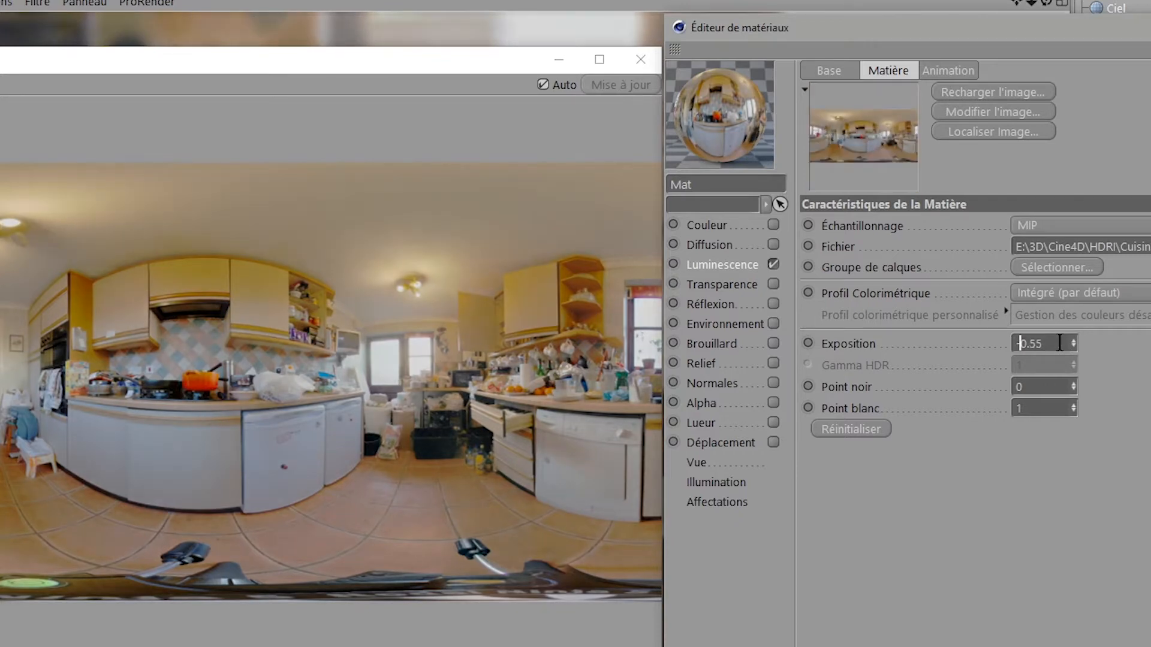
# Try an Exposition of 1 on the Cuisine.hdr texture and return it to 0.
pyautogui.doubleClick(1059, 343)
pyautogui.write('1')
pyautogui.press('Return')
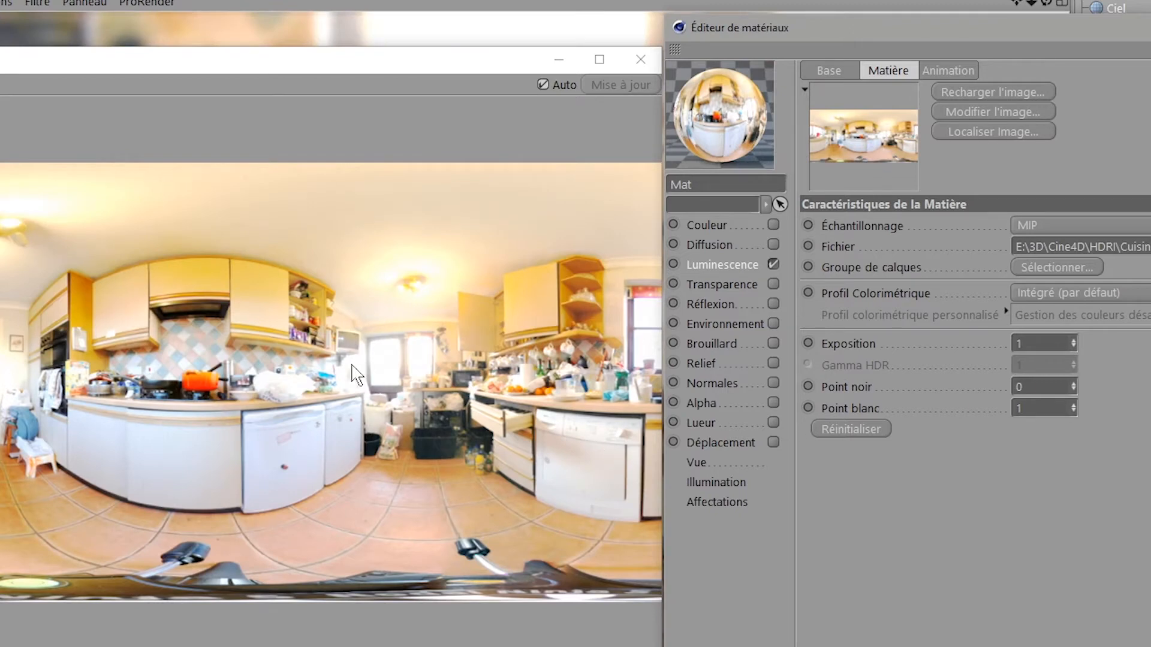
pyautogui.doubleClick(1049, 344)
pyautogui.write('0')
pyautogui.press('Return')
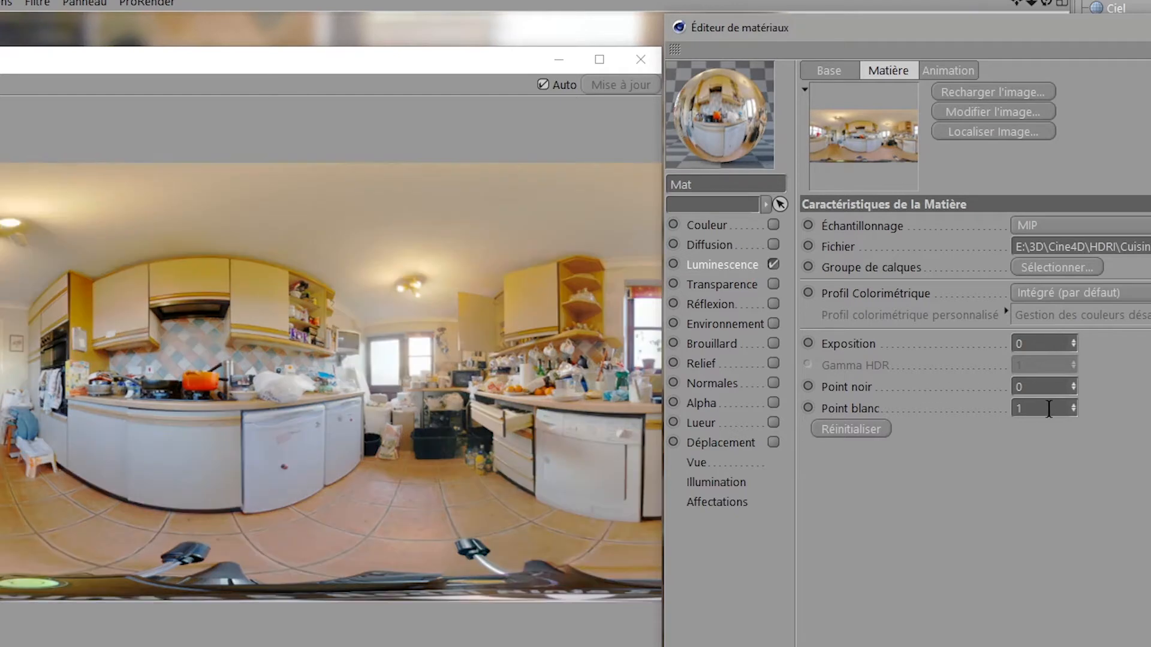
# Try lowering the texture's Point blanc to 0.58 and return it to 1.
pyautogui.click(1049, 409)
pyautogui.press('BackSpace')
pyautogui.write('0.95')
pyautogui.press('Return')
pyautogui.scroll(-2, 1045, 408)
pyautogui.scroll(-8, 1045, 409)
pyautogui.scroll(-8, 1045, 408)
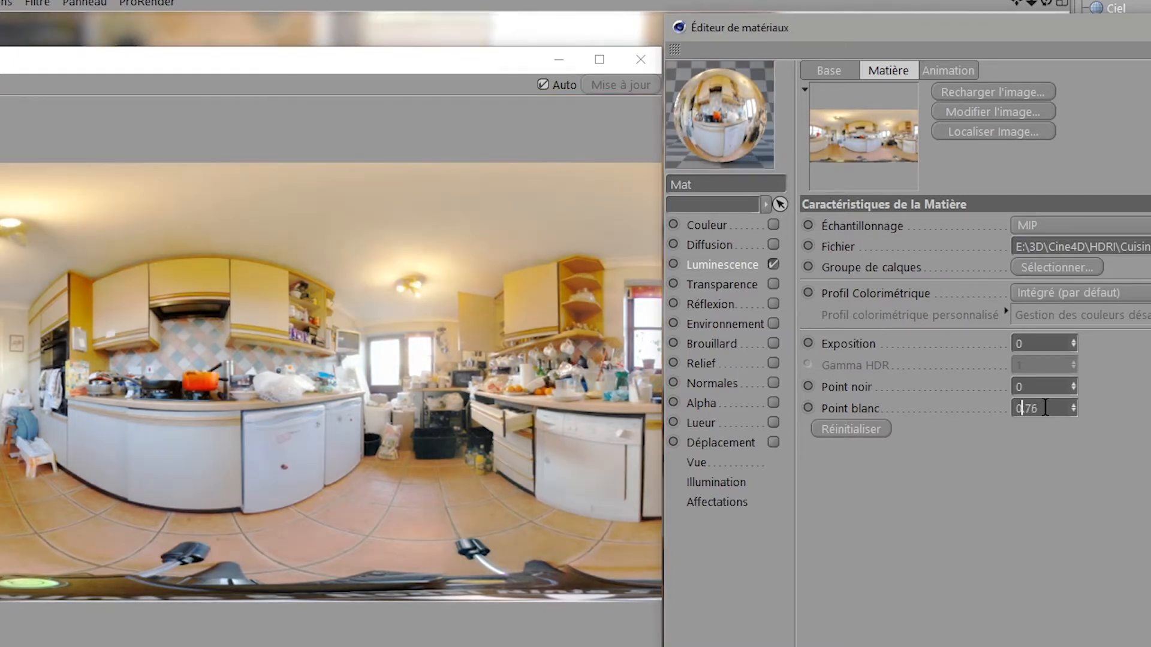
pyautogui.scroll(-7, 1045, 408)
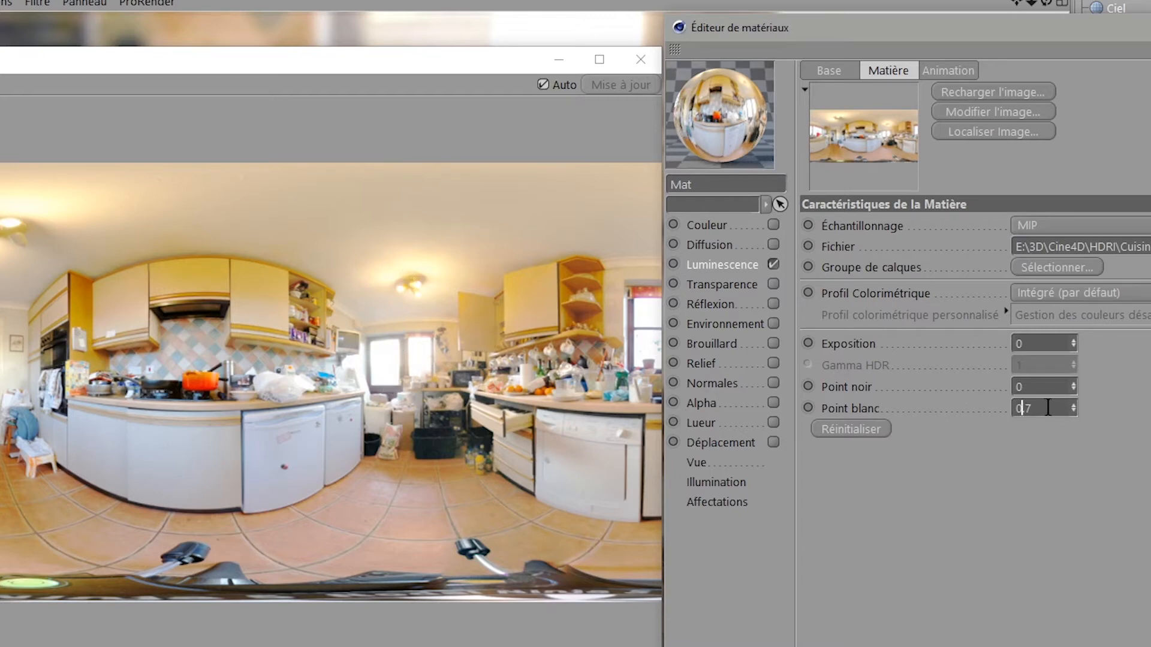
pyautogui.scroll(-6, 1053, 409)
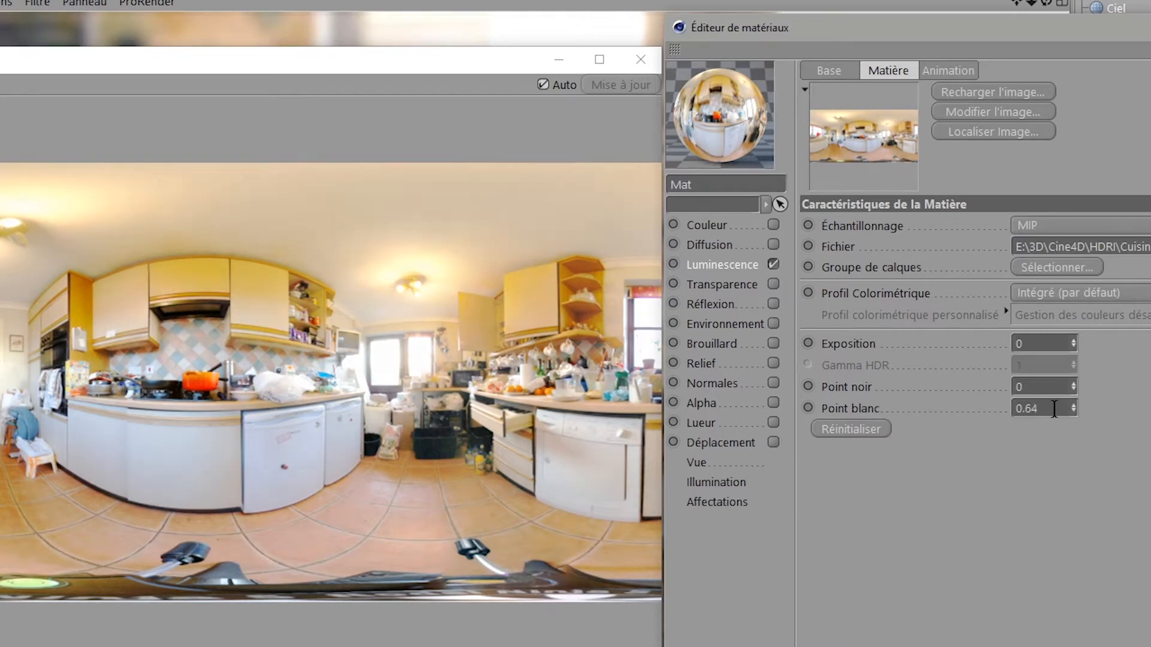
pyautogui.scroll(-6, 1054, 409)
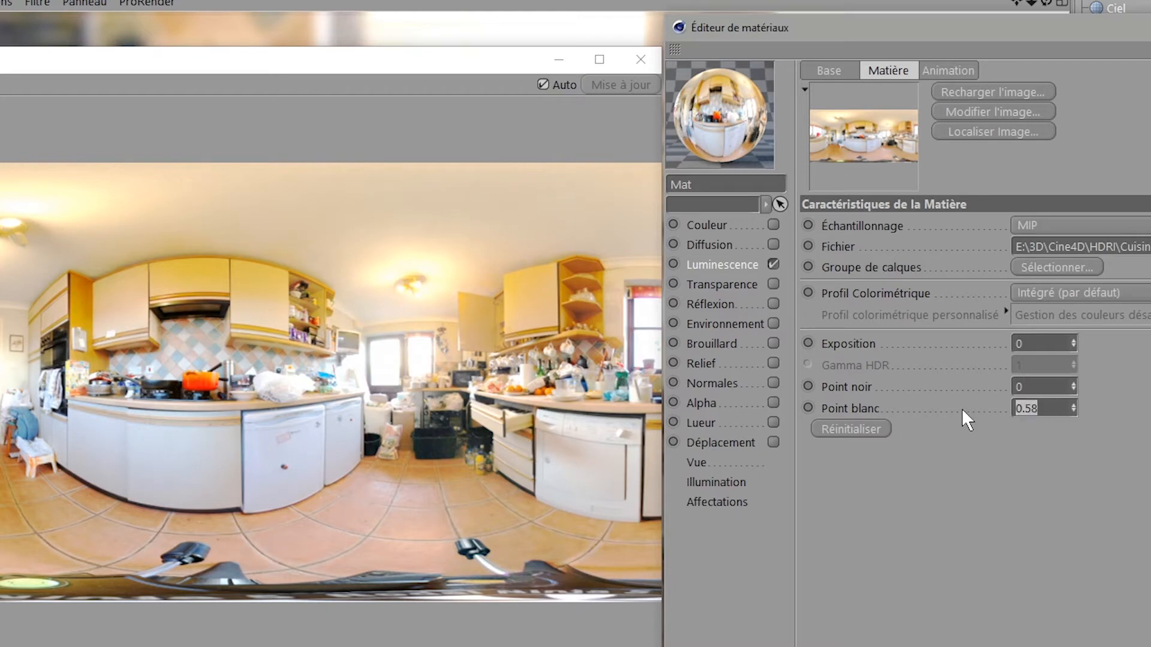
pyautogui.write('1')
pyautogui.press('Return')
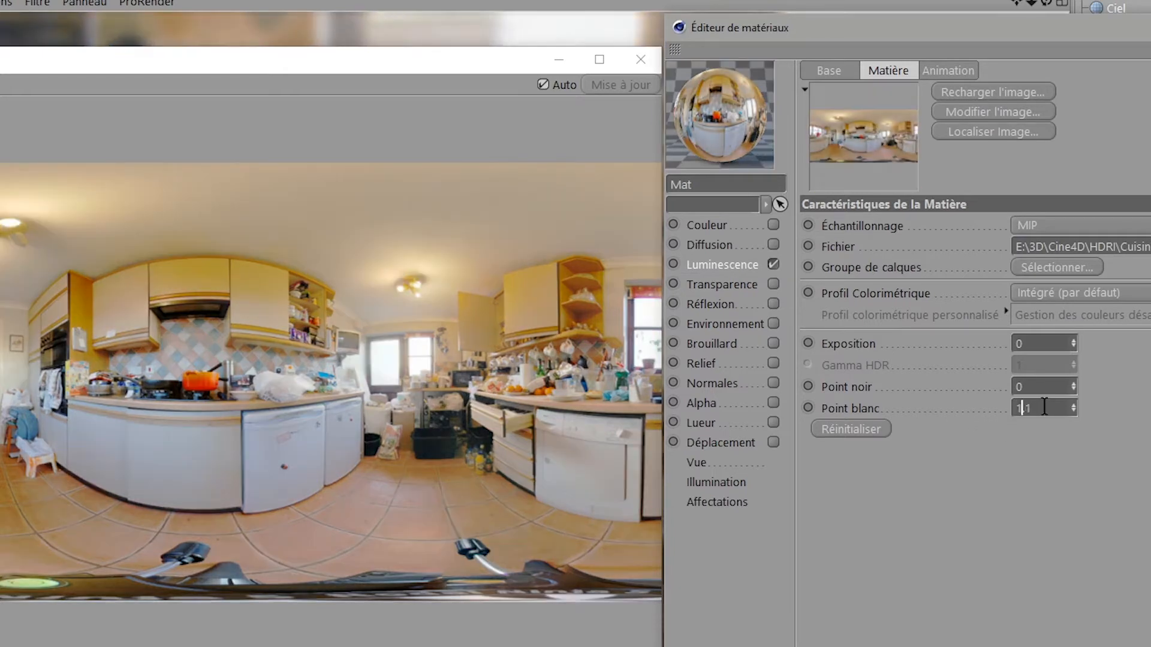
# Try raising the texture's Point blanc to 1.44 and restore it to 1.
pyautogui.write('8')
pyautogui.scroll(15, 1044, 407)
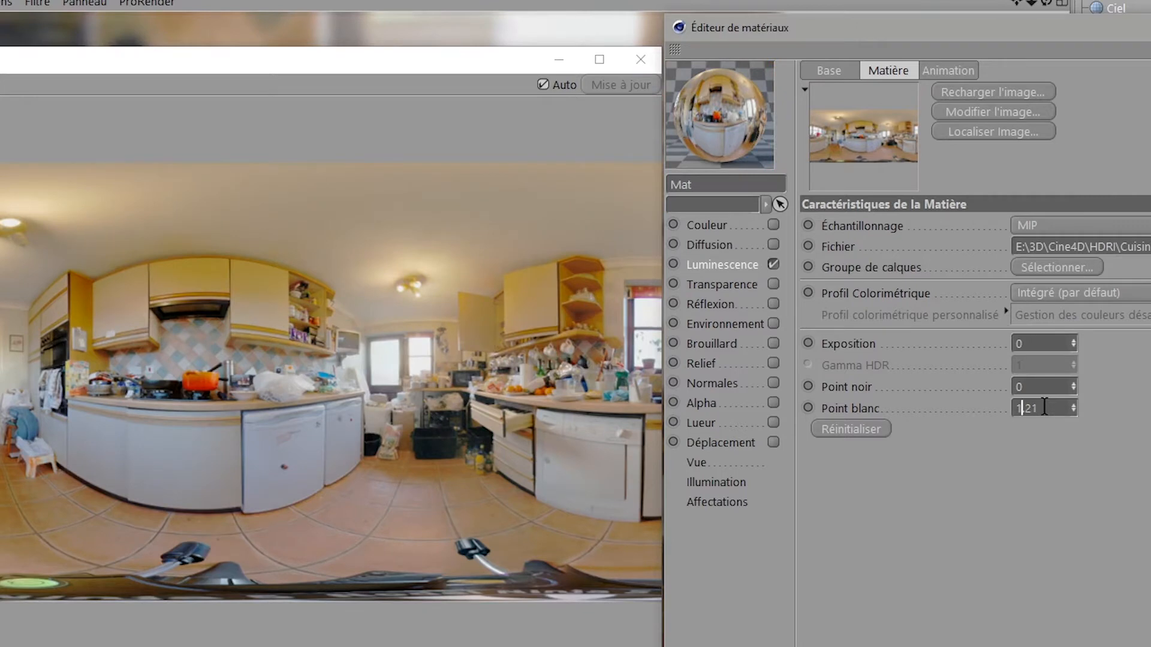
pyautogui.scroll(11, 1044, 407)
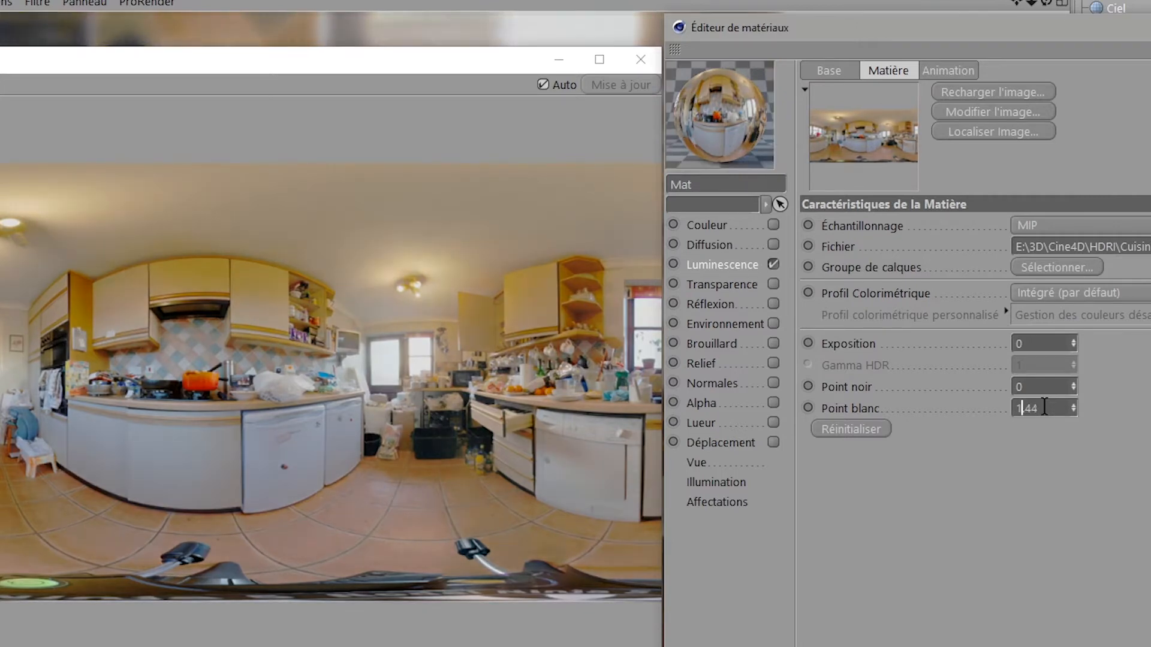
pyautogui.doubleClick(1044, 407)
pyautogui.write('1')
pyautogui.press('Return')
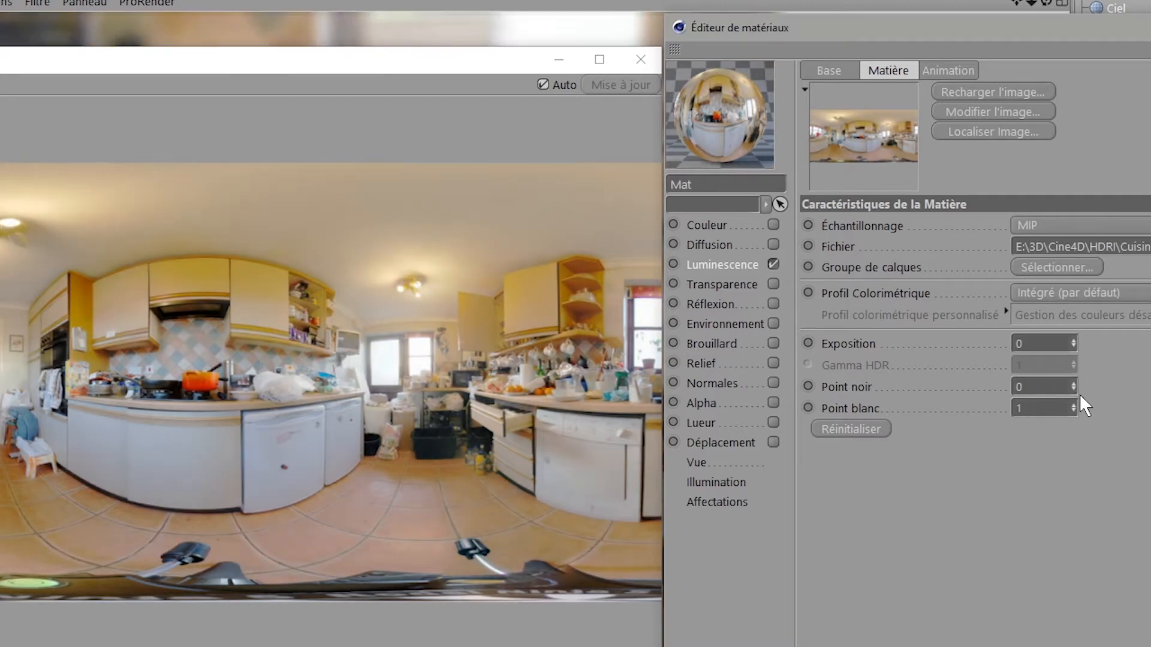
# Try raising the texture's Point noir to 0.23 and return it to 0.
pyautogui.click(1042, 388)
pyautogui.write('.06')
pyautogui.press('Return')
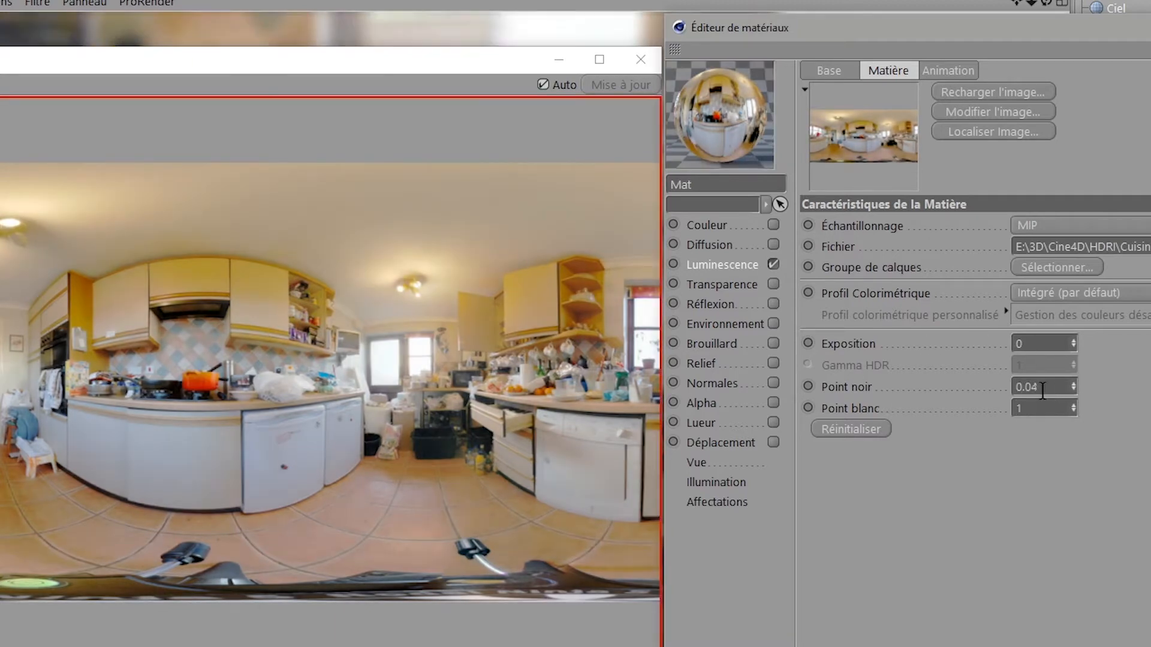
pyautogui.scroll(2, 1042, 391)
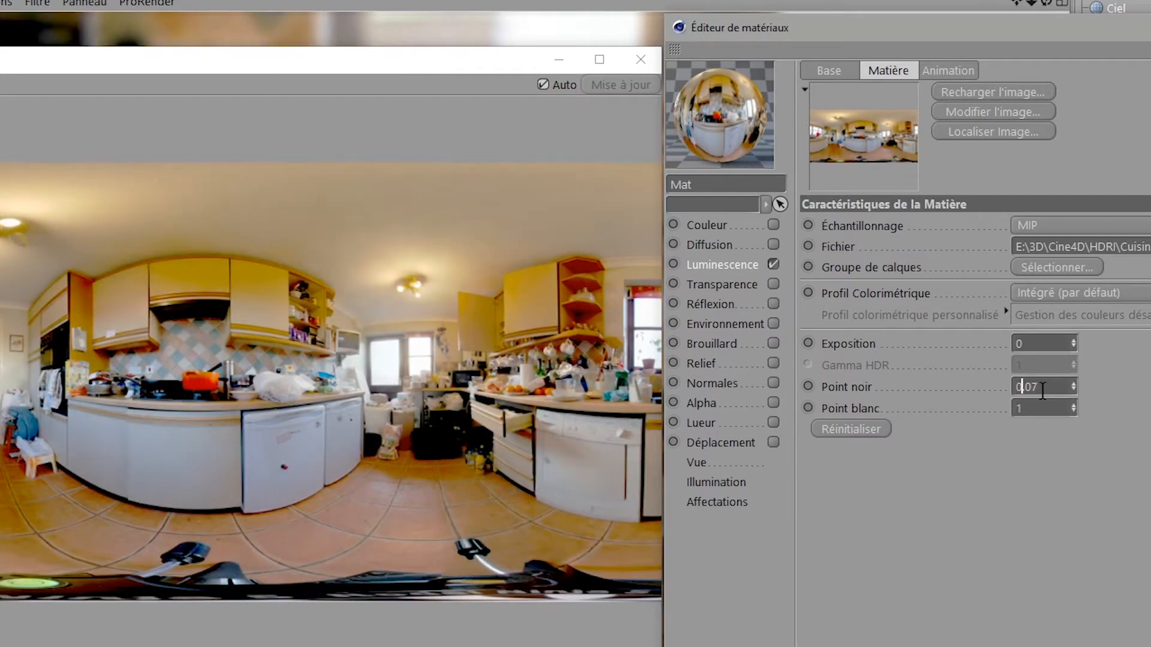
pyautogui.scroll(4, 1042, 391)
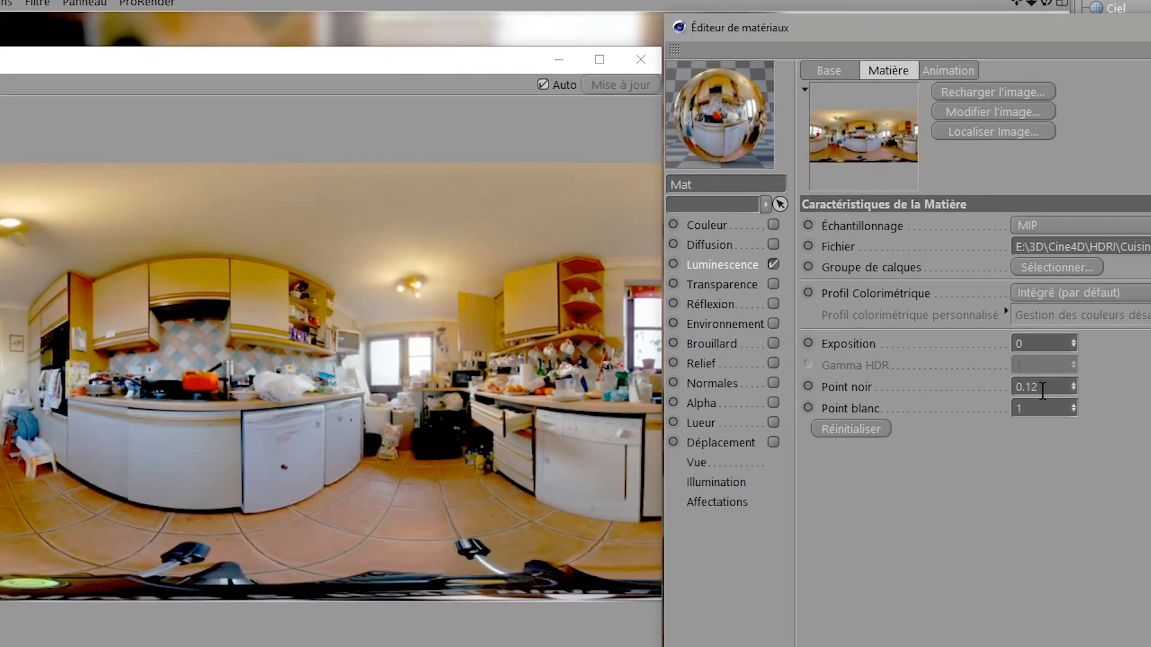
pyautogui.scroll(5, 1043, 391)
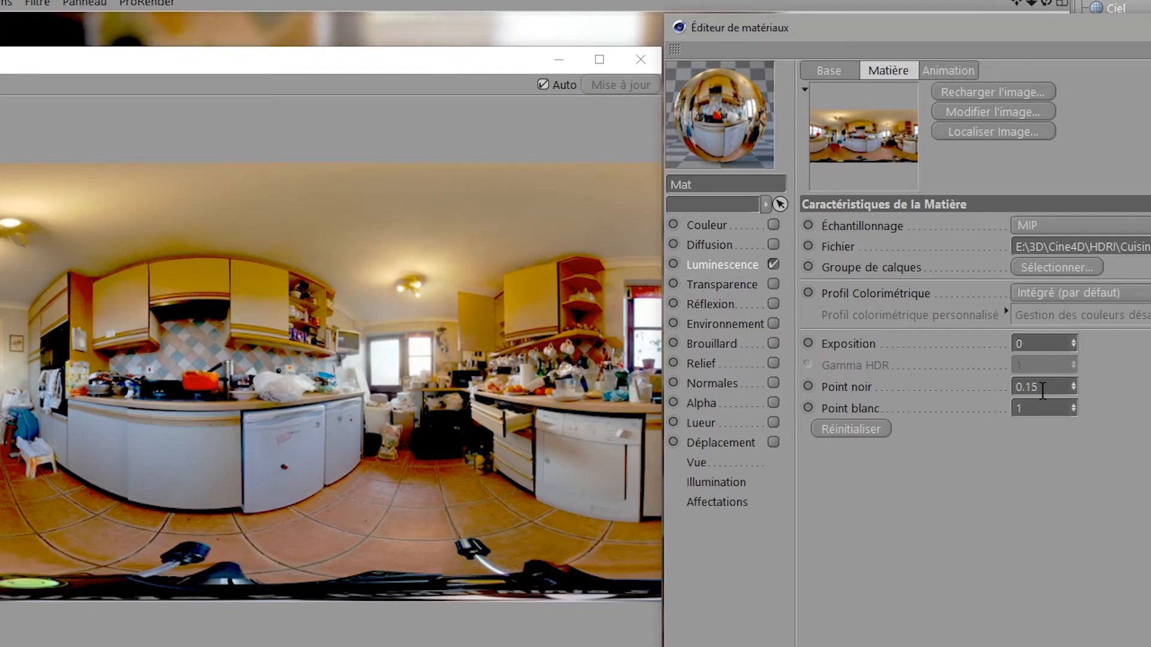
pyautogui.scroll(1, 1042, 390)
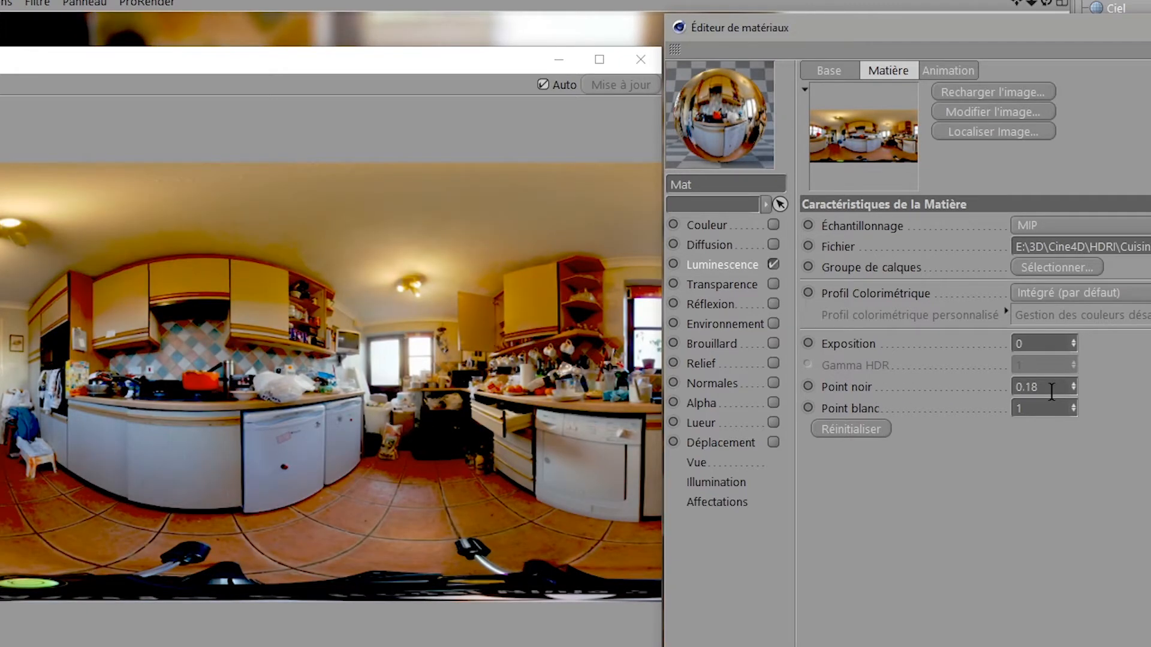
pyautogui.scroll(1, 1051, 391)
pyautogui.scroll(4, 1051, 391)
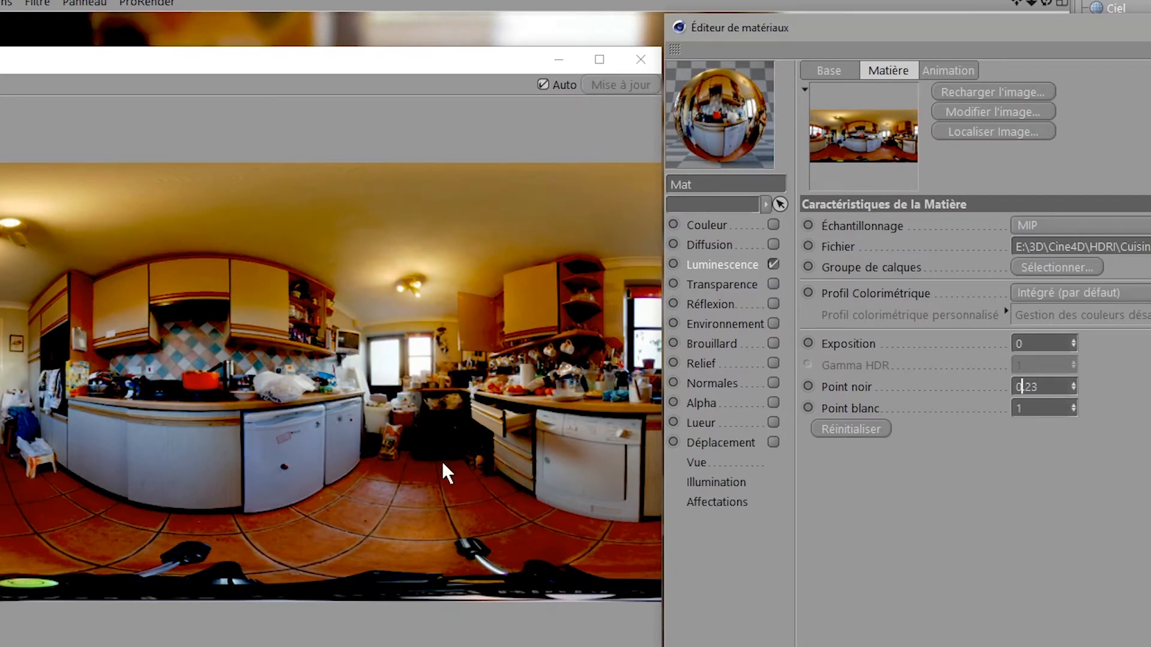
pyautogui.click(1052, 390)
pyautogui.write('0')
pyautogui.press('Return')
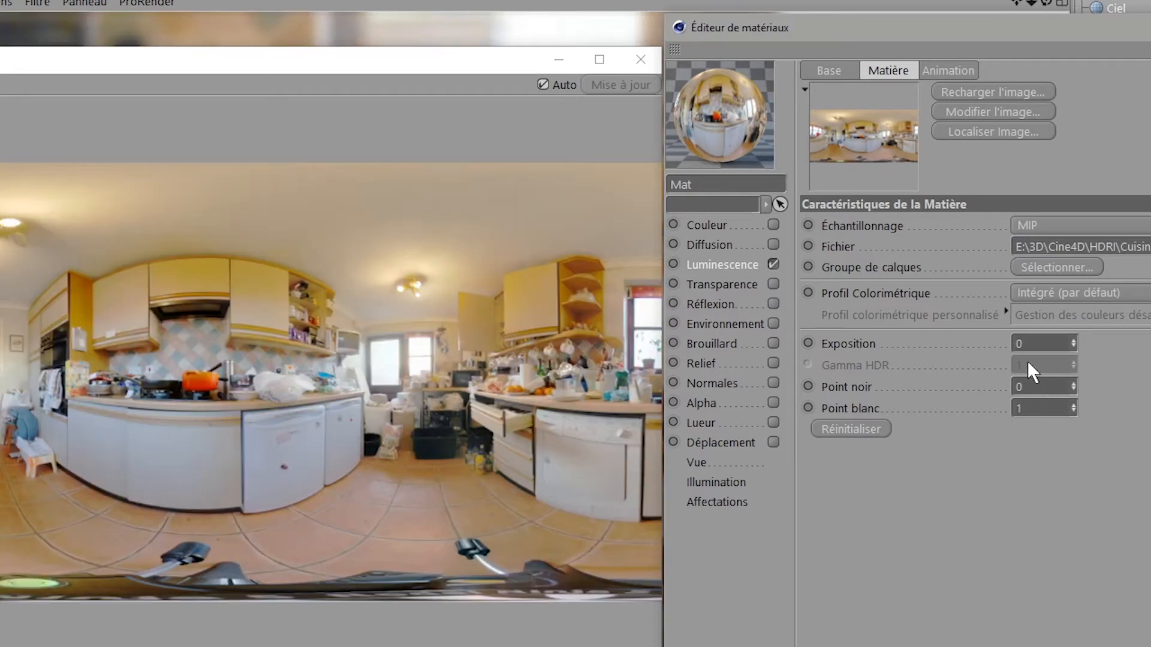
# Set the Cuisine.hdr texture's Exposition to 1 and close its separate preview window.
pyautogui.click(1041, 345)
pyautogui.write('1')
pyautogui.press('Return')
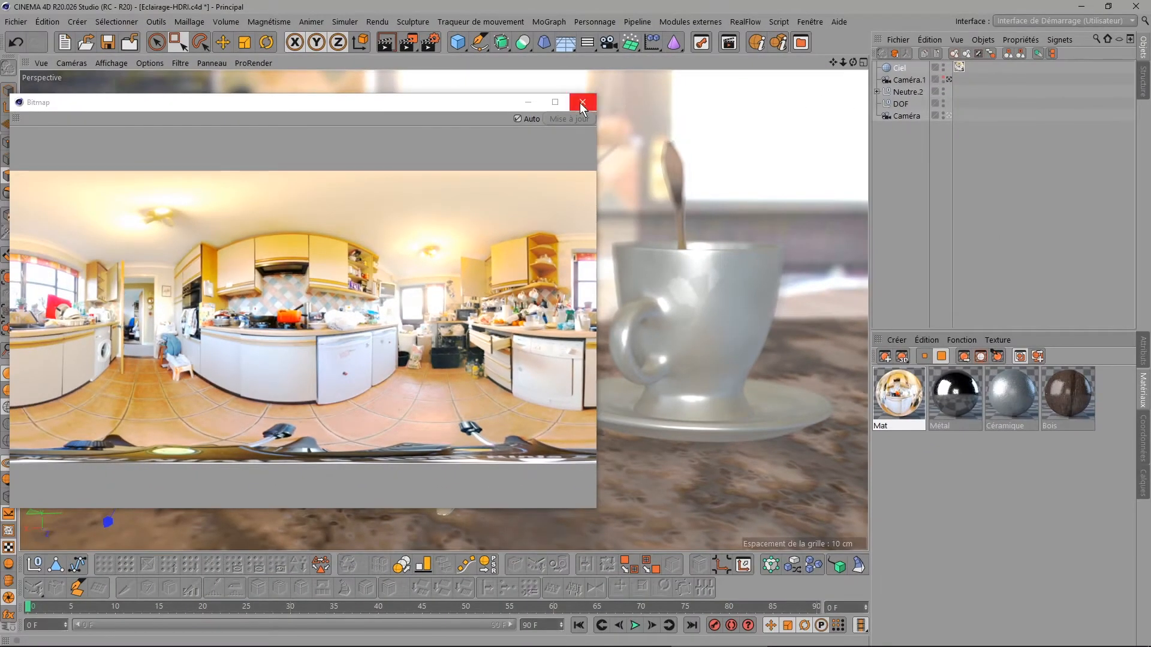
pyautogui.click(640, 60)
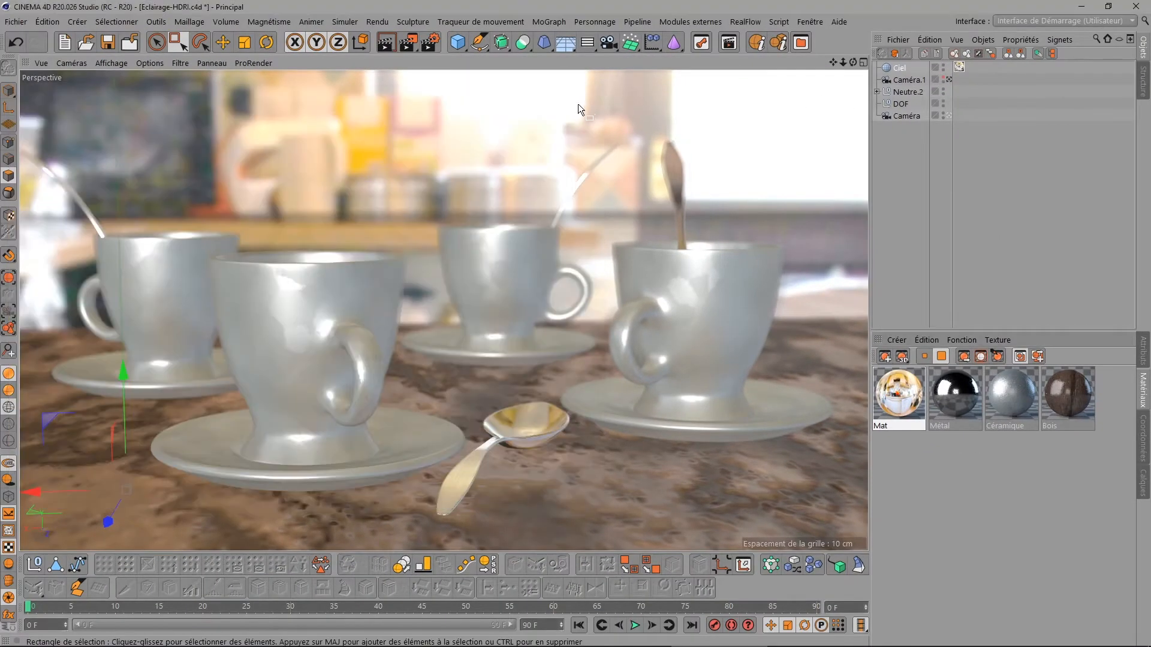
# Render the cup scene in the Visualiseur, compare the new image repeatedly with the previous render in the history, and close the viewer.
pyautogui.click(410, 43)
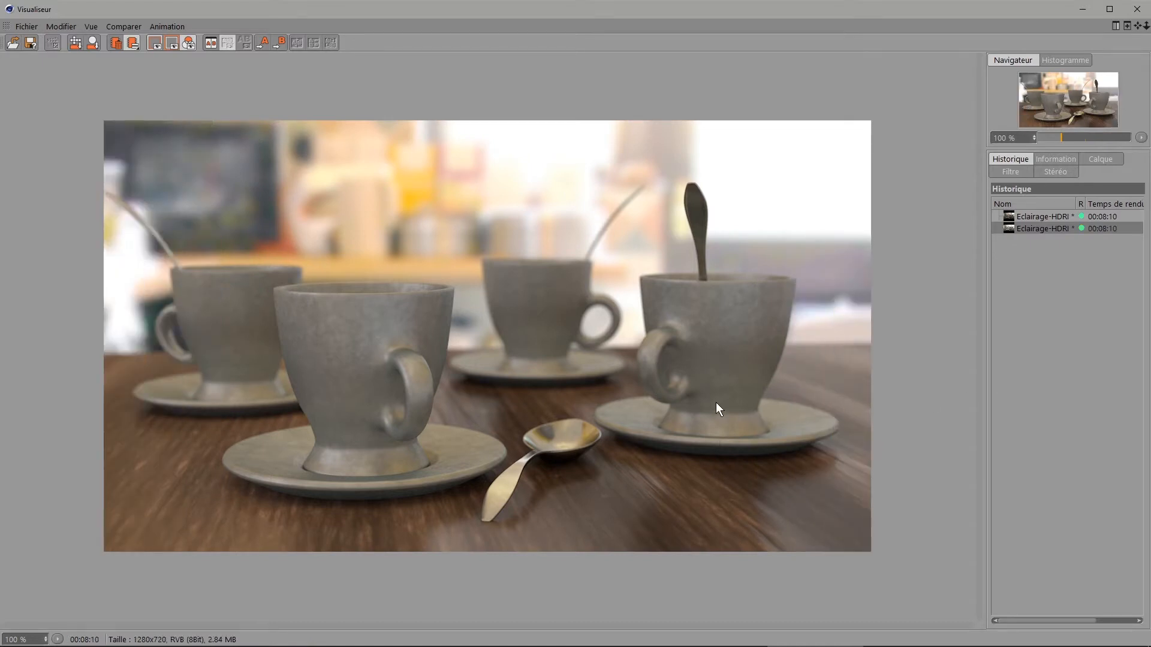
pyautogui.press('Up')
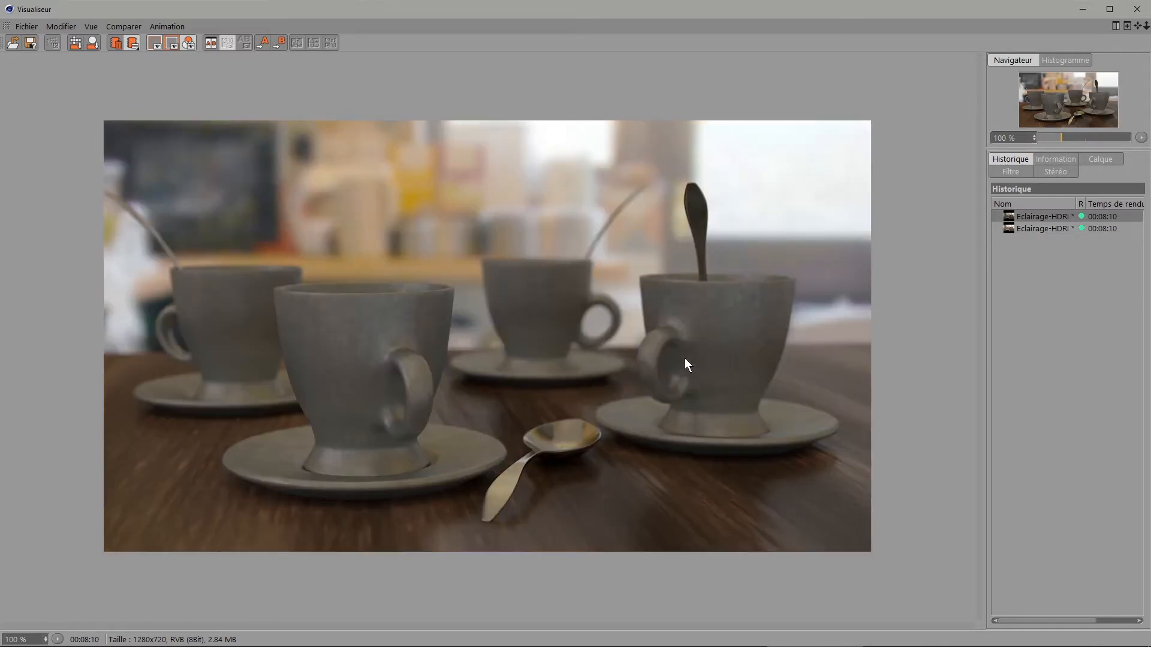
pyautogui.press('Down')
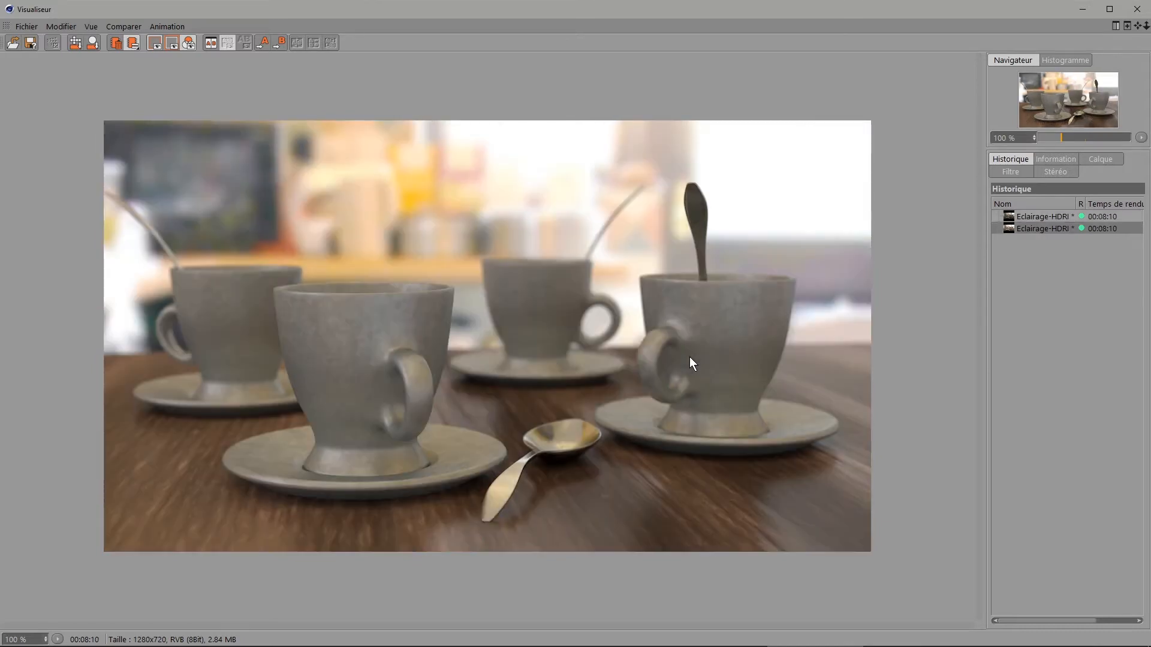
pyautogui.press('Up')
pyautogui.press('Down')
pyautogui.press('Up')
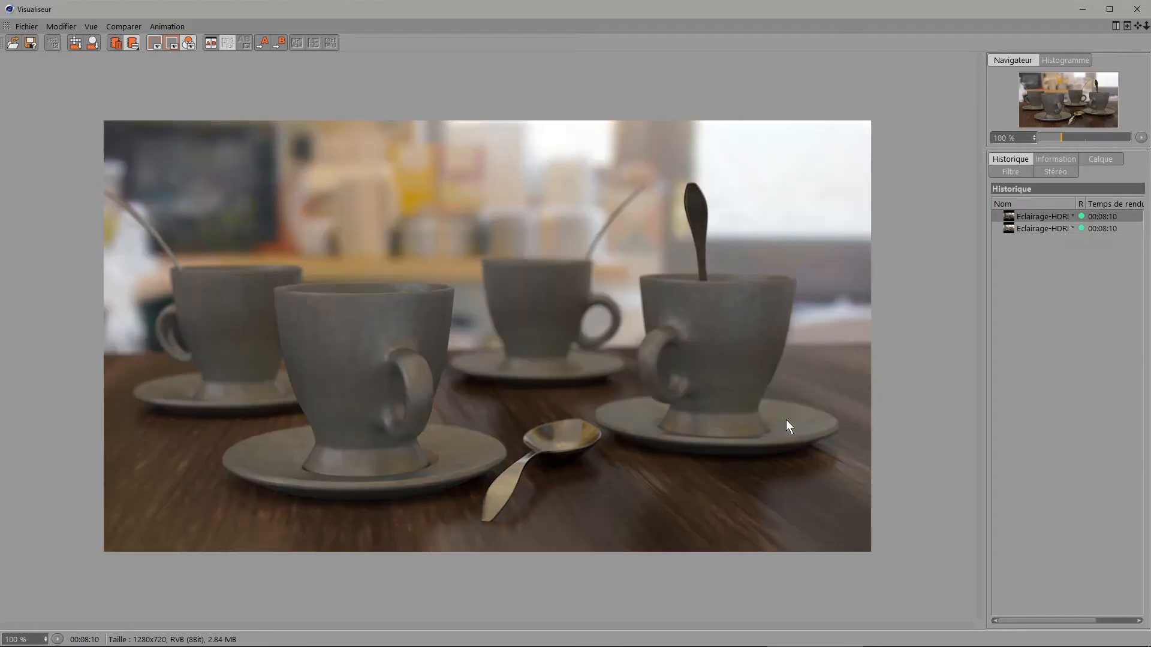
pyautogui.press('Down')
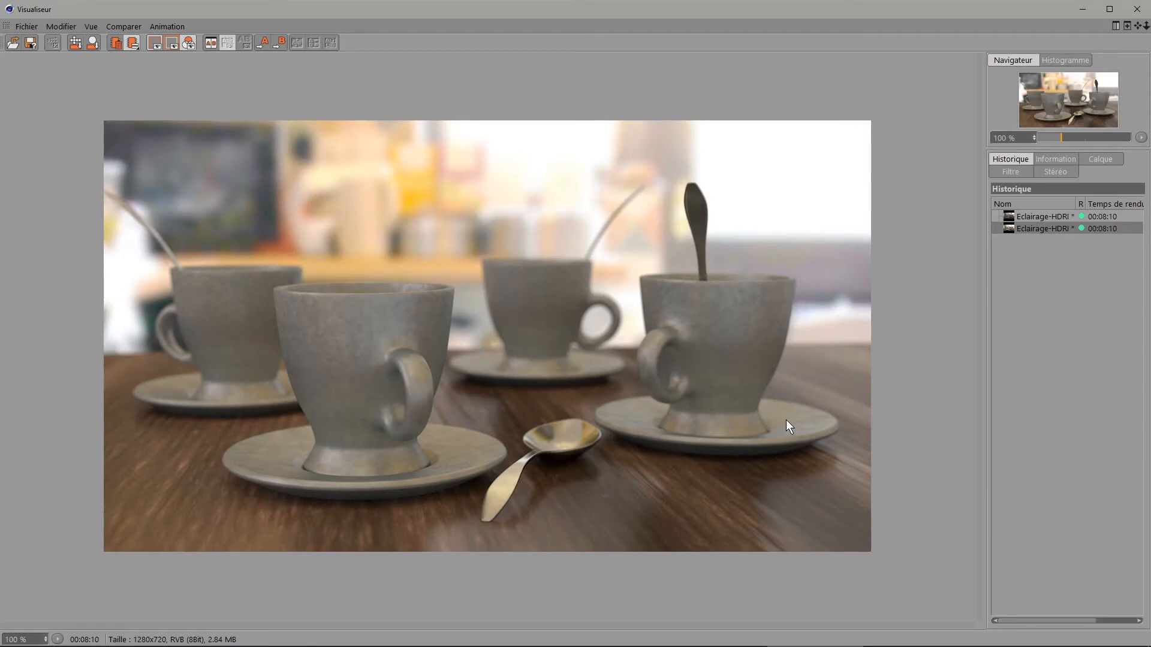
pyautogui.press('Up')
pyautogui.press('Down')
pyautogui.press('Up')
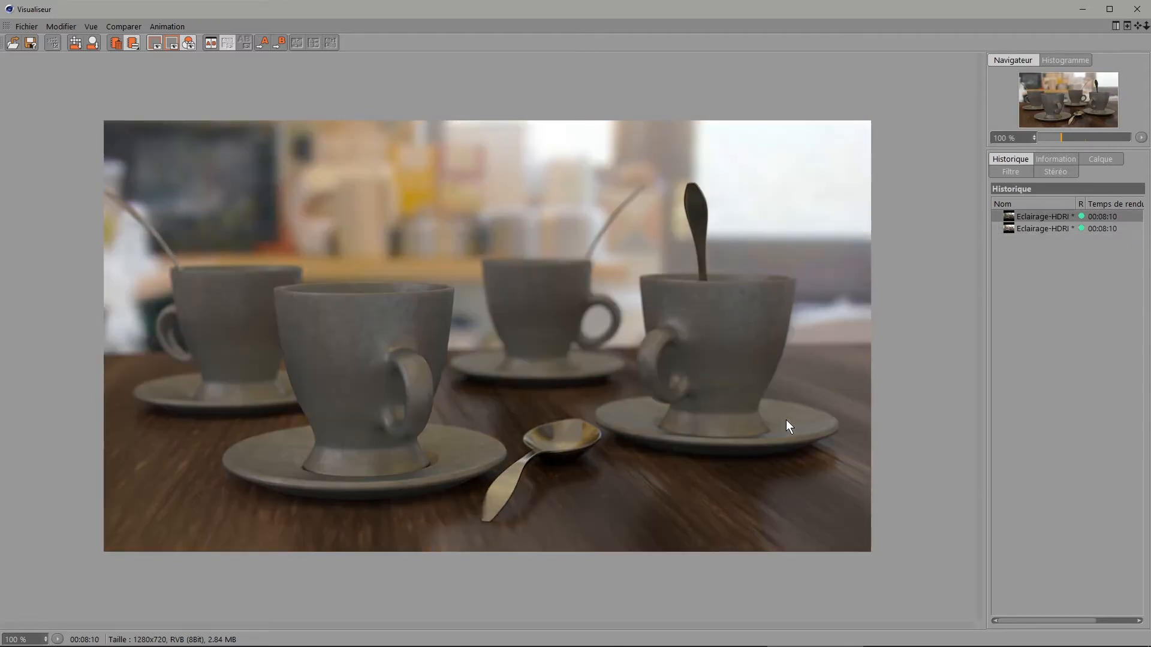
pyautogui.press('Down')
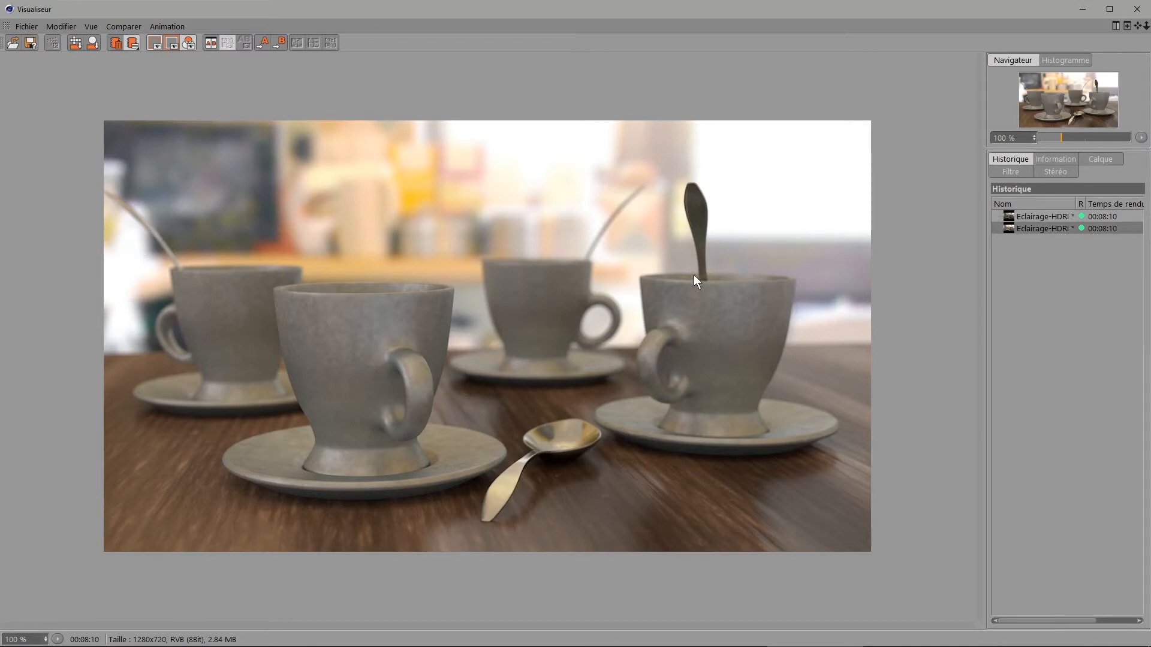
pyautogui.press('Up')
pyautogui.press('Down')
pyautogui.press('Up')
pyautogui.press('Down')
pyautogui.press('Up')
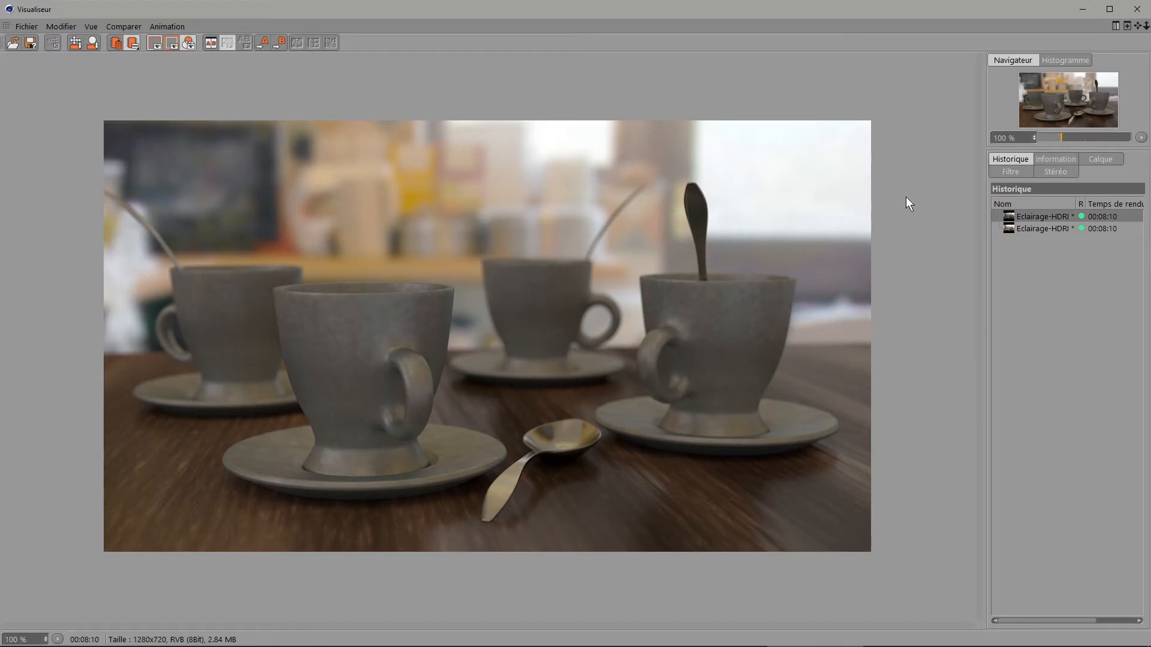
pyautogui.click(1137, 9)
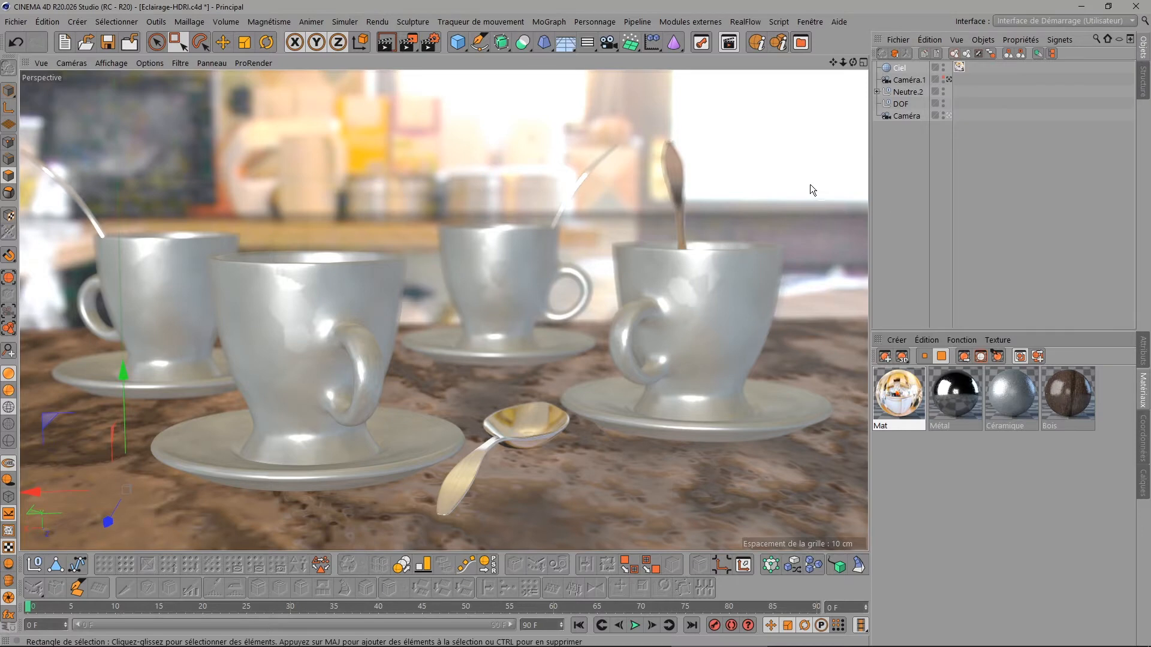
# Add a Sphère primitive to the scene with a Rayon of 5000 cm and 48 Segments.
pyautogui.click(458, 42)
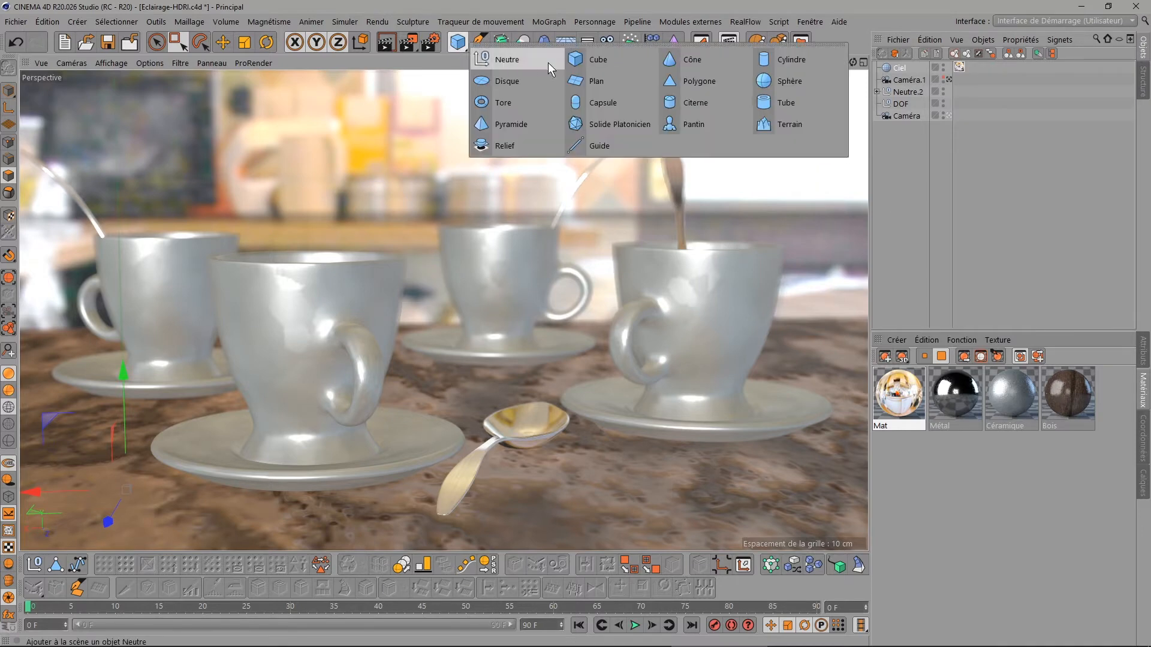
pyautogui.click(799, 86)
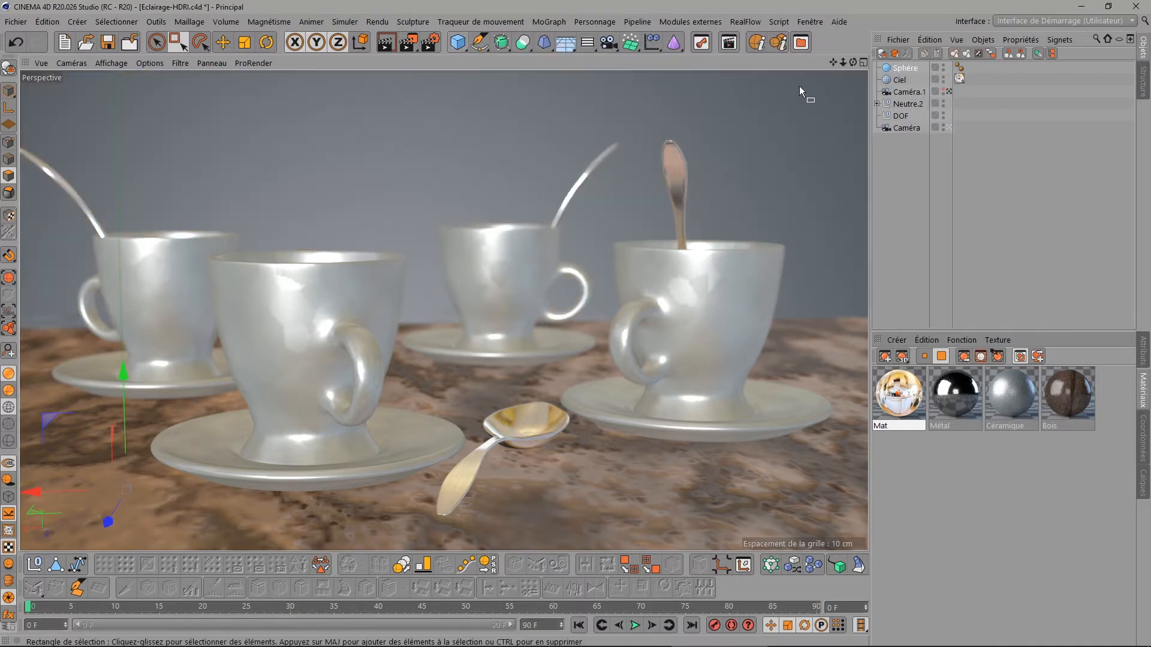
pyautogui.click(1144, 355)
pyautogui.click(1024, 371)
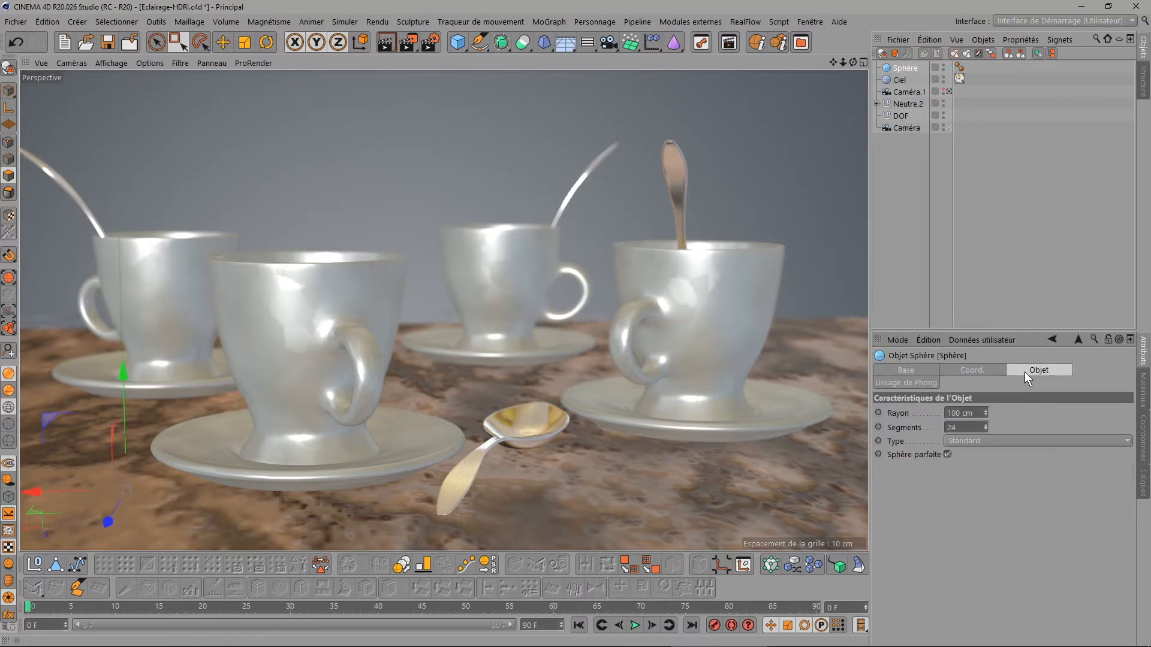
pyautogui.click(971, 413)
pyautogui.write('5000')
pyautogui.press('Tab')
pyautogui.write('48')
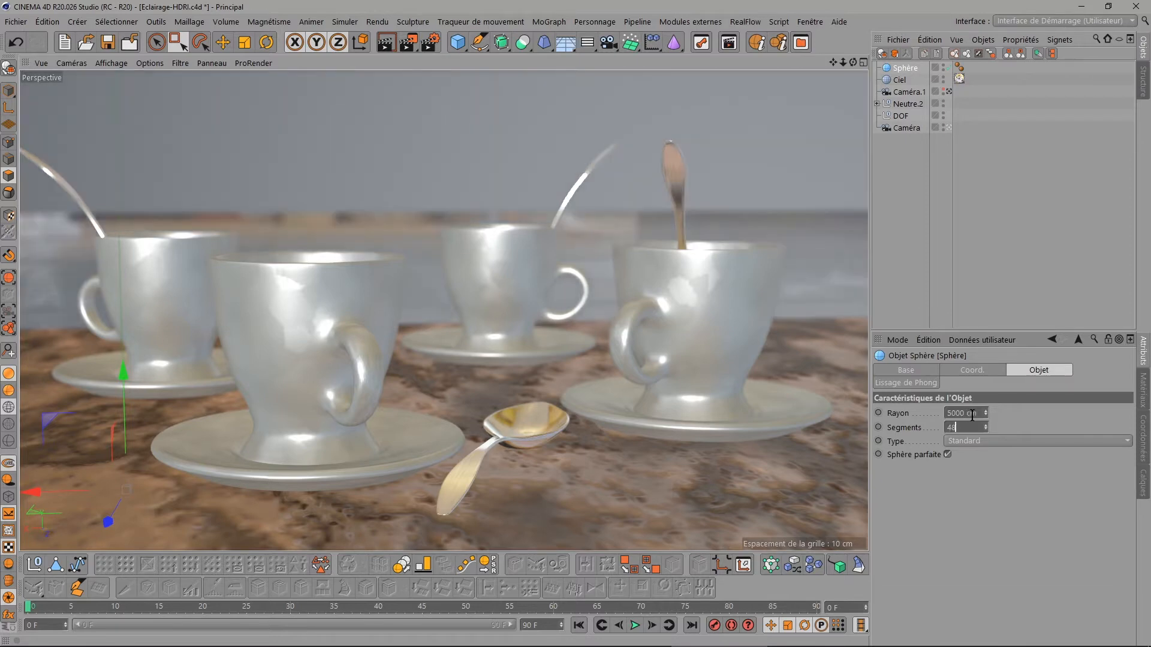
pyautogui.press('Tab')
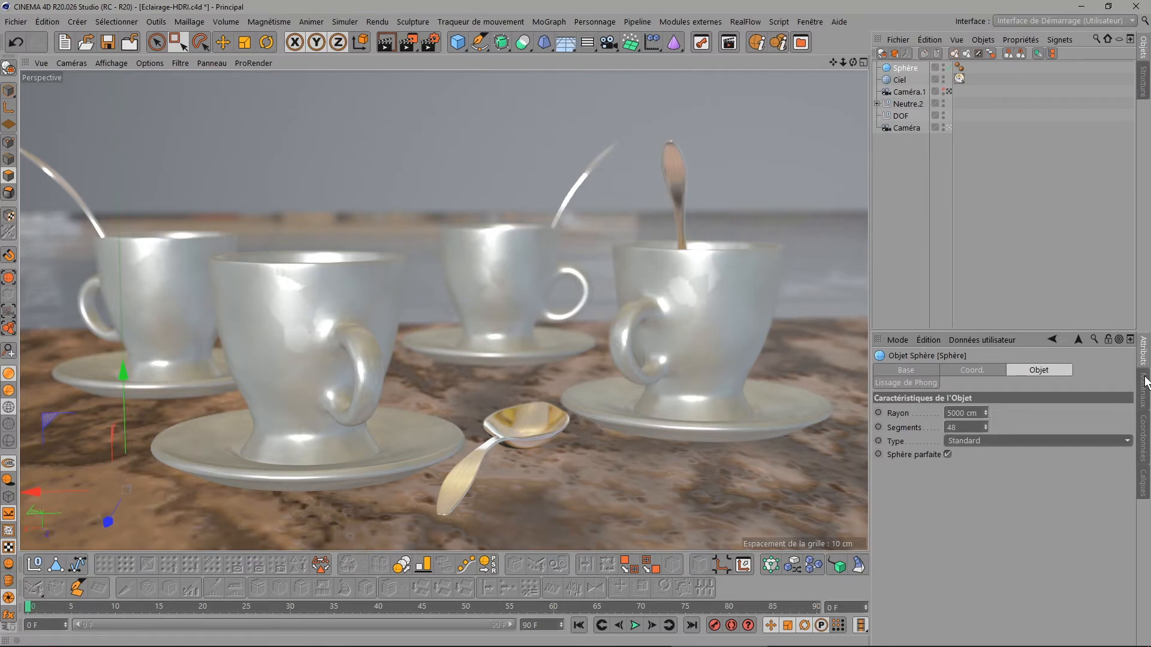
# Rename the Sphère object as HDR.
pyautogui.click(901, 68)
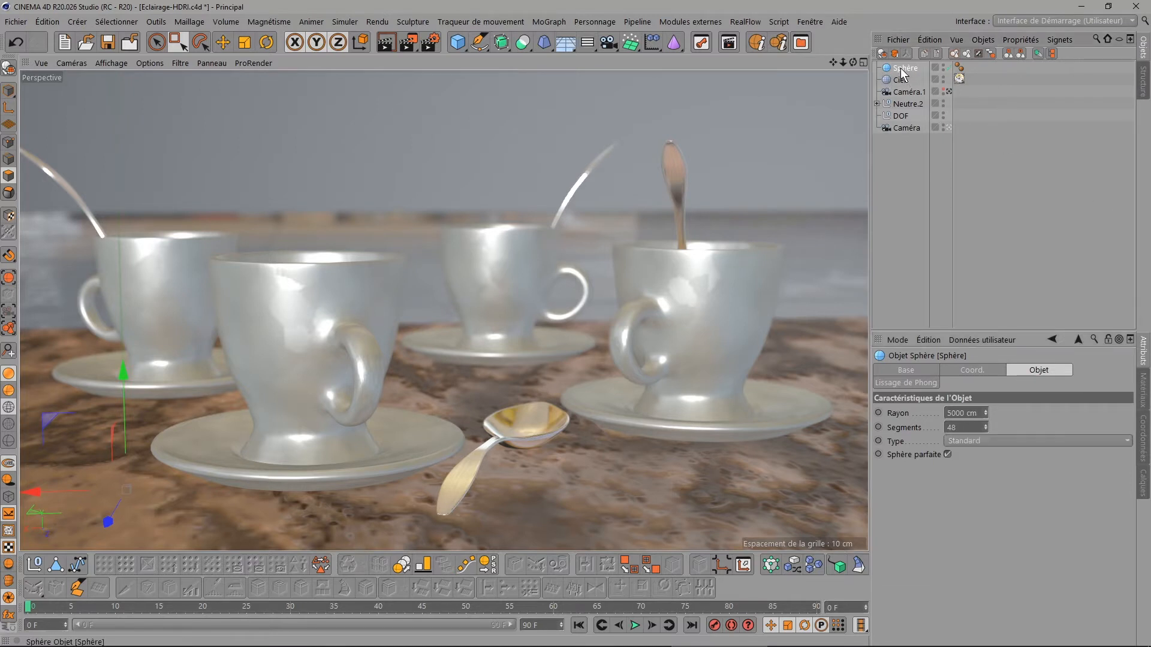
pyautogui.doubleClick(902, 69)
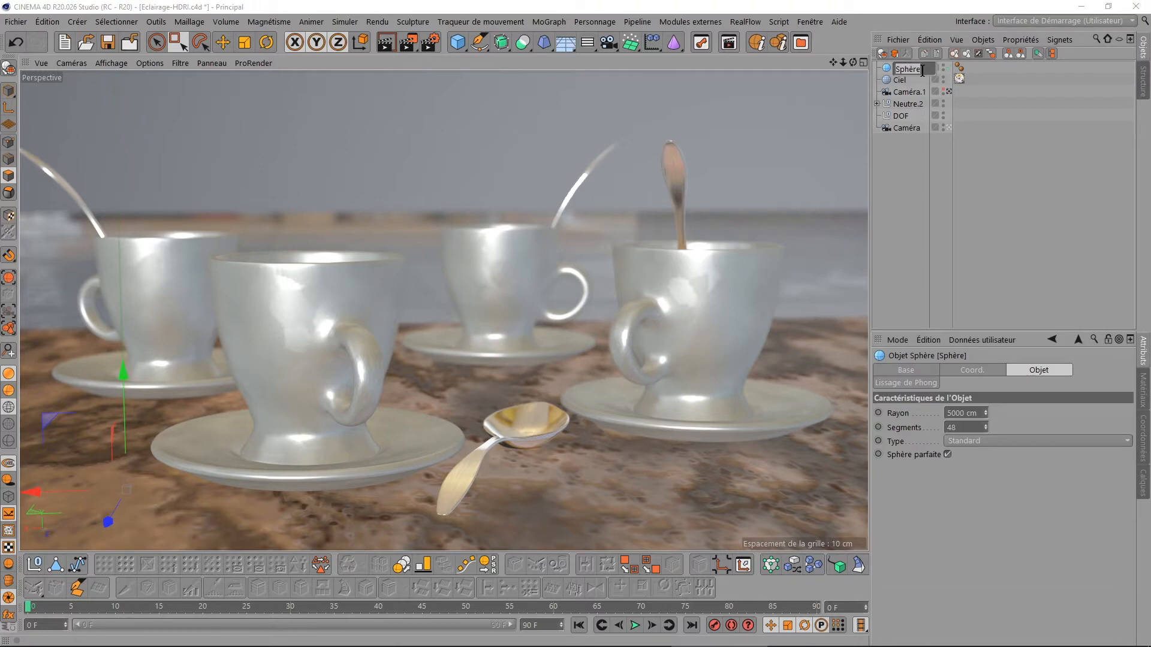
pyautogui.write('HDR')
pyautogui.press('Return')
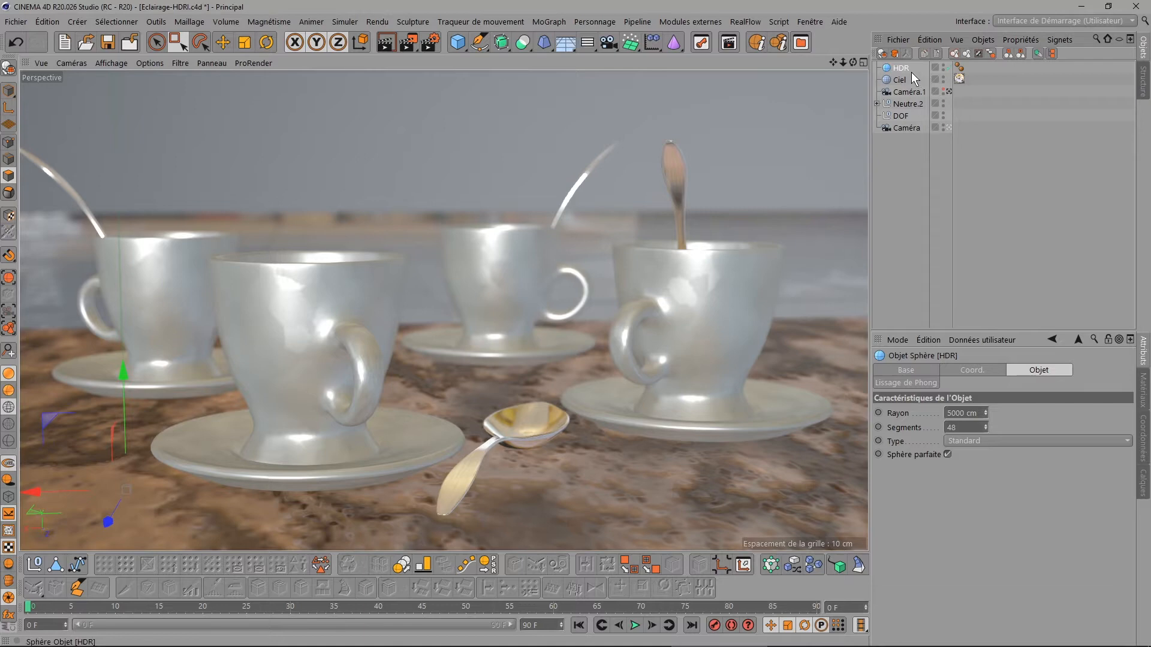
# Remove the Mat material from the Ciel object.
pyautogui.click(1140, 377)
pyautogui.moveTo(899, 382); pyautogui.dragTo(958, 78)
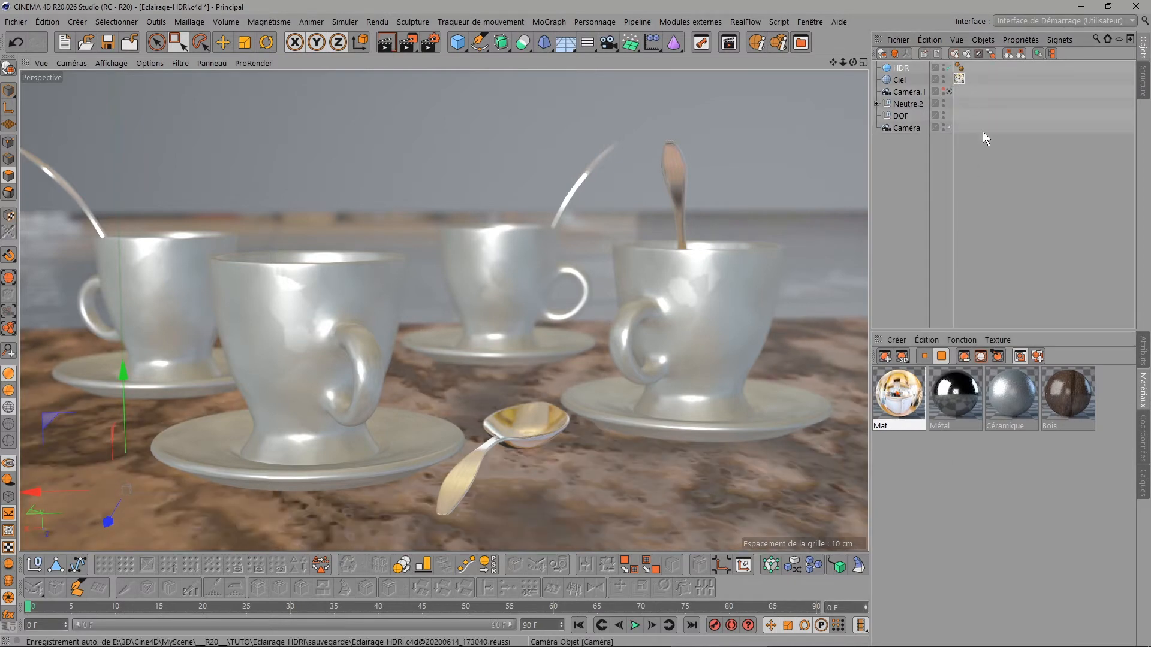
pyautogui.hotkey('ctrl', 'z')
# Rename the Mat material as HDR and apply it to the HDR sphere.
pyautogui.doubleClick(906, 389)
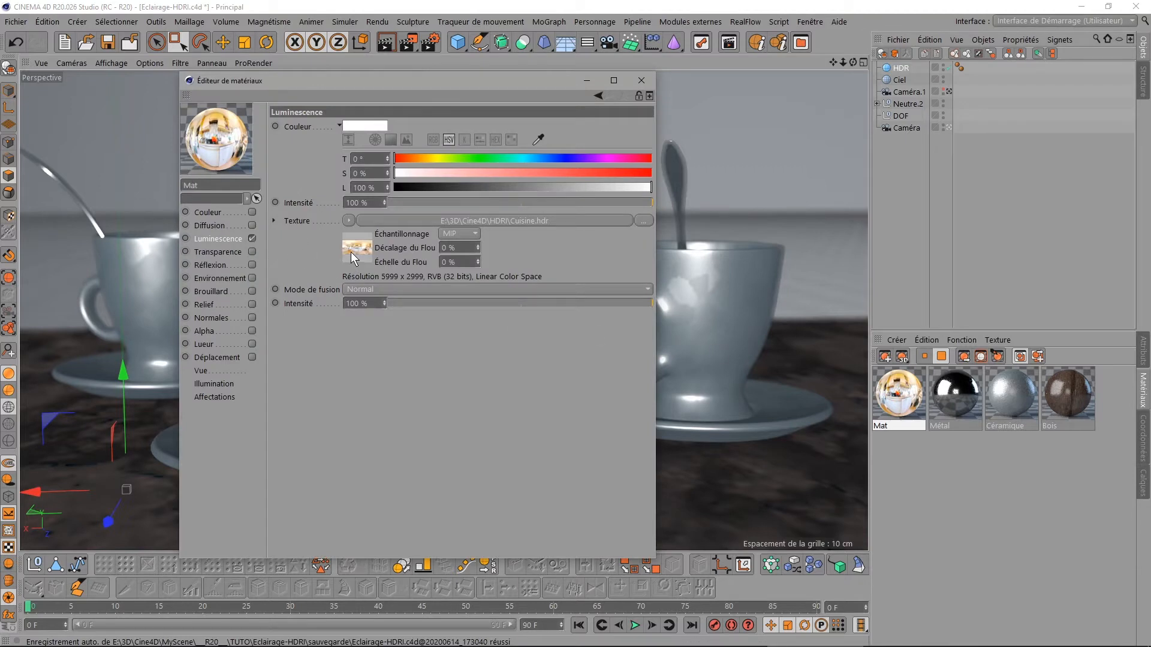
pyautogui.click(351, 250)
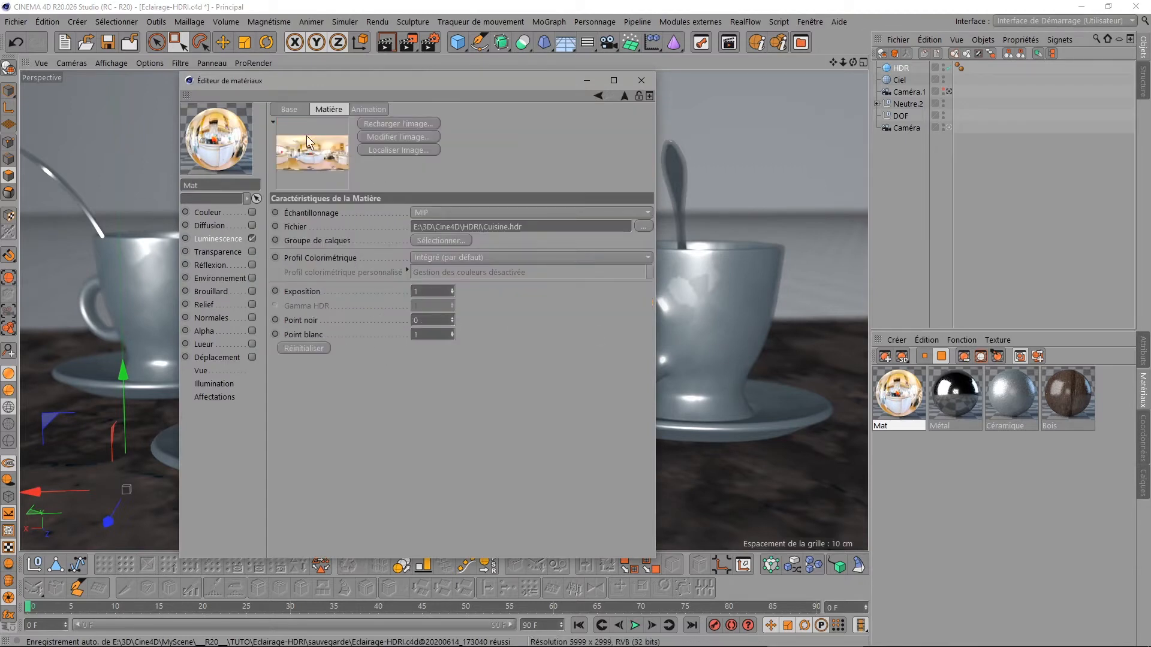
pyautogui.doubleClick(219, 188)
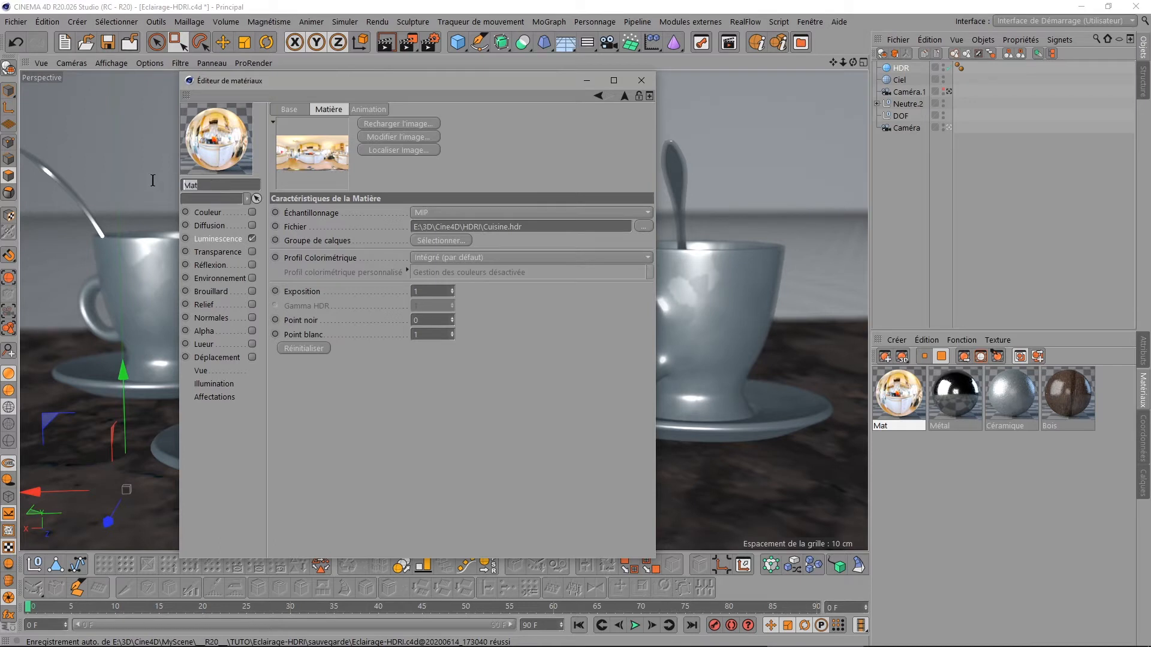
pyautogui.write('HDR')
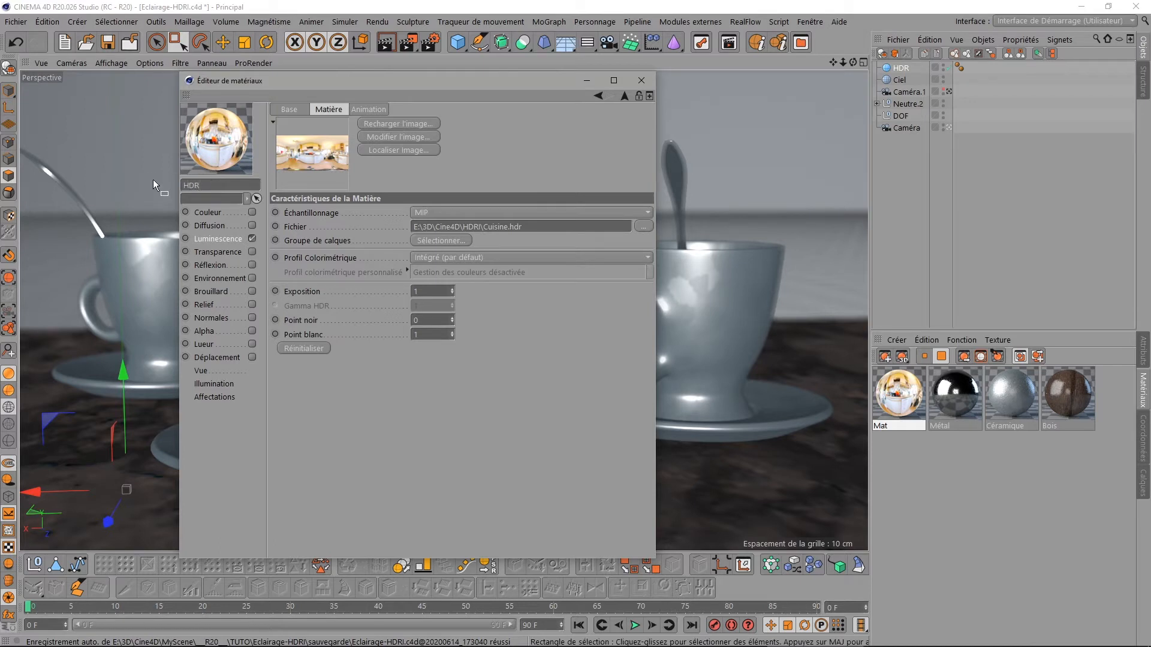
pyautogui.press('Return')
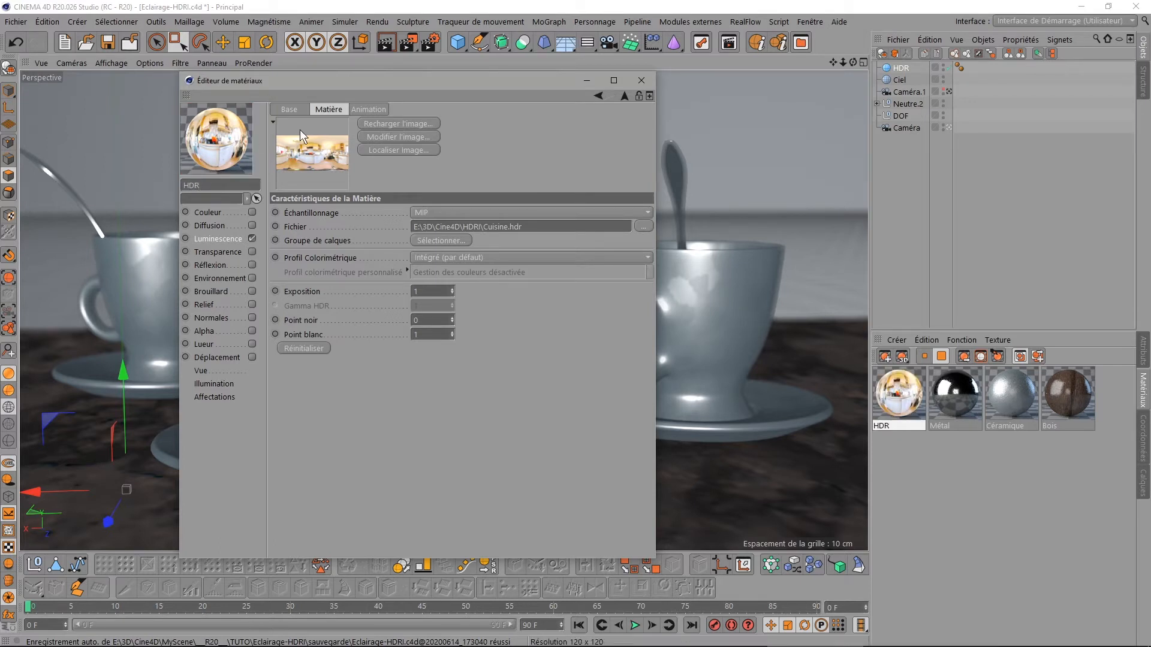
pyautogui.click(648, 77)
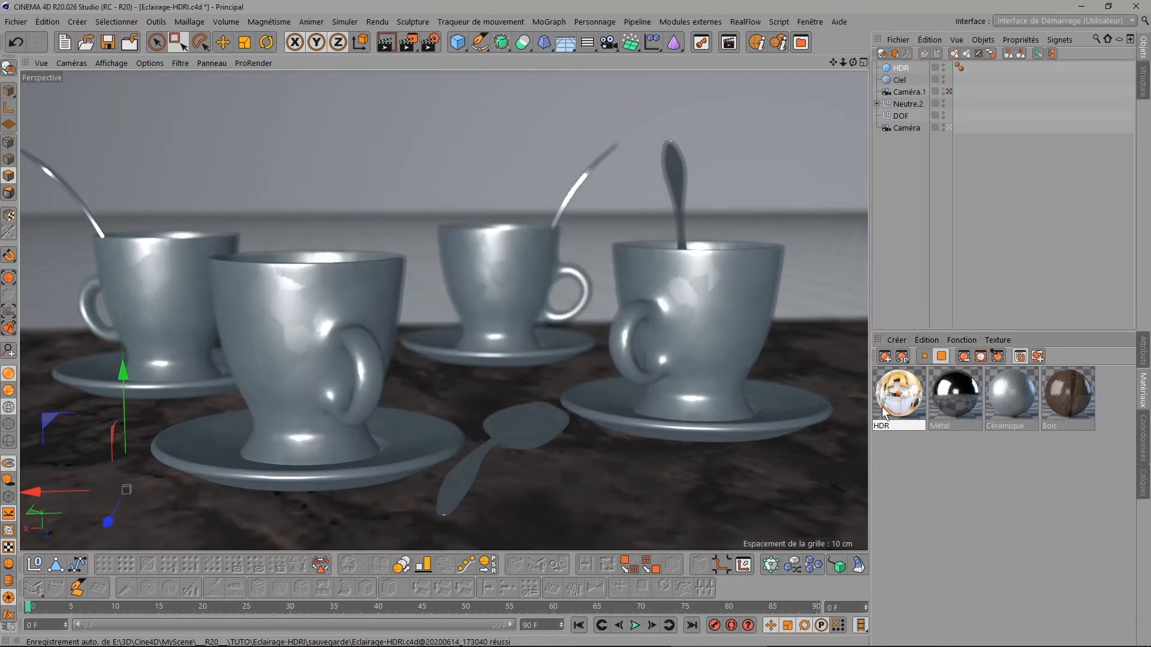
pyautogui.moveTo(897, 402); pyautogui.dragTo(905, 68)
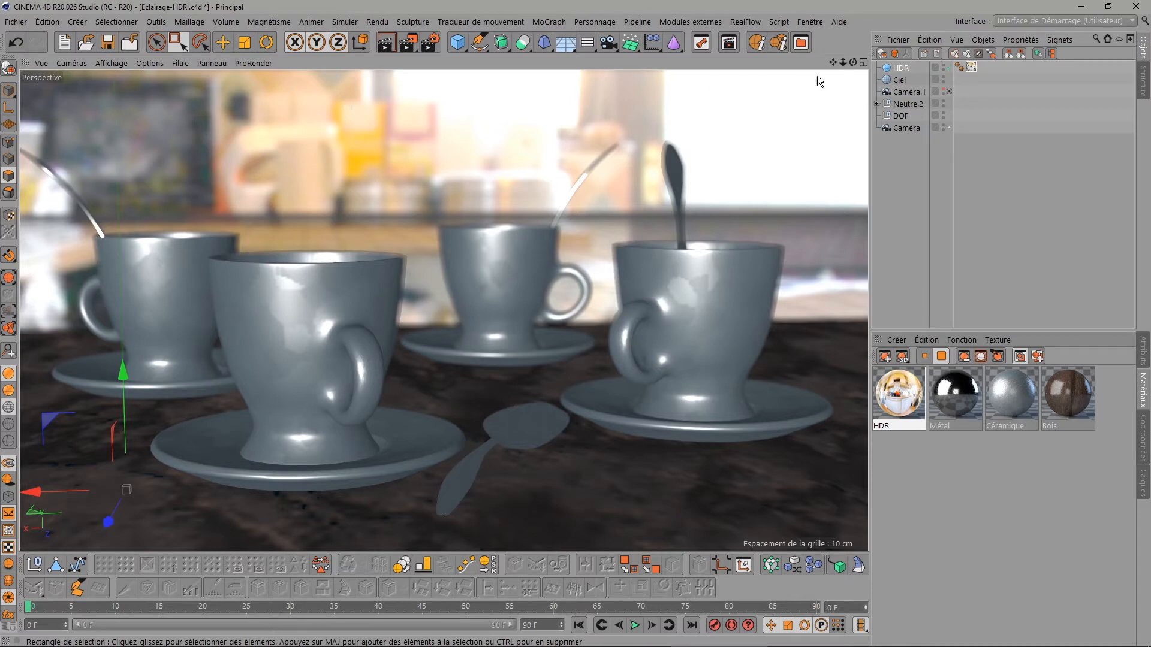
# Give the HDR sphere a Rendu et composition property with Visibilité (caméra) off and hide the sphere in the viewport.
pyautogui.rightClick(897, 68)
pyautogui.moveTo(930, 91)
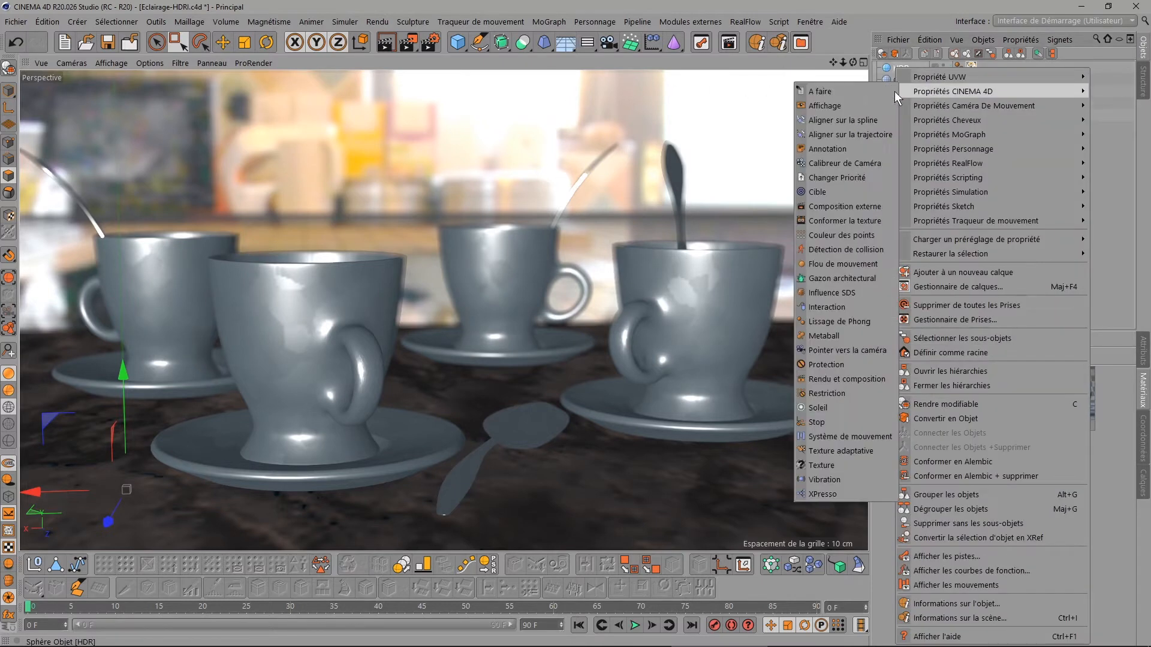
pyautogui.click(839, 378)
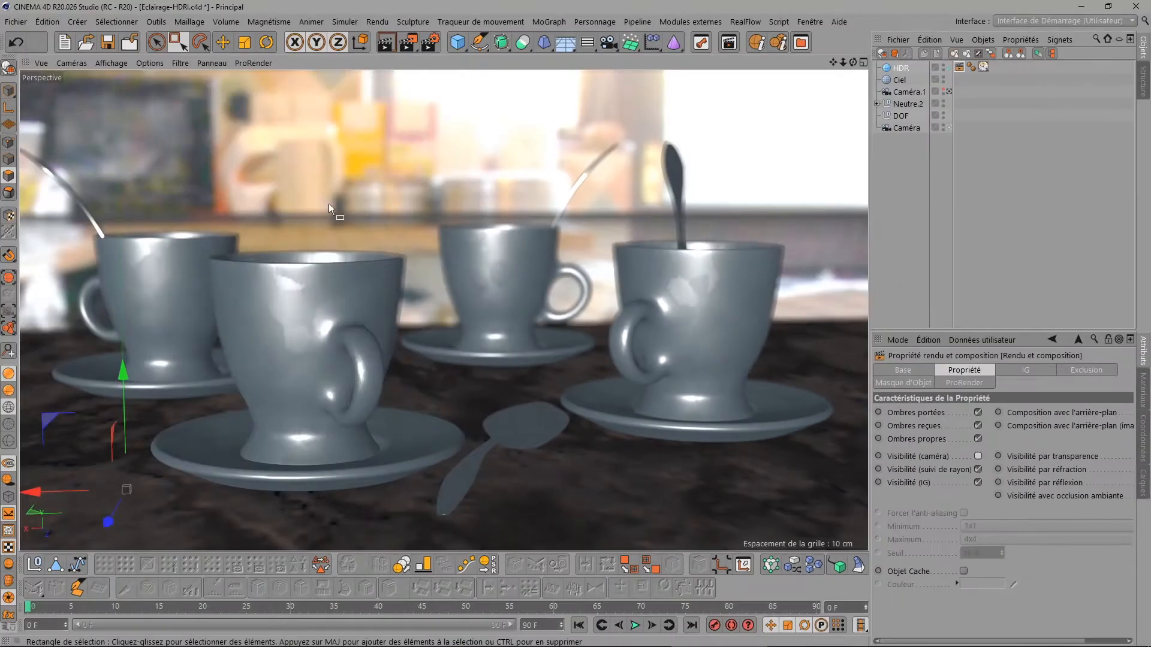
pyautogui.click(943, 66)
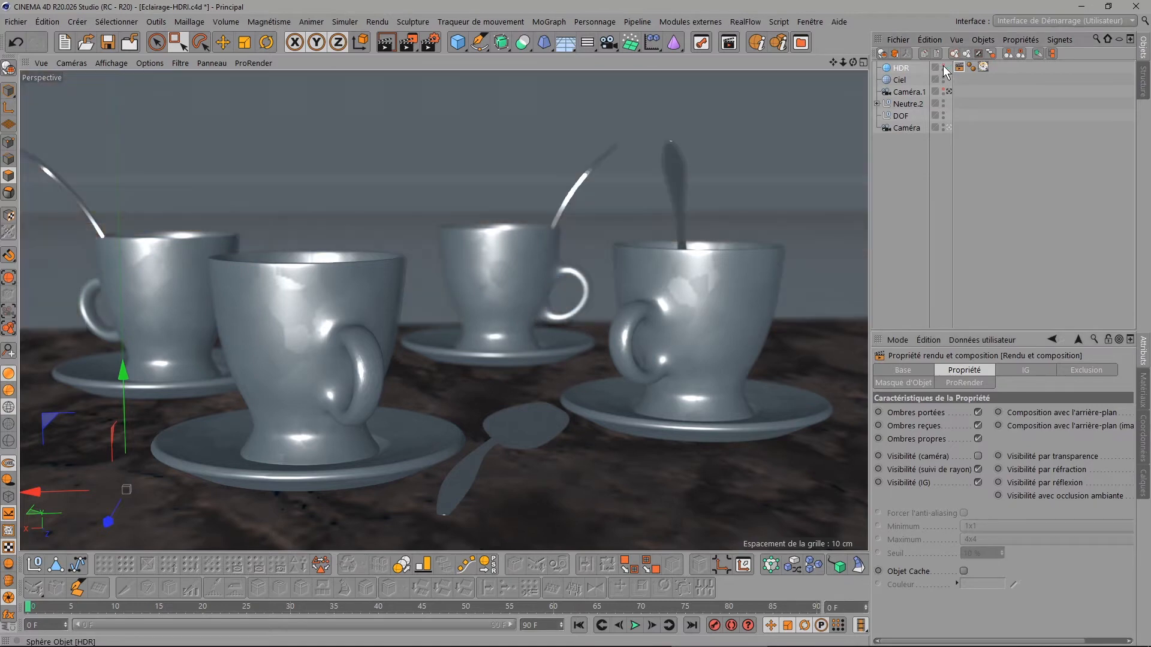
# Duplicate the HDR material and rename one of the two copies as ciel.
pyautogui.click(1143, 388)
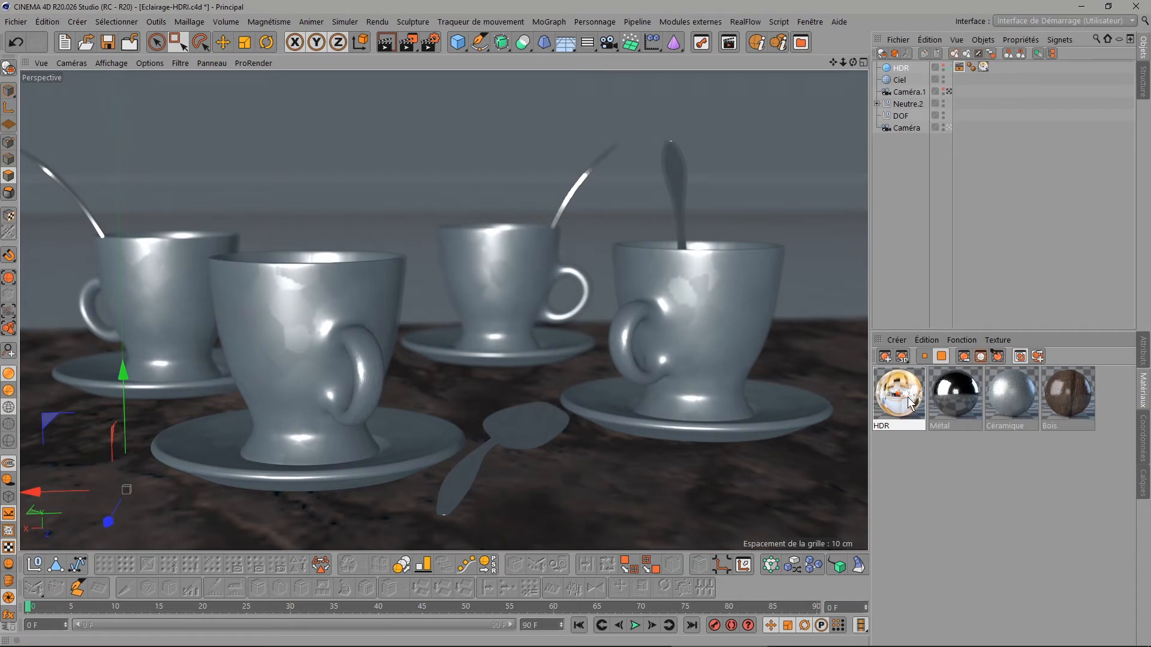
pyautogui.keyDown('ctrl'); pyautogui.moveTo(911, 403); pyautogui.dragTo(965, 427); pyautogui.keyUp('ctrl')
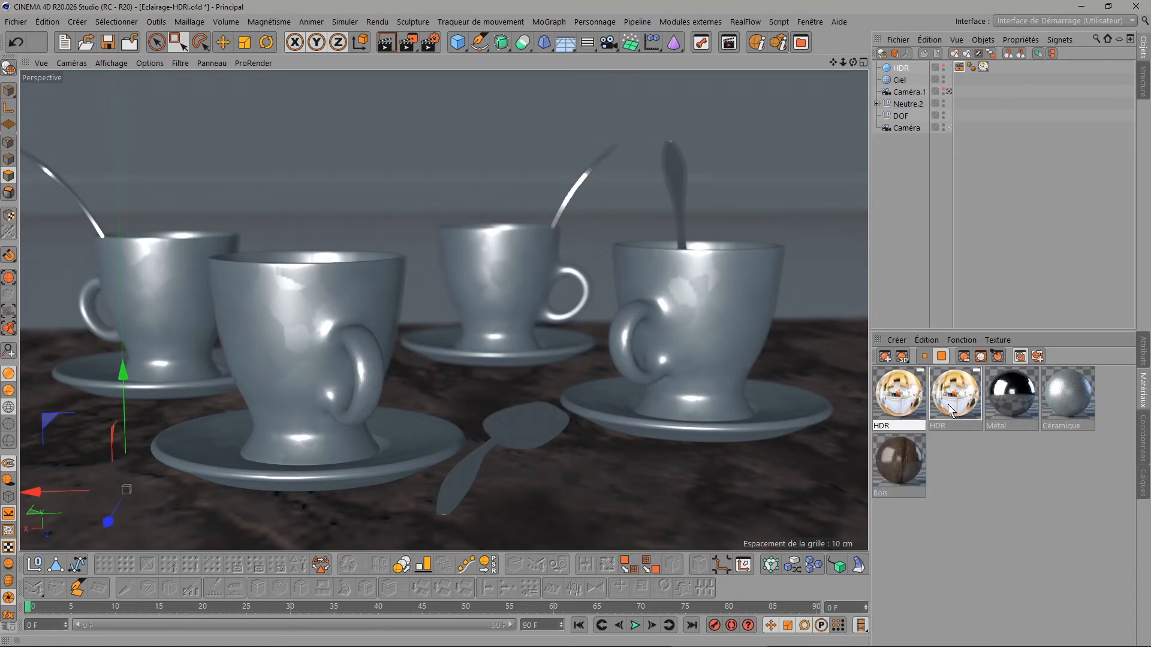
pyautogui.doubleClick(894, 392)
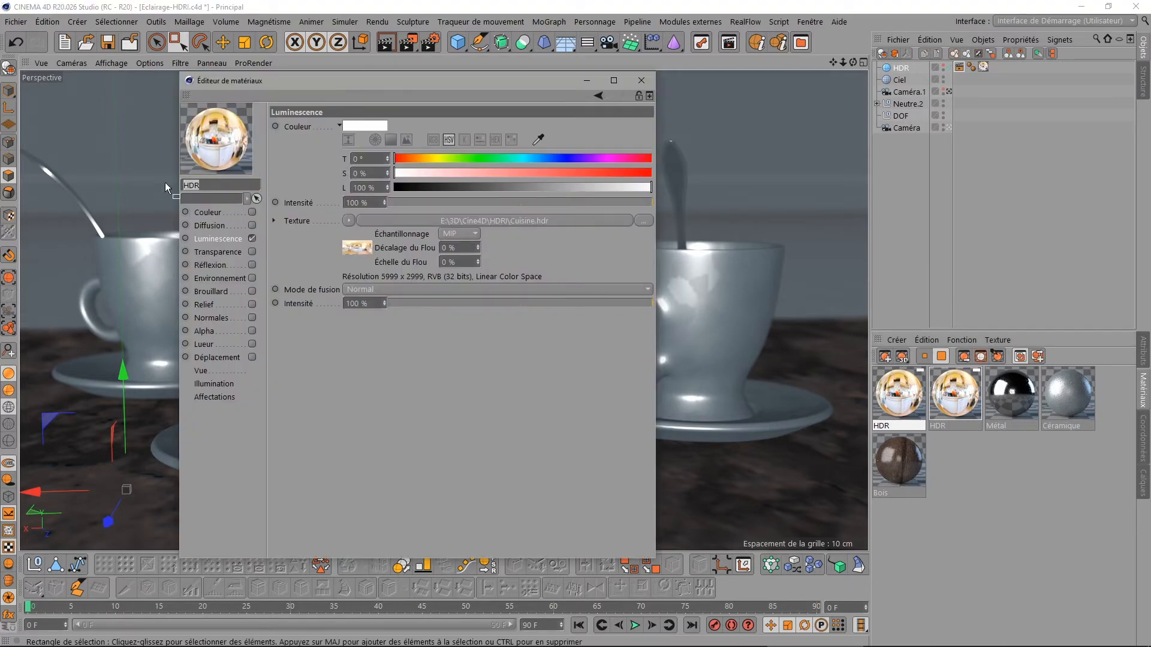
pyautogui.write('ciel')
pyautogui.press('Return')
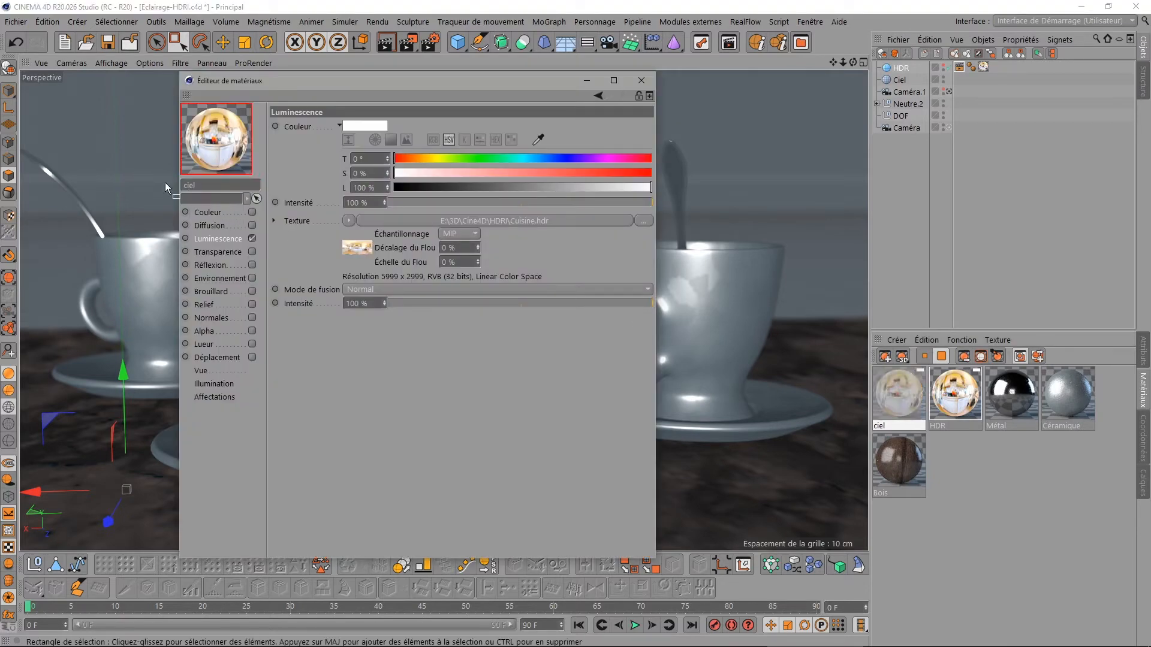
# Set the Exposition of the ciel material's Cuisine.hdr texture to 0 and apply the material to the Ciel object.
pyautogui.click(363, 249)
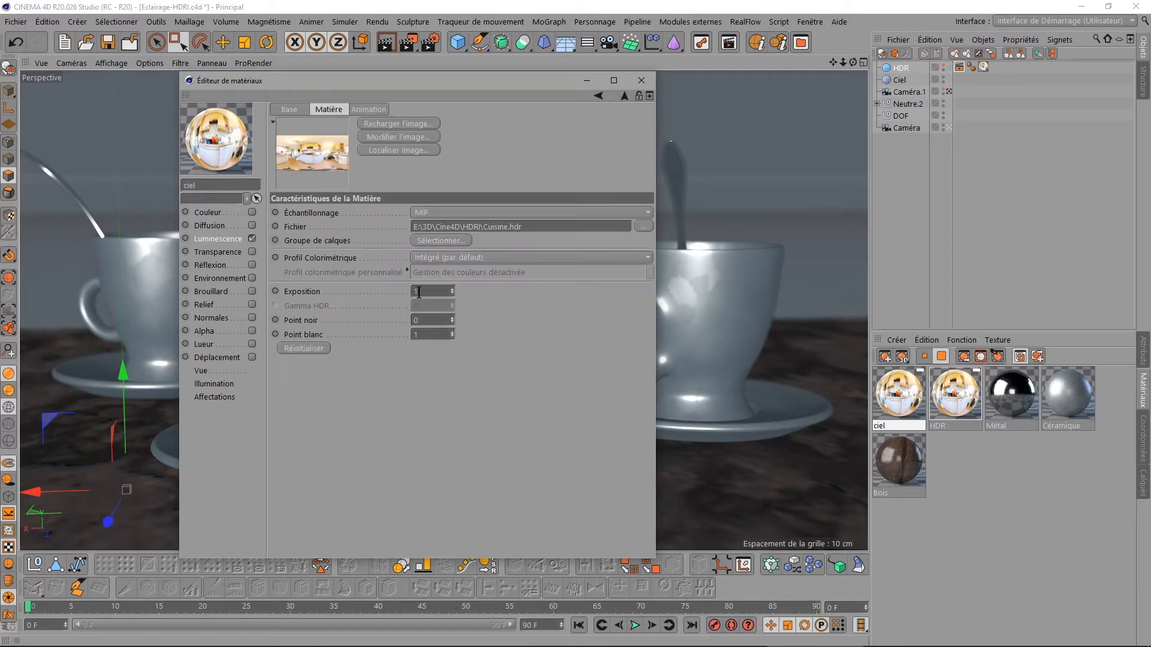
pyautogui.write('0')
pyautogui.press('Return')
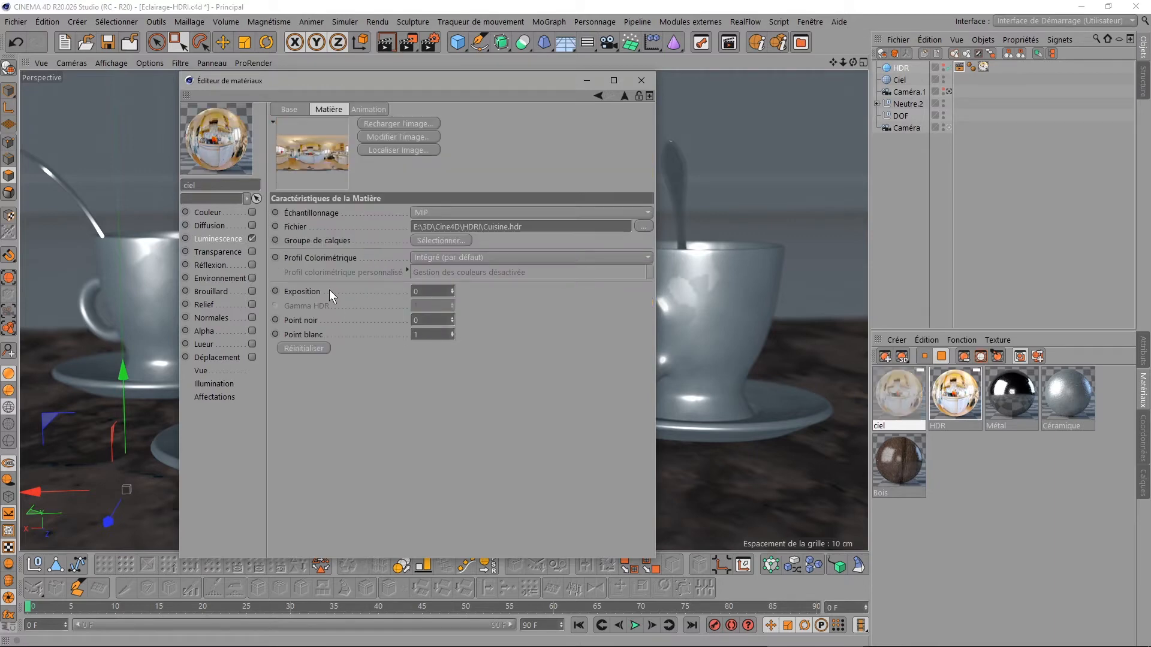
pyautogui.click(646, 79)
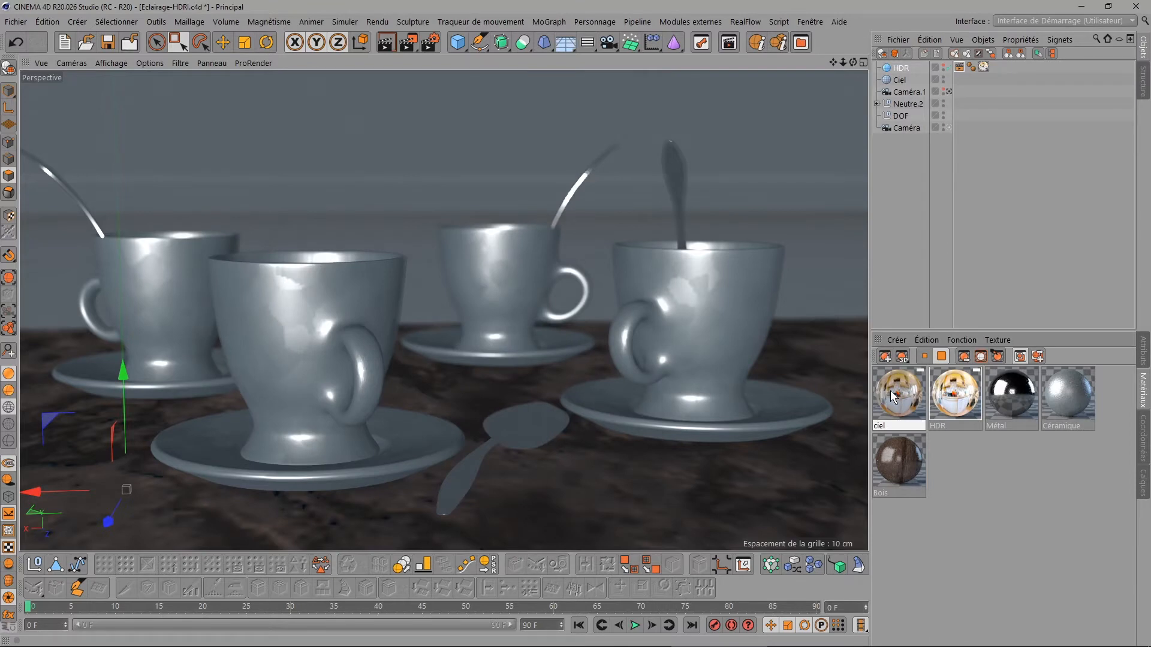
pyautogui.moveTo(890, 390); pyautogui.dragTo(903, 83)
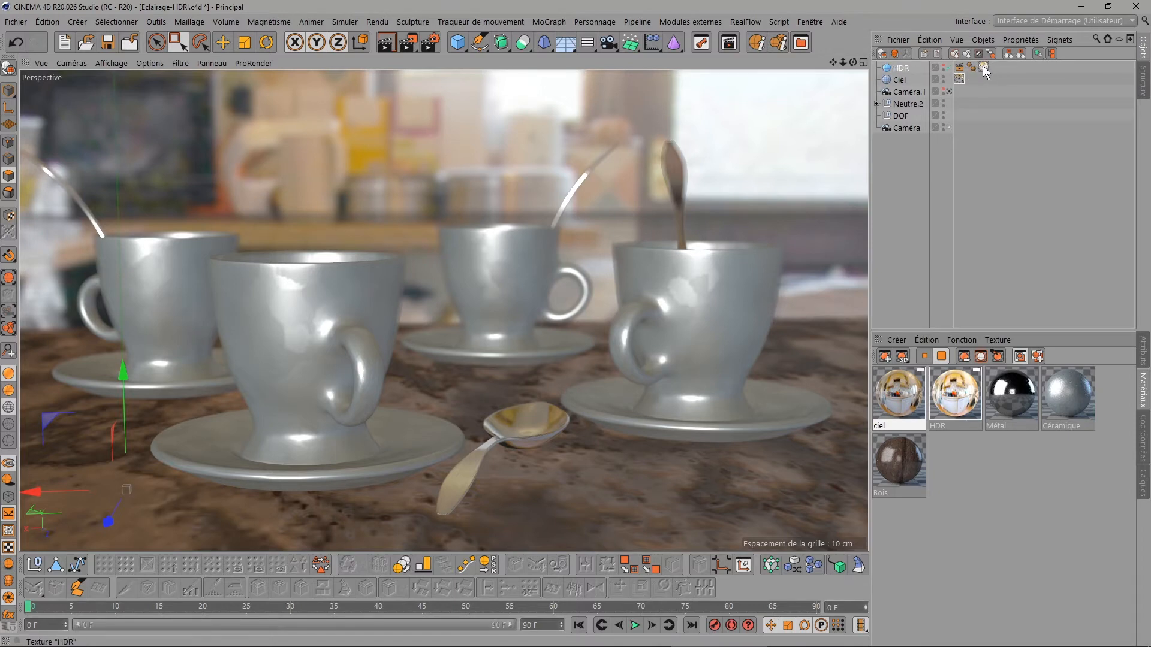
# Render the cup scene in the Visualiseur, compare the new image with both earlier renders in the history, and close the viewer.
pyautogui.click(410, 43)
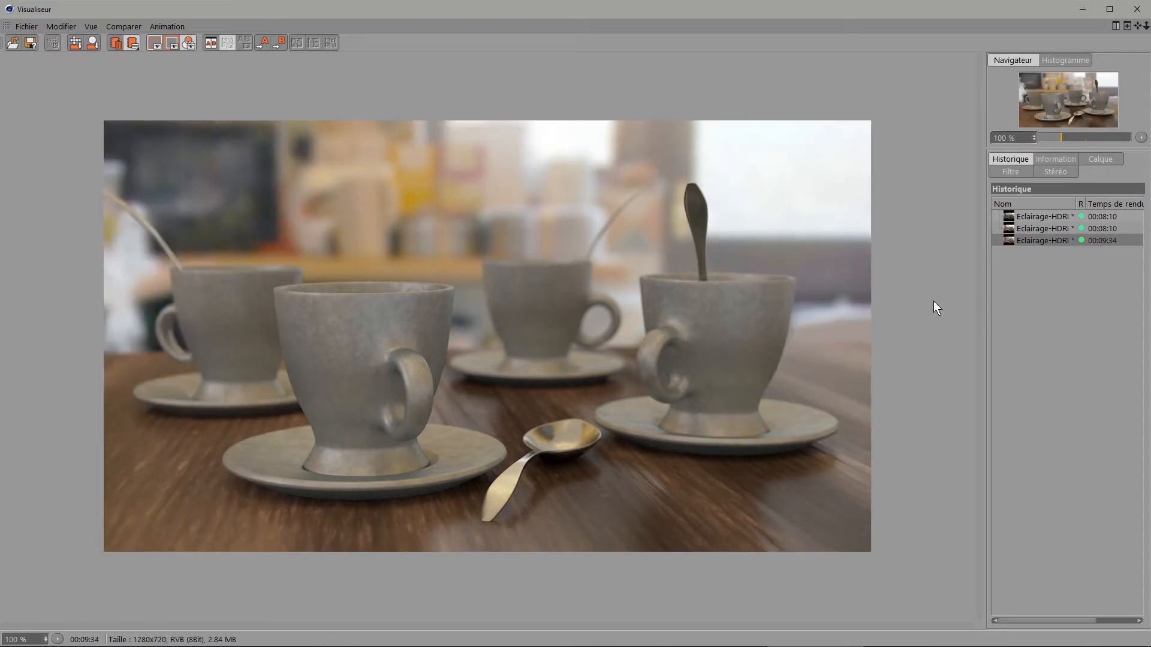
pyautogui.press('Up')
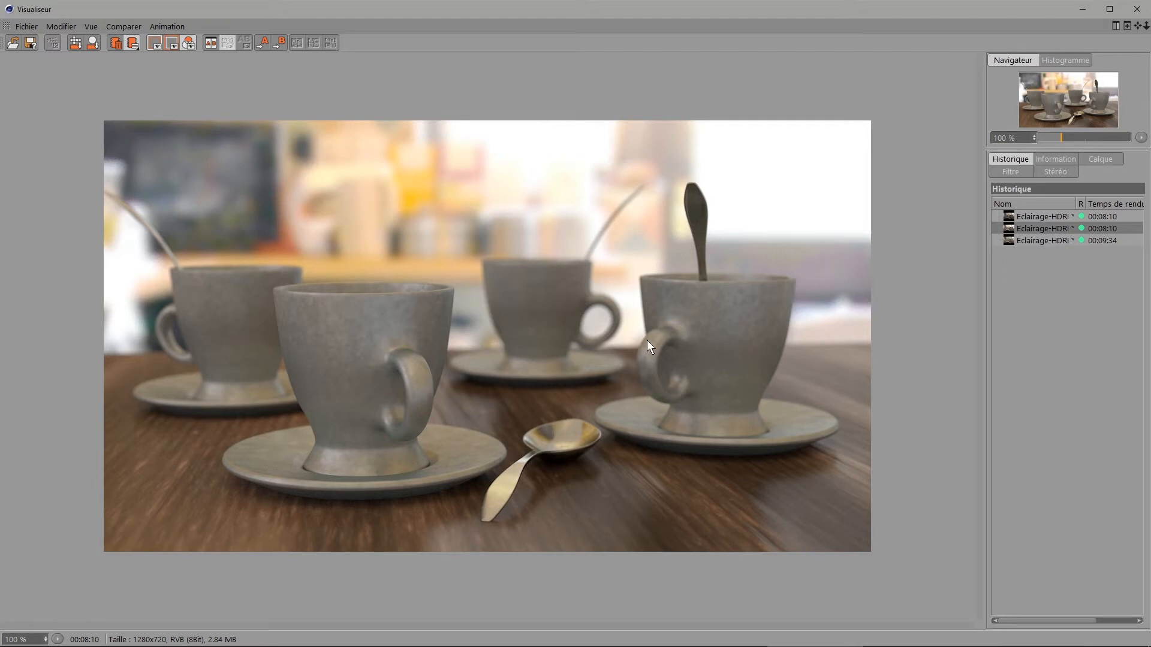
pyautogui.press('Down')
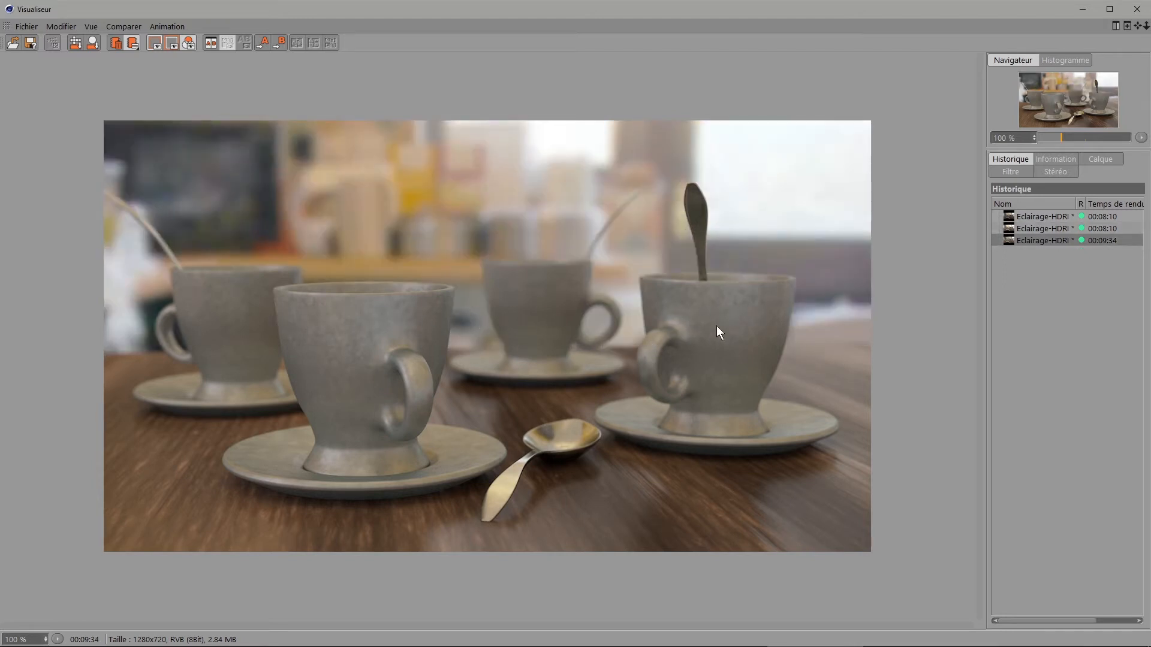
pyautogui.click(1040, 217)
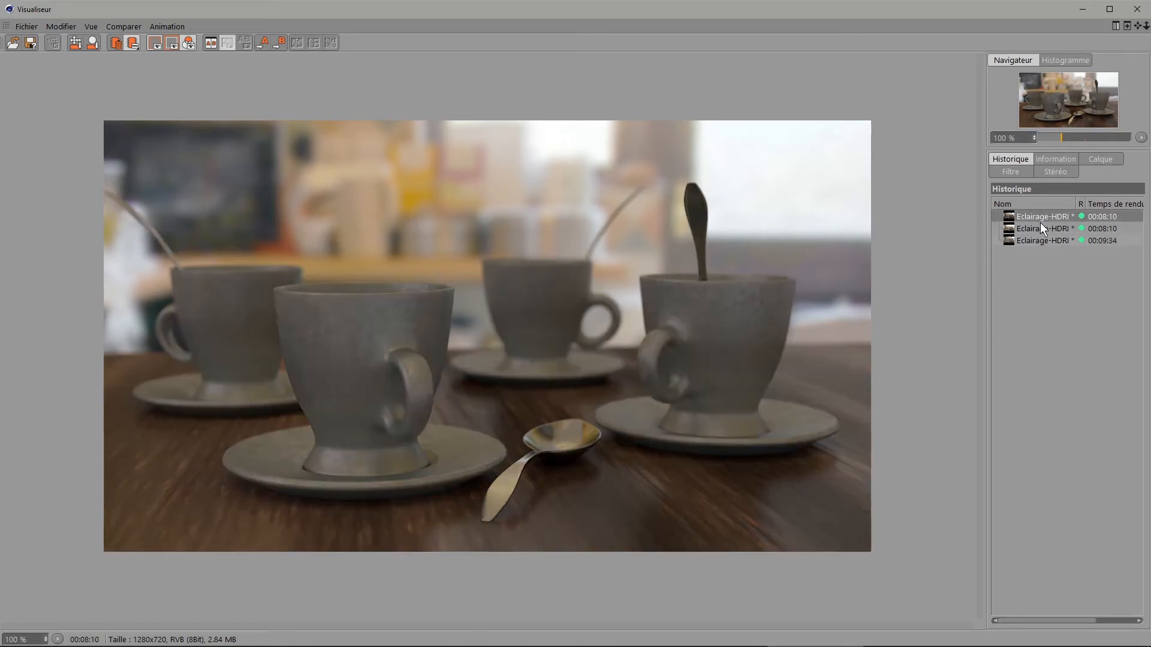
pyautogui.click(1040, 242)
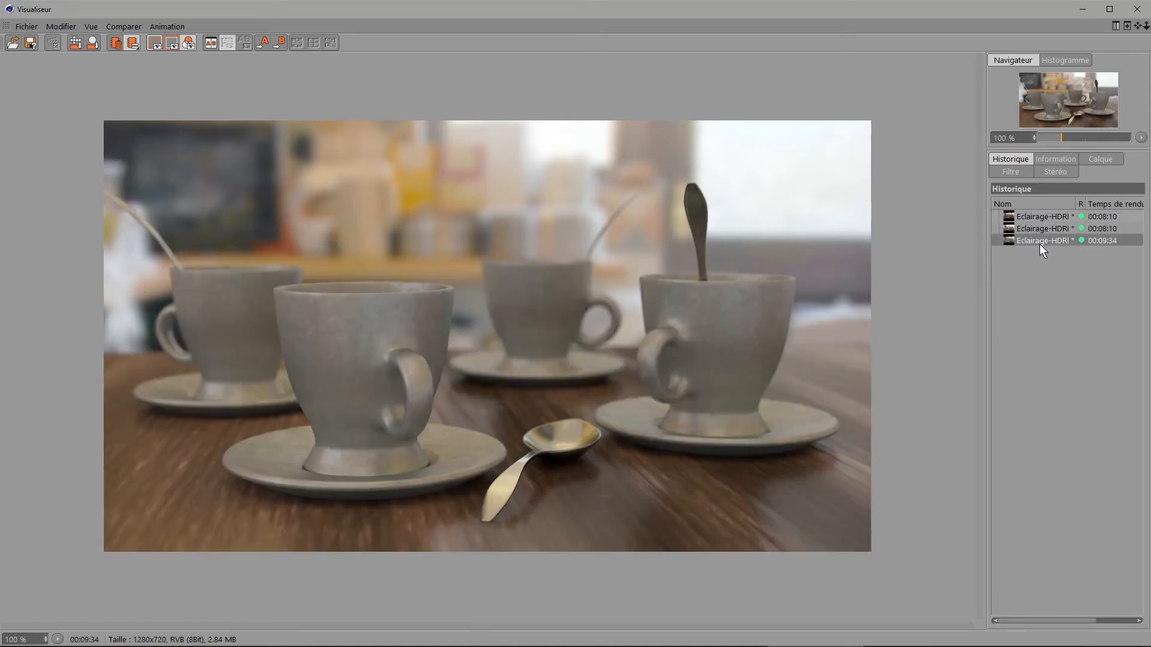
pyautogui.click(1042, 215)
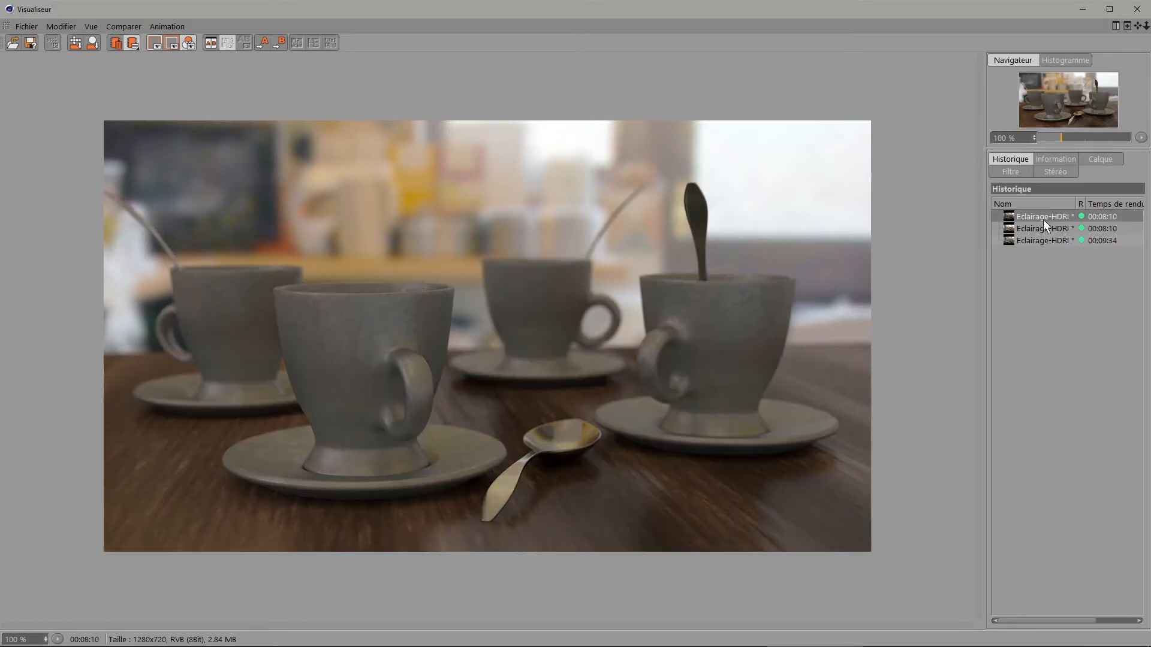
pyautogui.click(1044, 240)
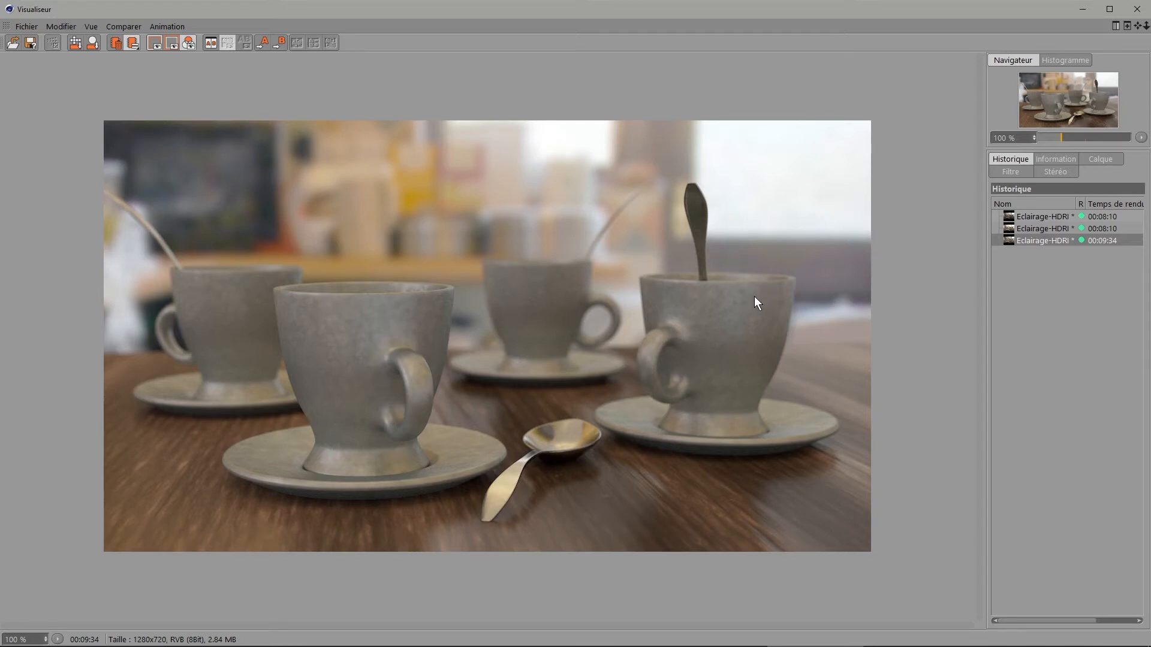
pyautogui.click(1137, 9)
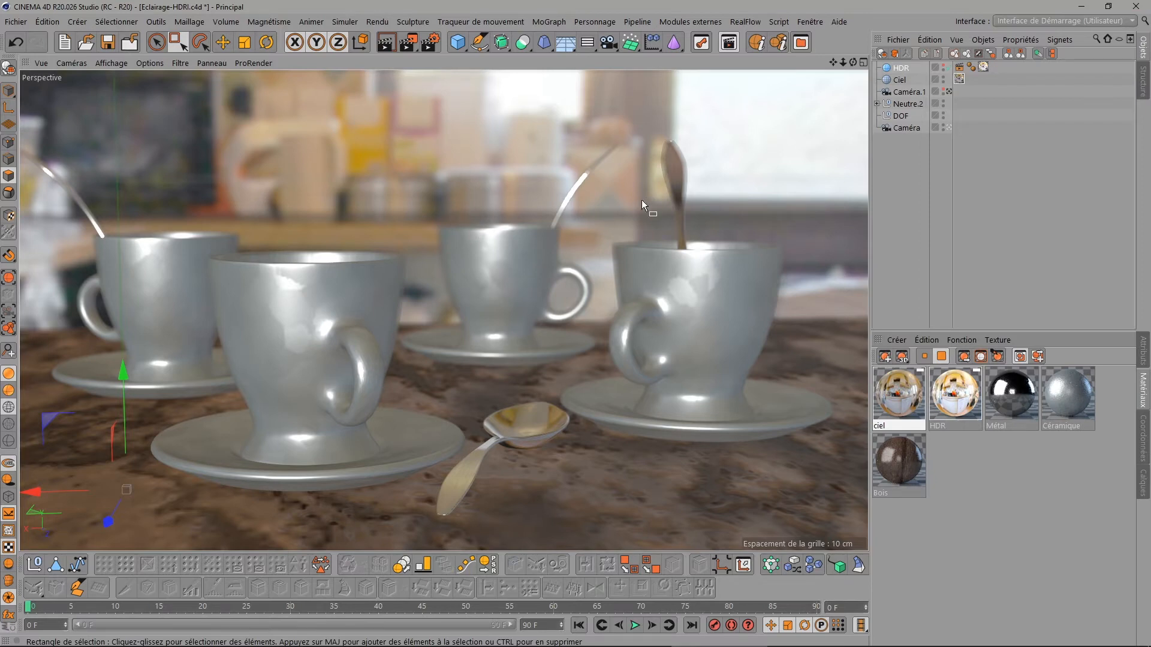
# Add a Neutre object and place the HDR sphere and the Ciel object inside it as children.
pyautogui.click(900, 67)
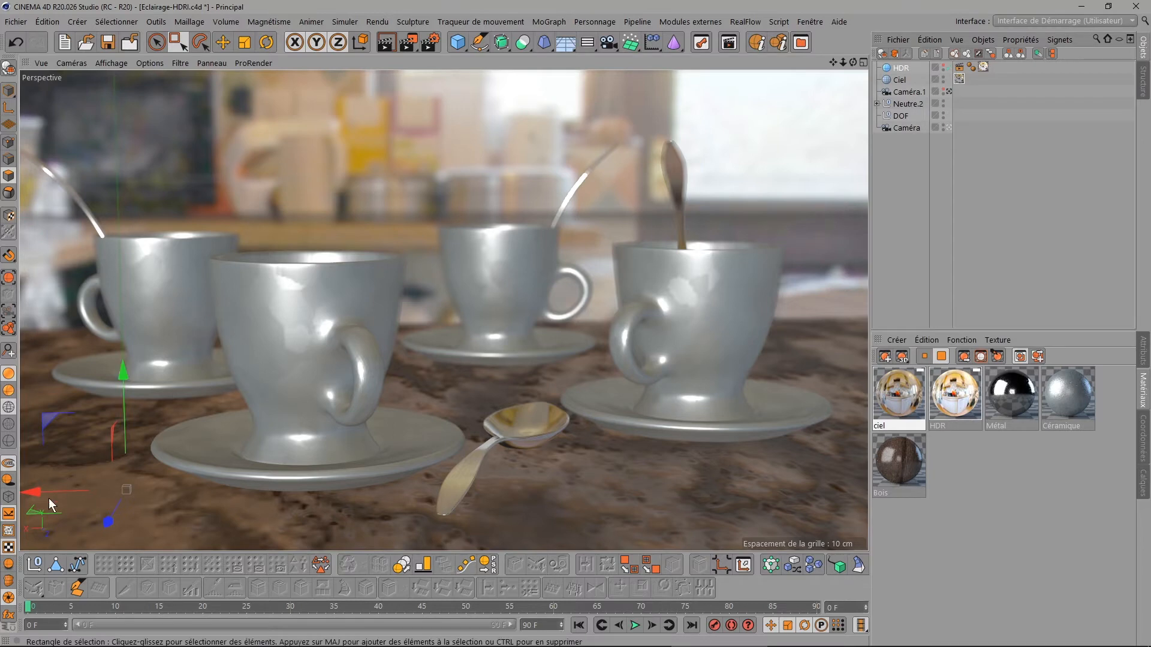
pyautogui.click(34, 563)
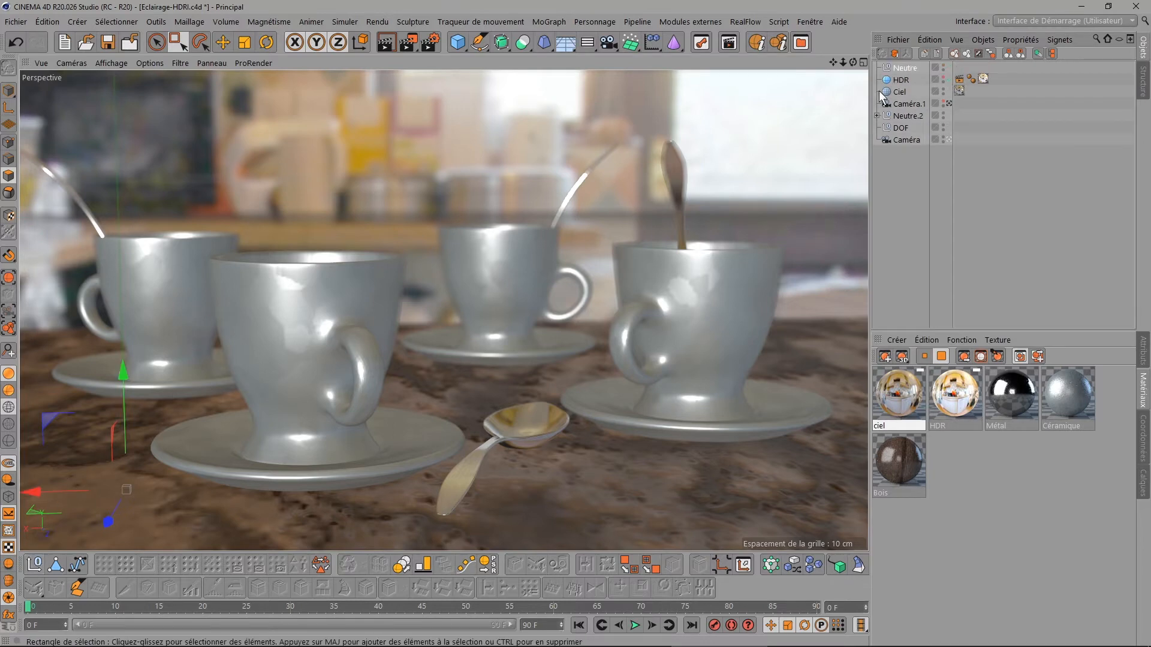
pyautogui.click(902, 80)
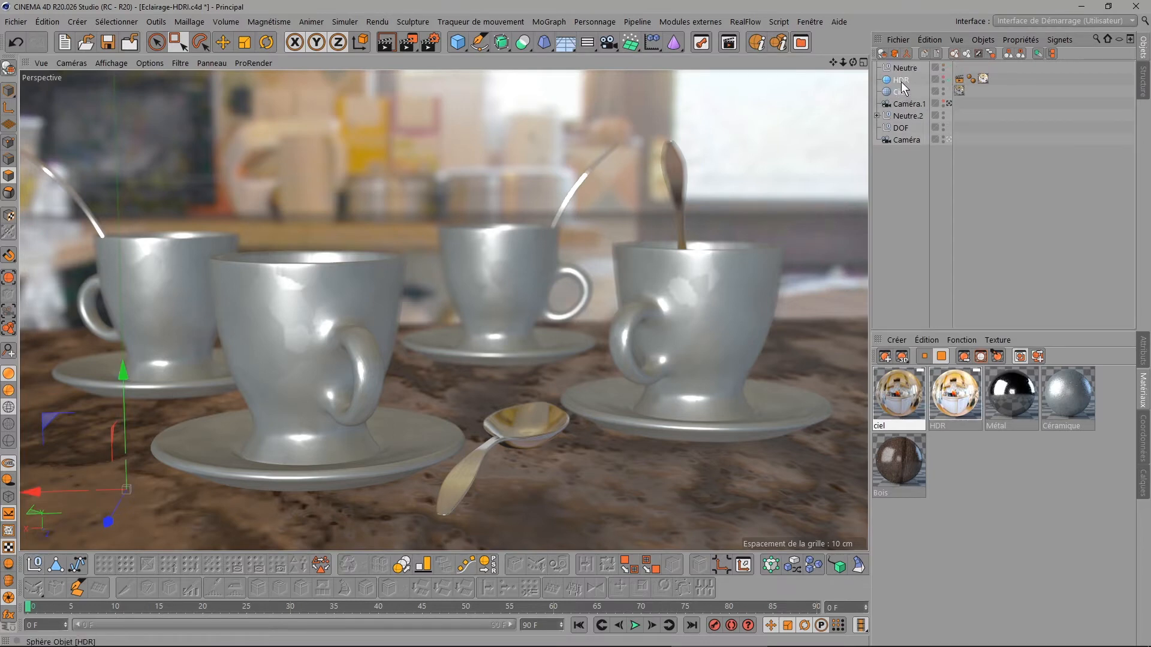
pyautogui.moveTo(902, 84); pyautogui.dragTo(909, 68)
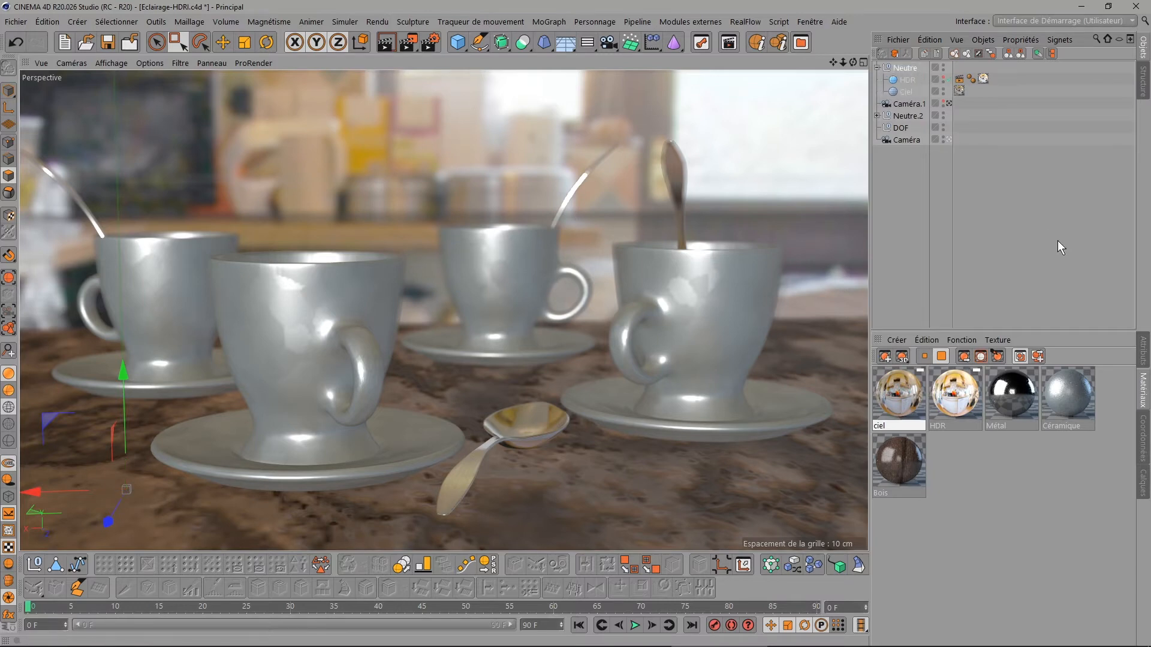
# Set the heading rotation (R.H) of the Neutre parent to 41°.
pyautogui.click(1144, 355)
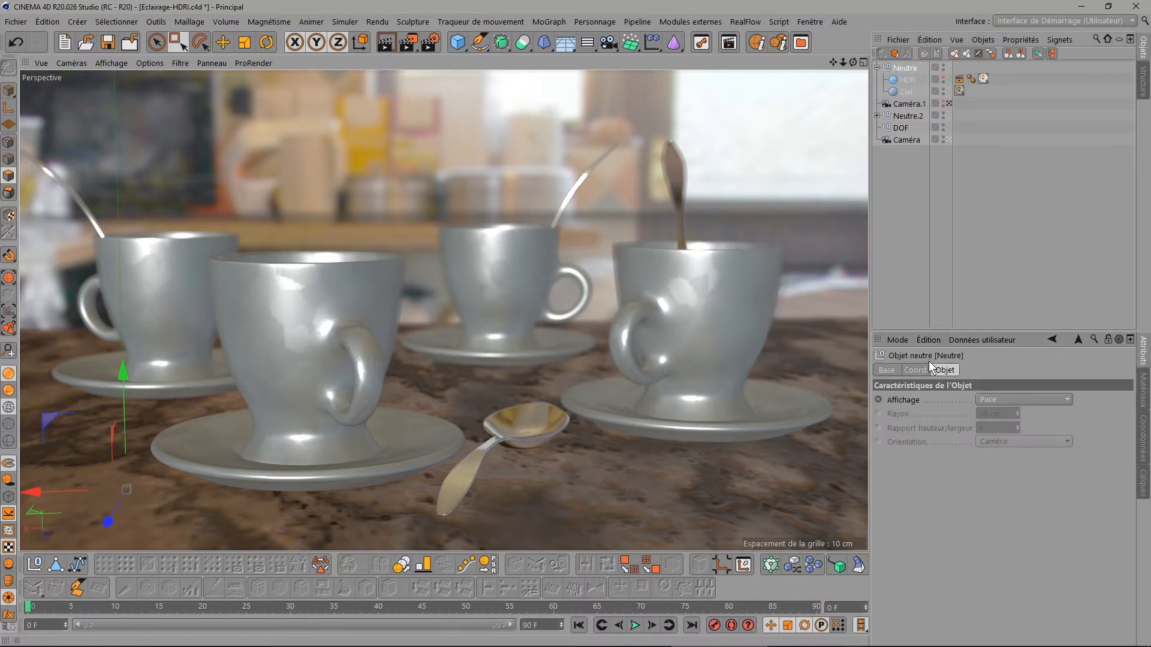
pyautogui.moveTo(1111, 399); pyautogui.dragTo(1108, 369)
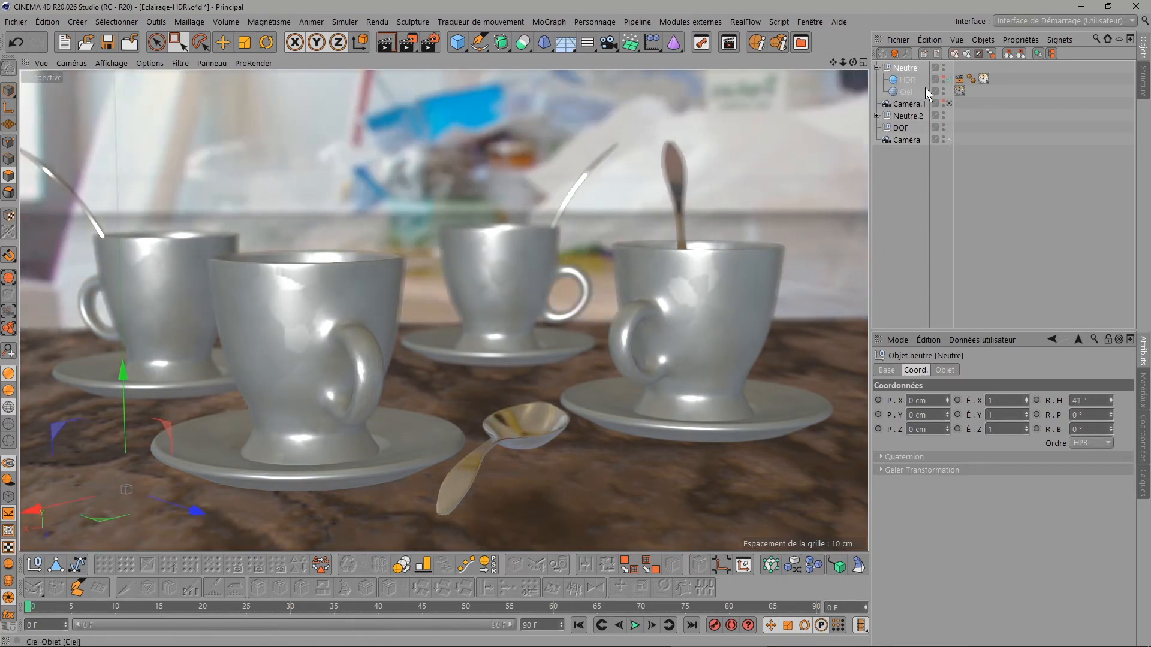
# Examine the coordinates of the Ciel and HDR objects, plus the HDR sphere's render tag visibility options and texture tag coordinates.
pyautogui.click(908, 90)
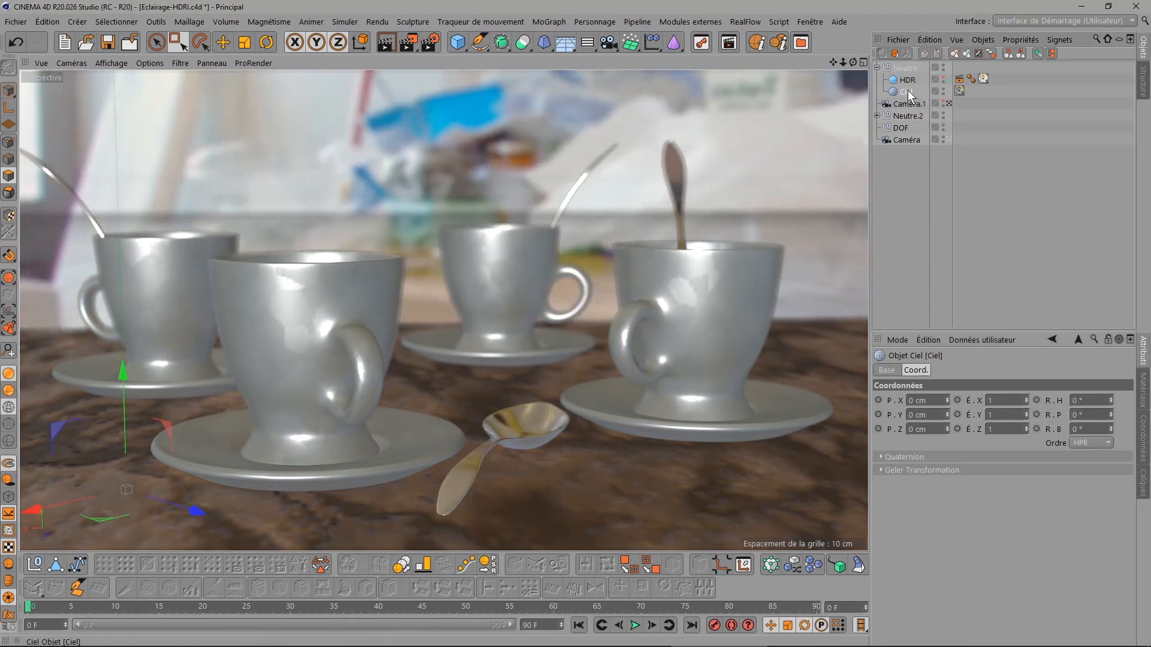
pyautogui.click(908, 82)
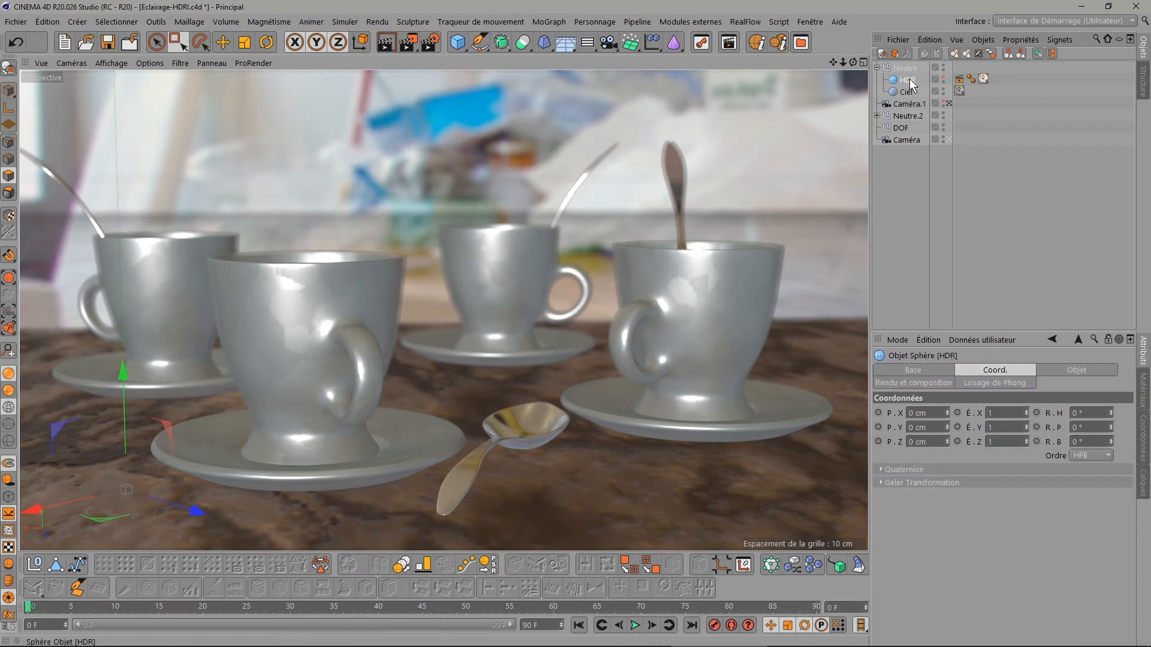
pyautogui.click(958, 79)
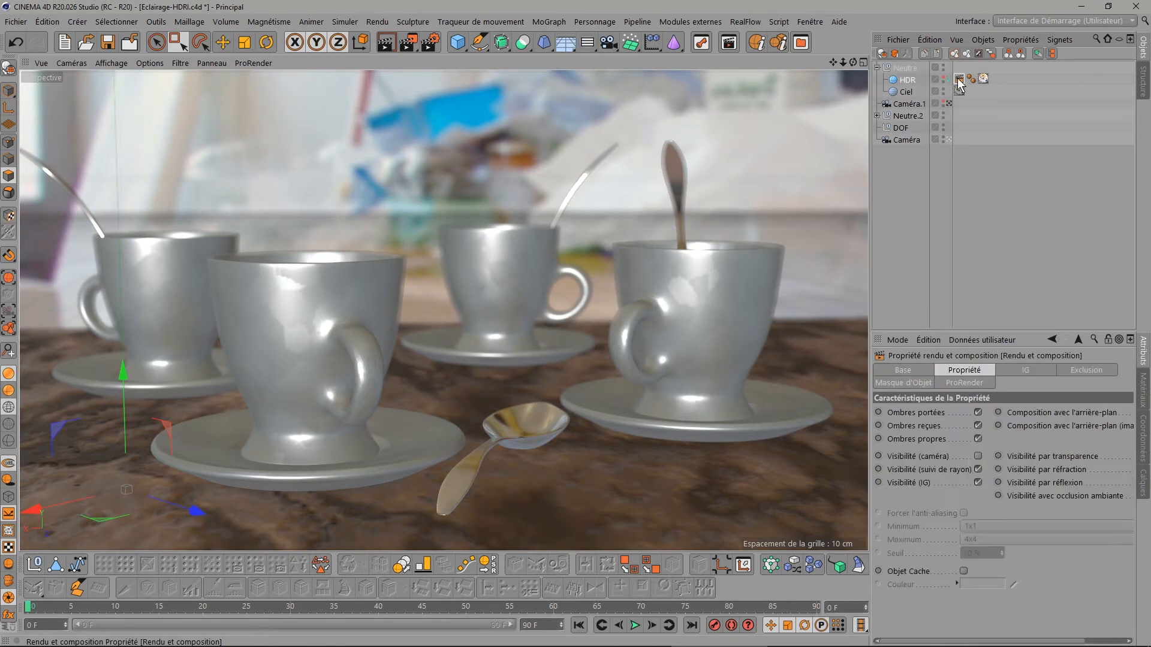
pyautogui.keyDown('ctrl'); pyautogui.moveTo(959, 84); pyautogui.dragTo(959, 91); pyautogui.keyUp('ctrl')
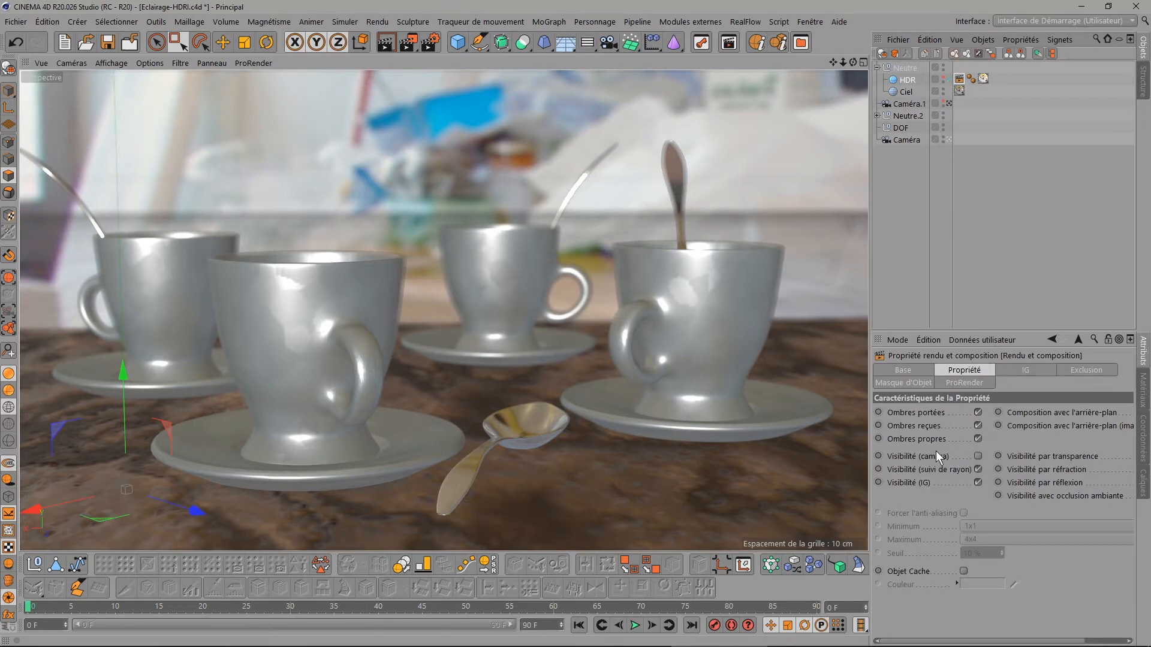
pyautogui.click(983, 78)
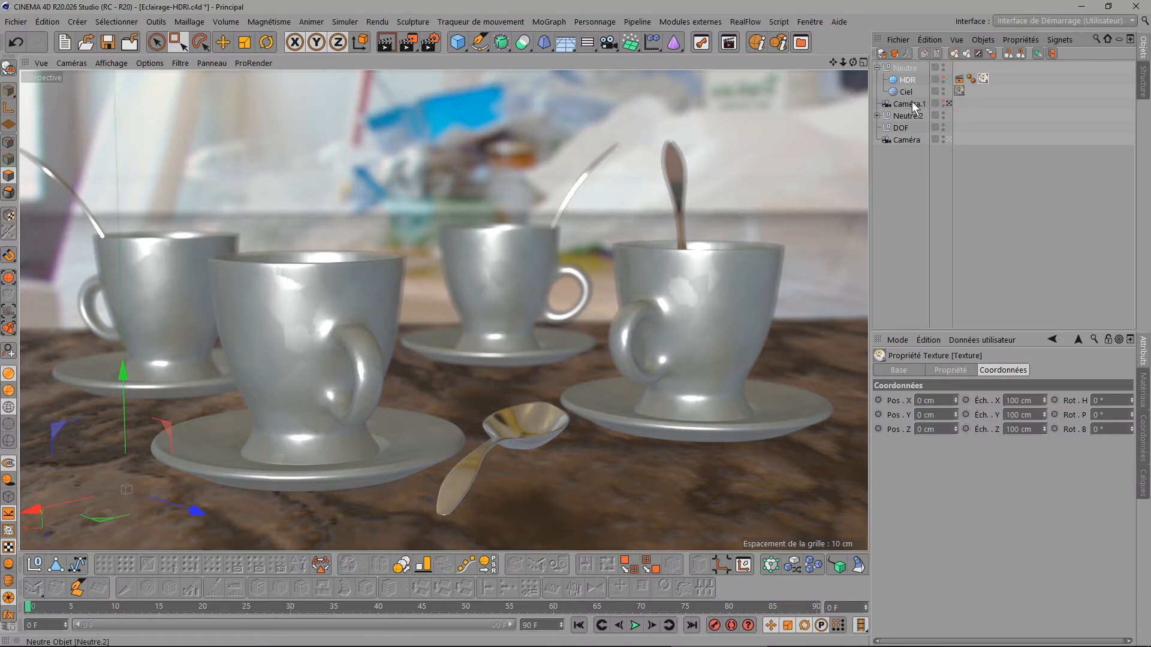
# Set the heading rotation (R.H) of the Neutre parent to 137° and deselect it.
pyautogui.click(905, 68)
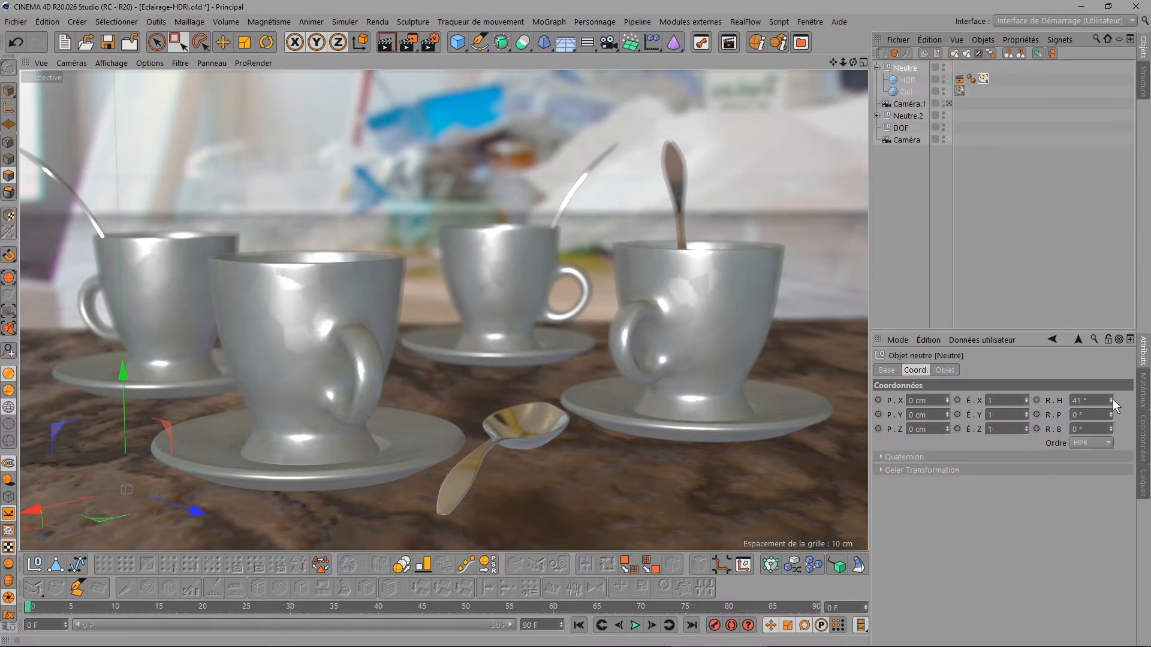
pyautogui.moveTo(1112, 399); pyautogui.dragTo(1144, 399)
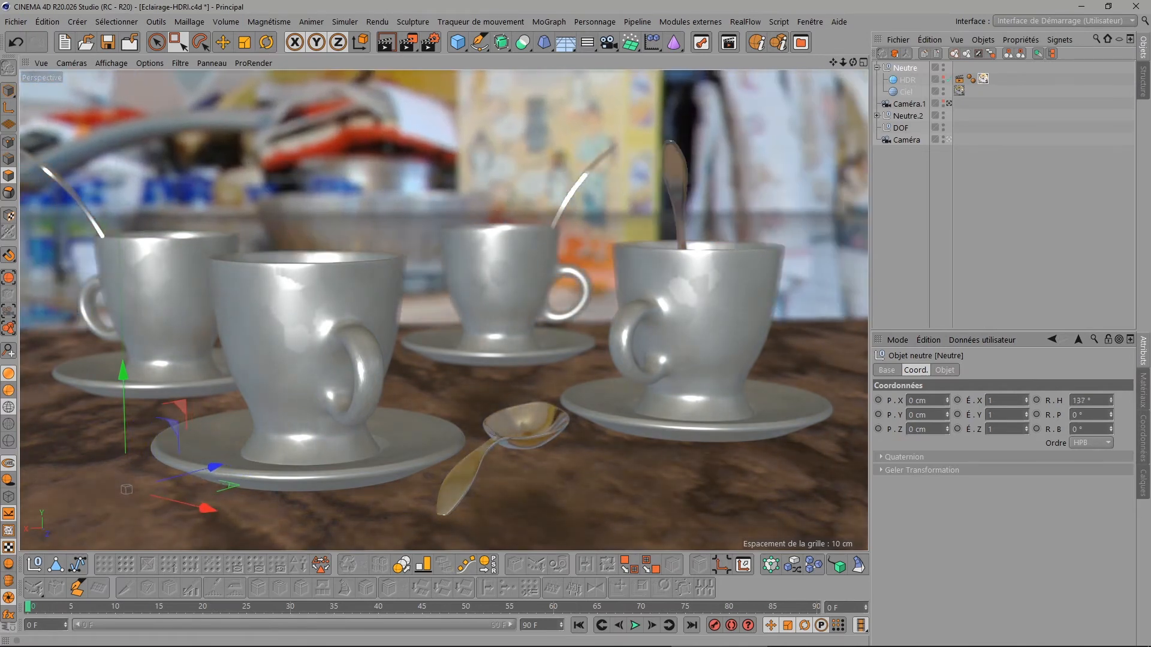
pyautogui.click(910, 187)
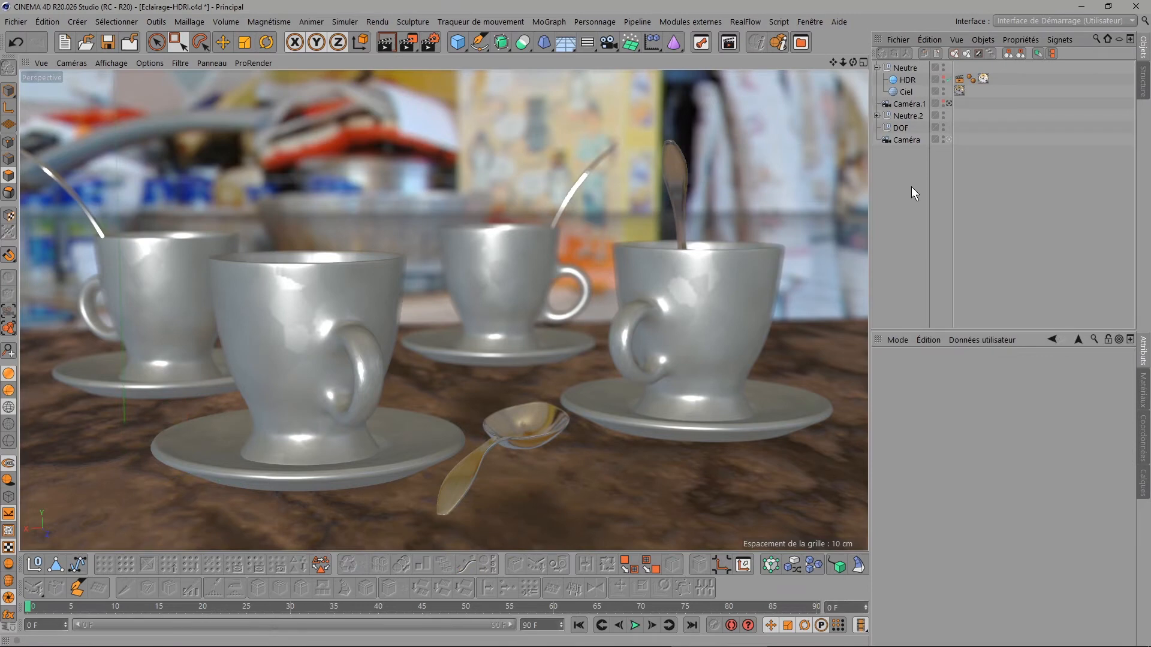
# Duplicate the Neutre.2 group containing the cups, spoons and table, and hide the original group.
pyautogui.click(876, 115)
pyautogui.click(904, 117)
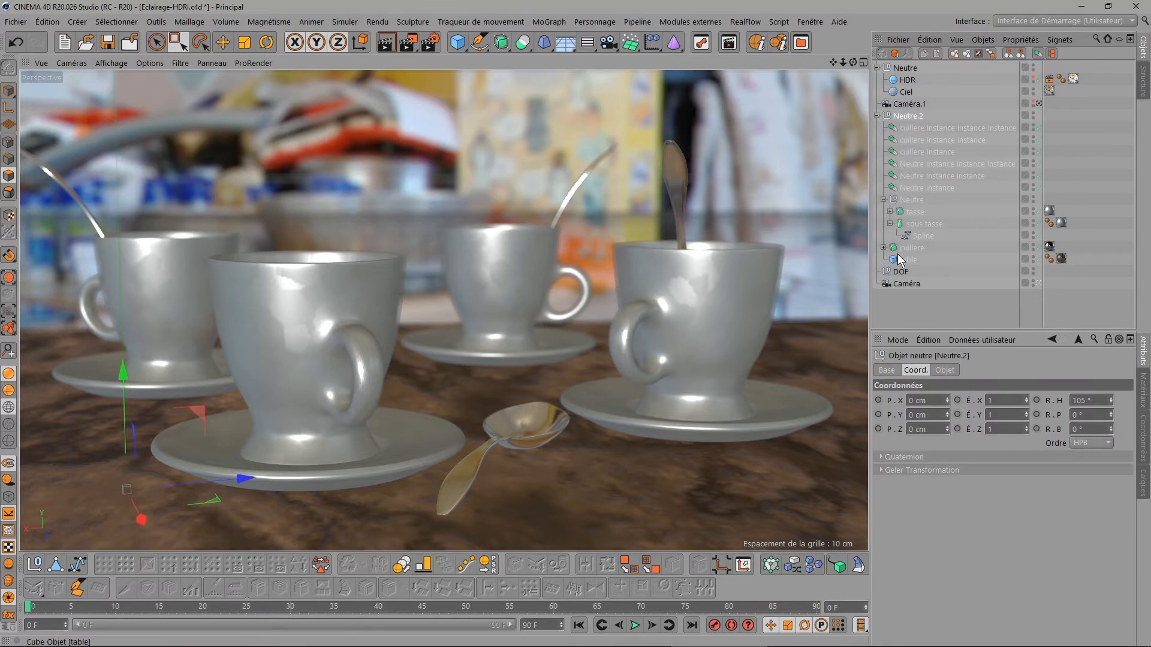
pyautogui.click(878, 116)
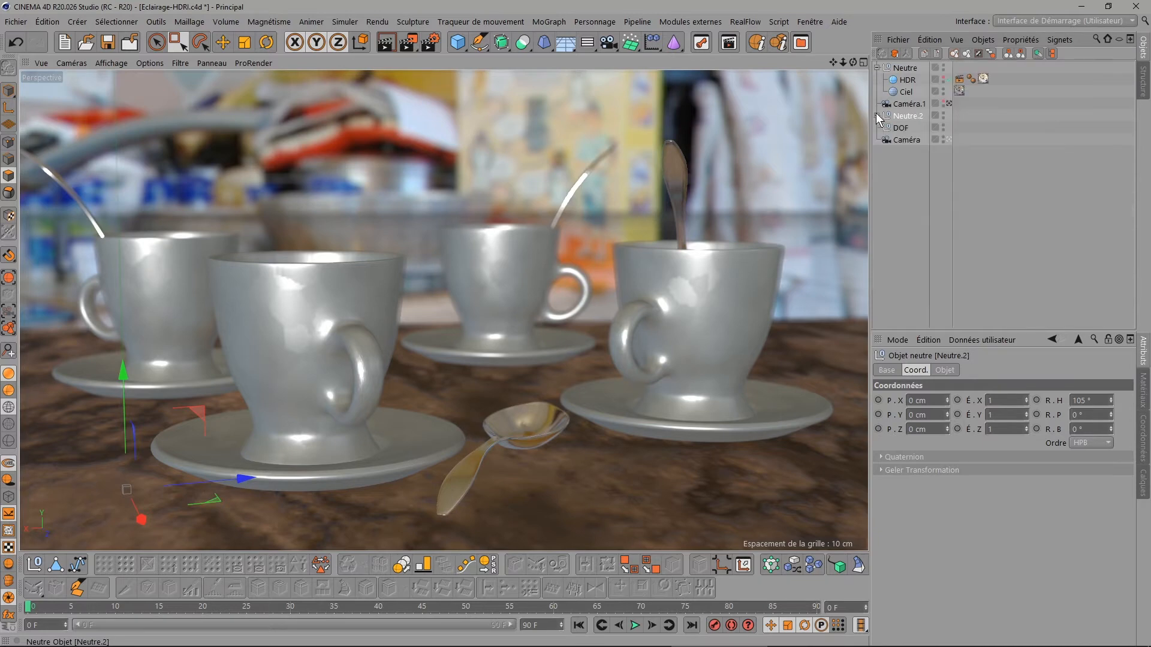
pyautogui.keyDown('ctrl'); pyautogui.moveTo(904, 114); pyautogui.dragTo(904, 111); pyautogui.keyUp('ctrl')
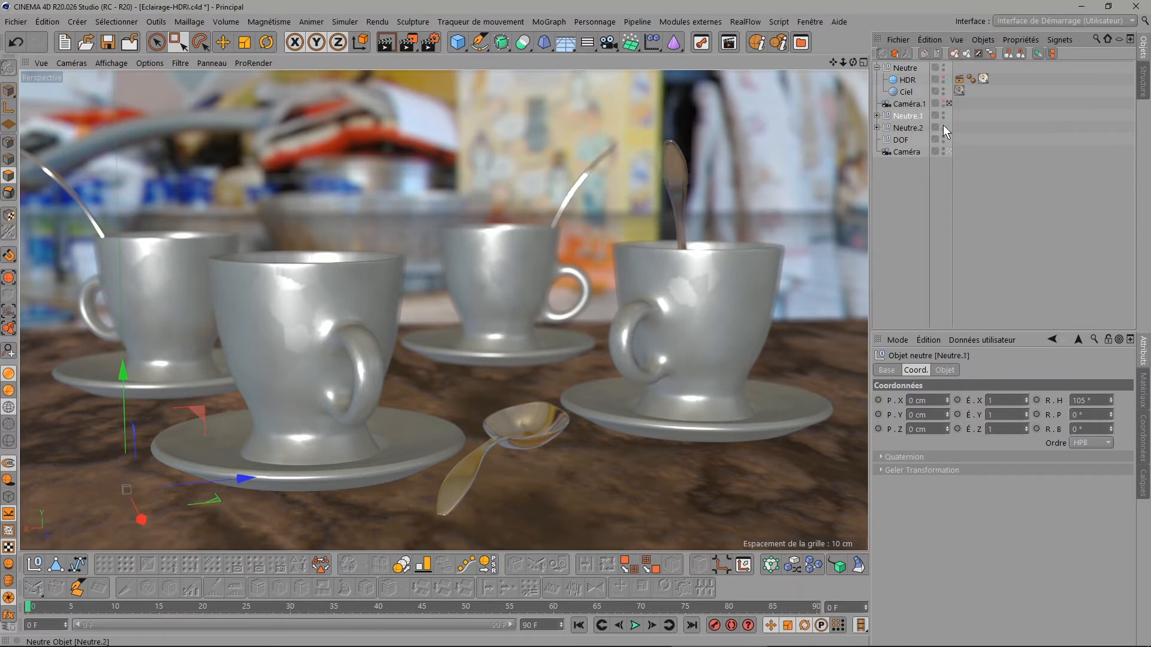
# Delete the texture tags from tasse, sous tasse, cuillere and table inside the duplicated Neutre.1 group.
pyautogui.click(877, 116)
pyautogui.click(1081, 218)
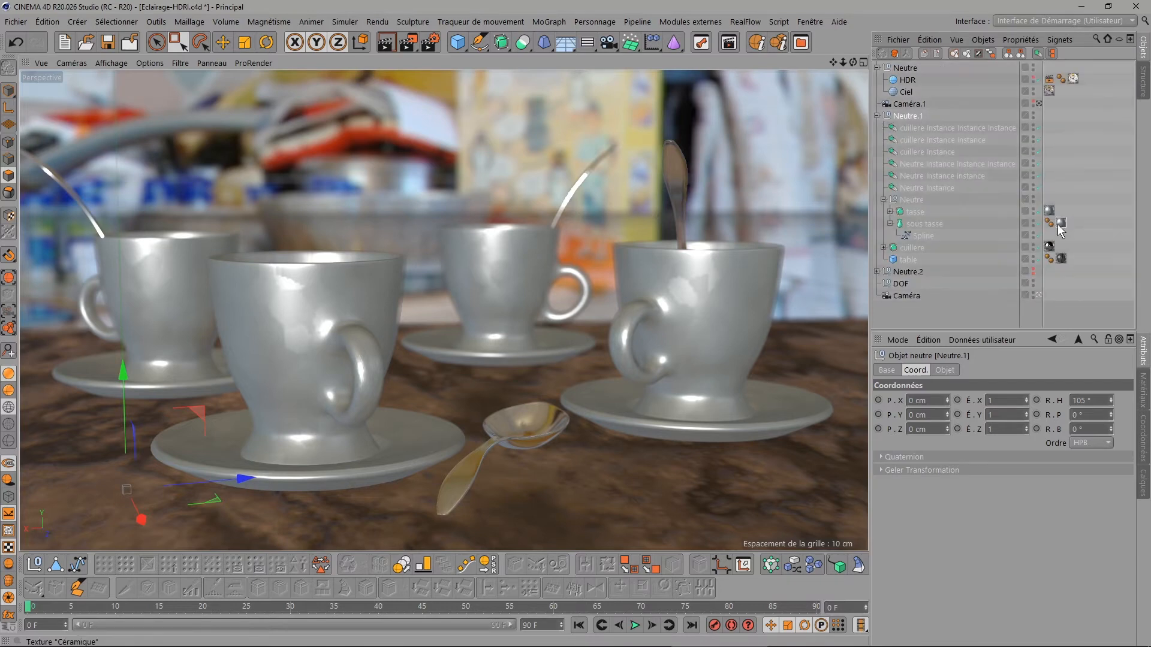
pyautogui.click(1060, 223)
pyautogui.keyDown('ctrl'); pyautogui.click(1049, 210); pyautogui.keyUp('ctrl')
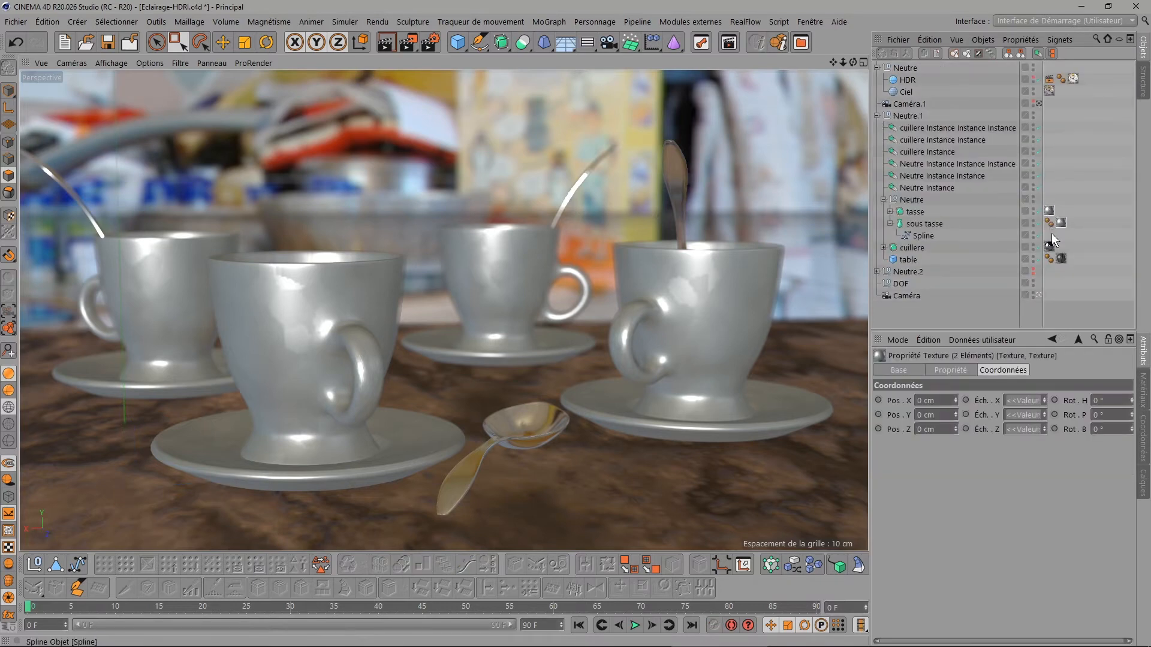
pyautogui.keyDown('ctrl'); pyautogui.click(1061, 258); pyautogui.keyUp('ctrl')
pyautogui.press('Delete')
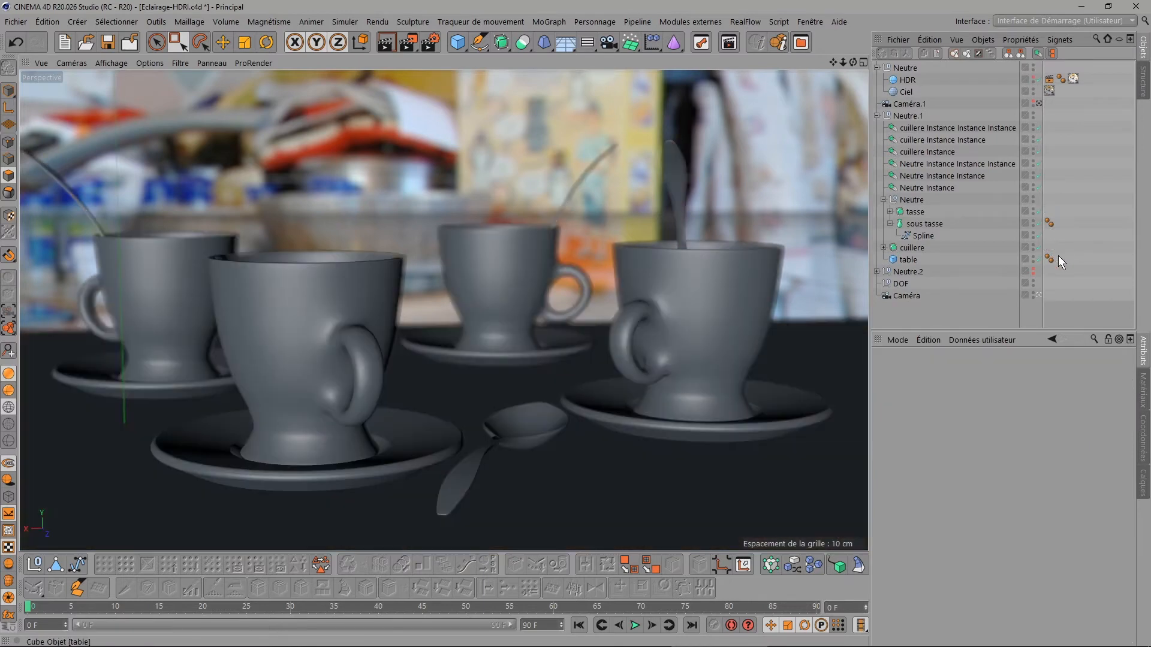
pyautogui.click(876, 116)
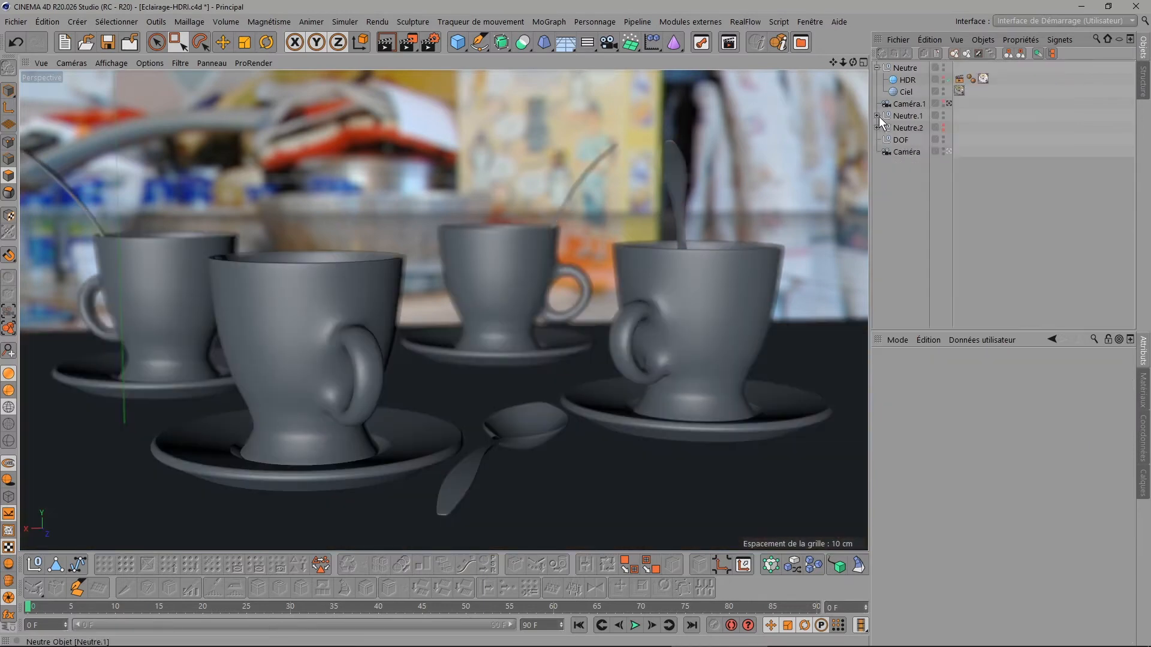
# Create a new material, disable its Couleur channel and remove the default specular layer from its Réflexion channel.
pyautogui.click(1143, 391)
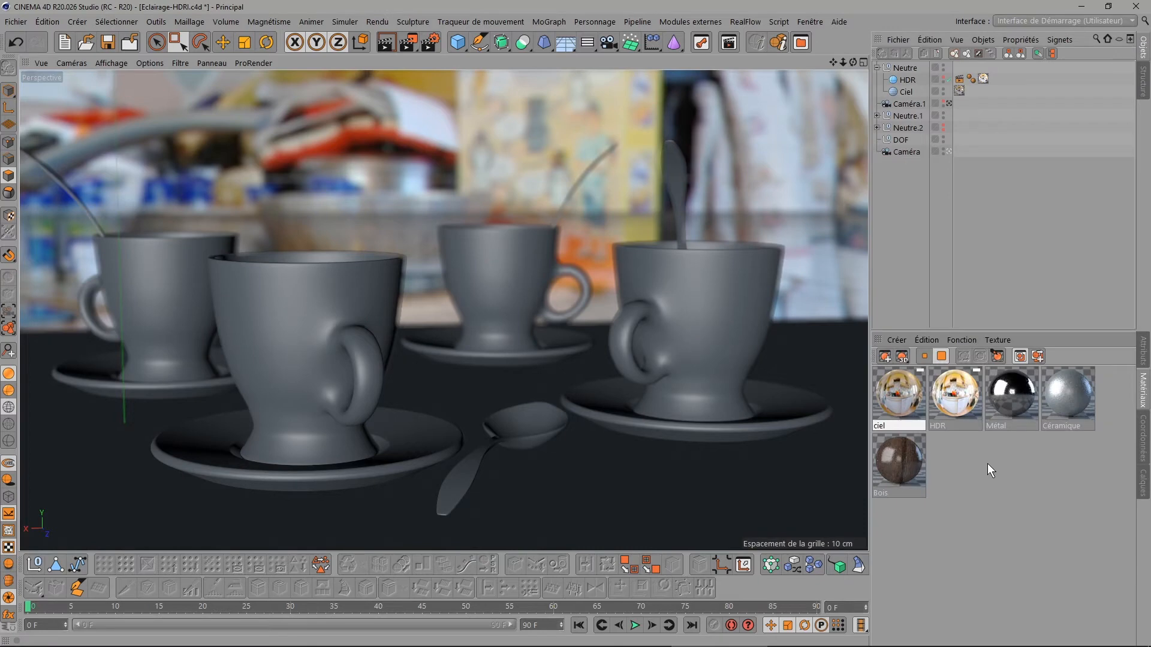
pyautogui.doubleClick(902, 404)
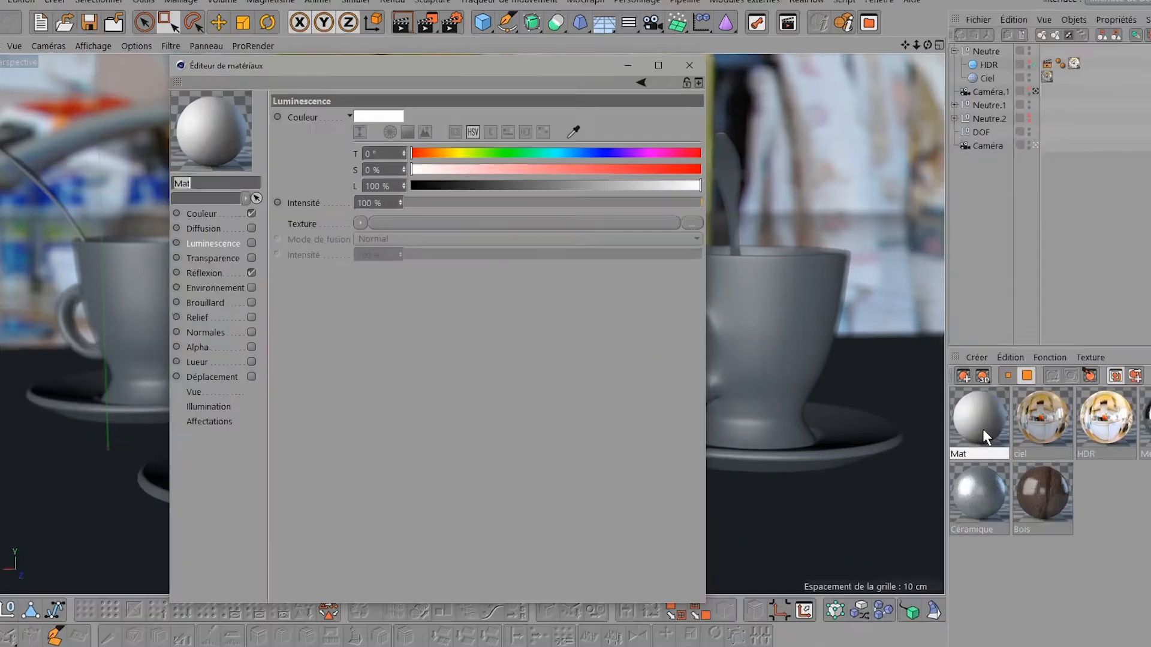
pyautogui.click(246, 223)
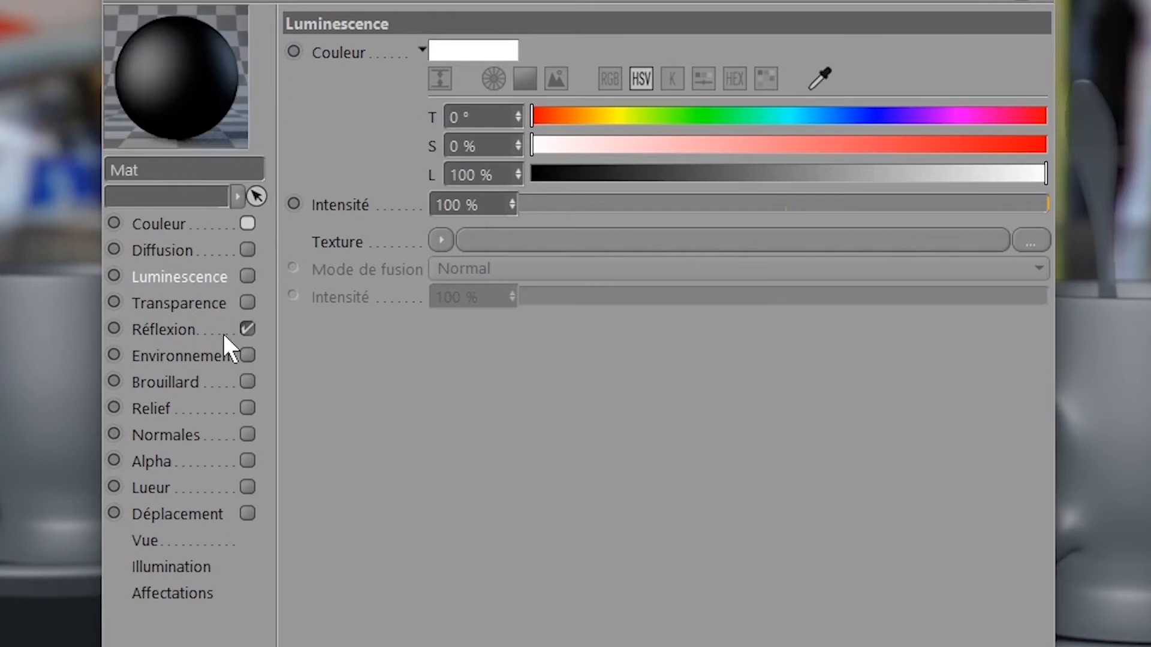
pyautogui.click(178, 337)
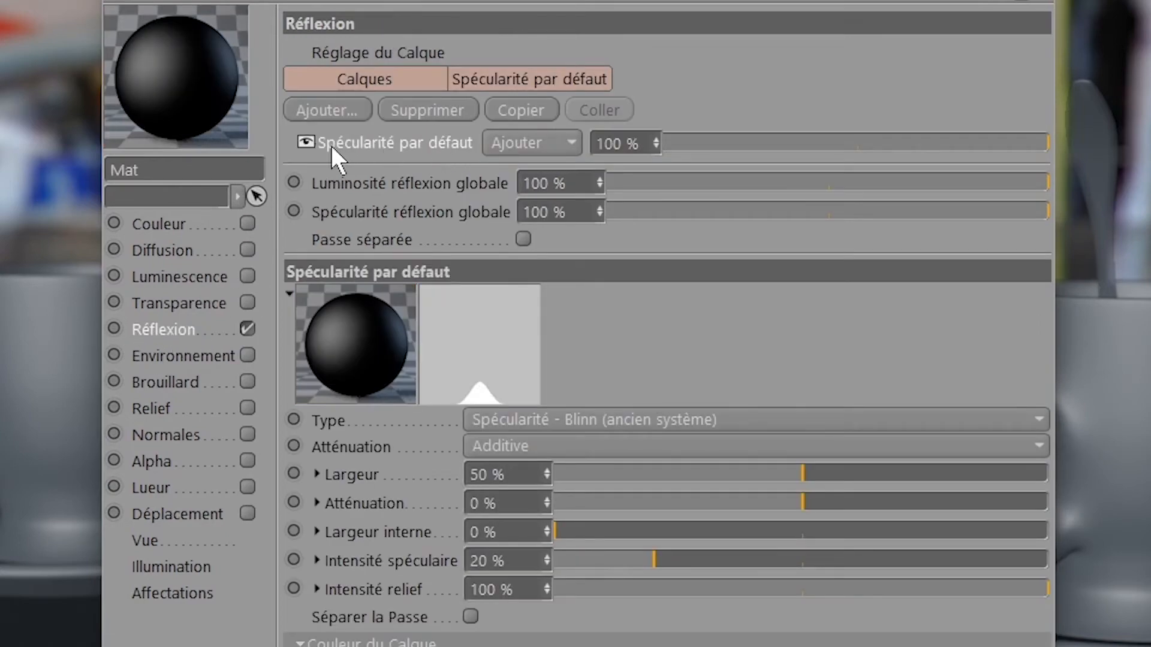
pyautogui.rightClick(368, 142)
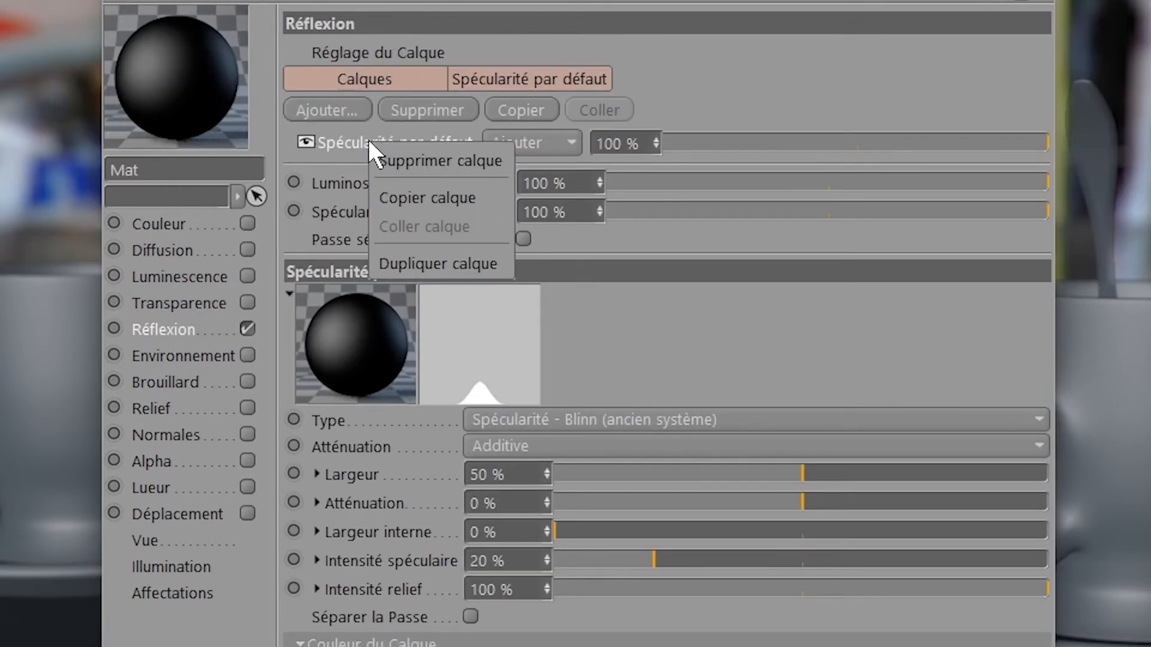
pyautogui.click(374, 155)
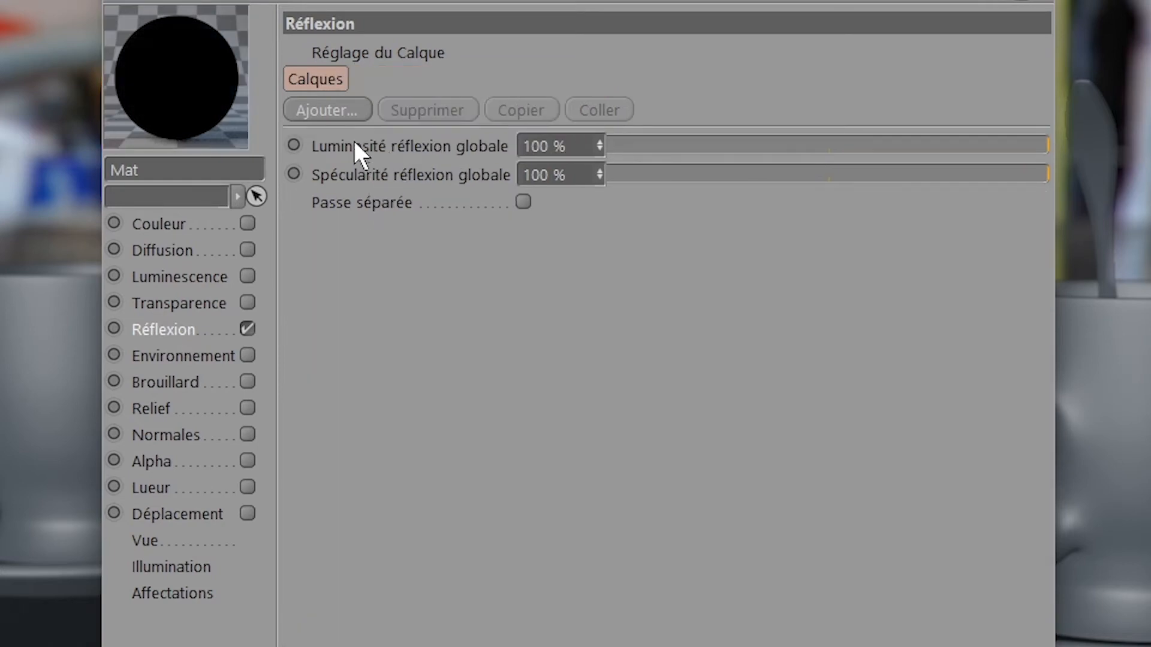
# Add an Oren-Nayar (Diffusion) reflection layer to Mat, set its Rugosité to 200 % and lower the specular intensity.
pyautogui.click(332, 111)
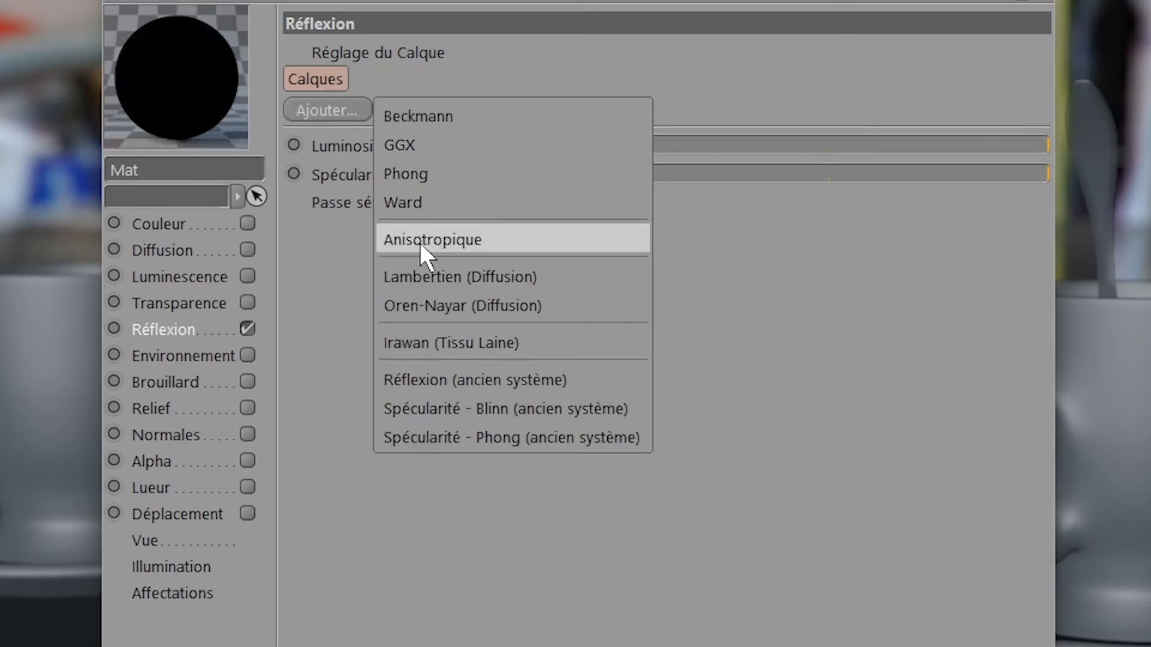
pyautogui.click(468, 307)
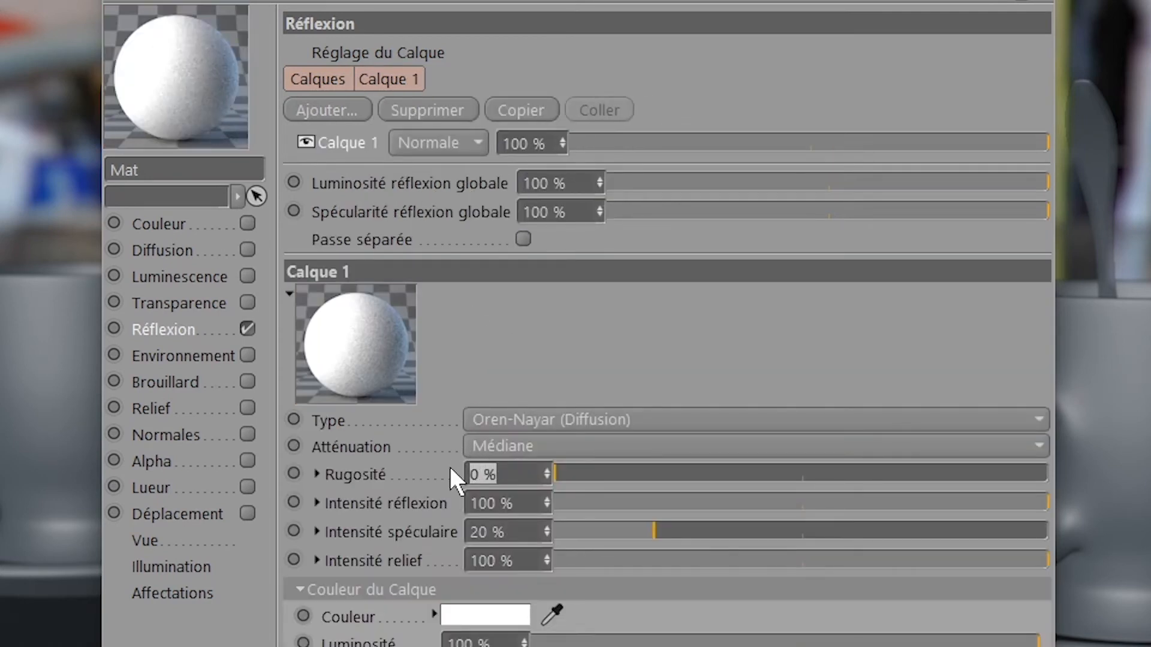
pyautogui.write('200')
pyautogui.press('Return')
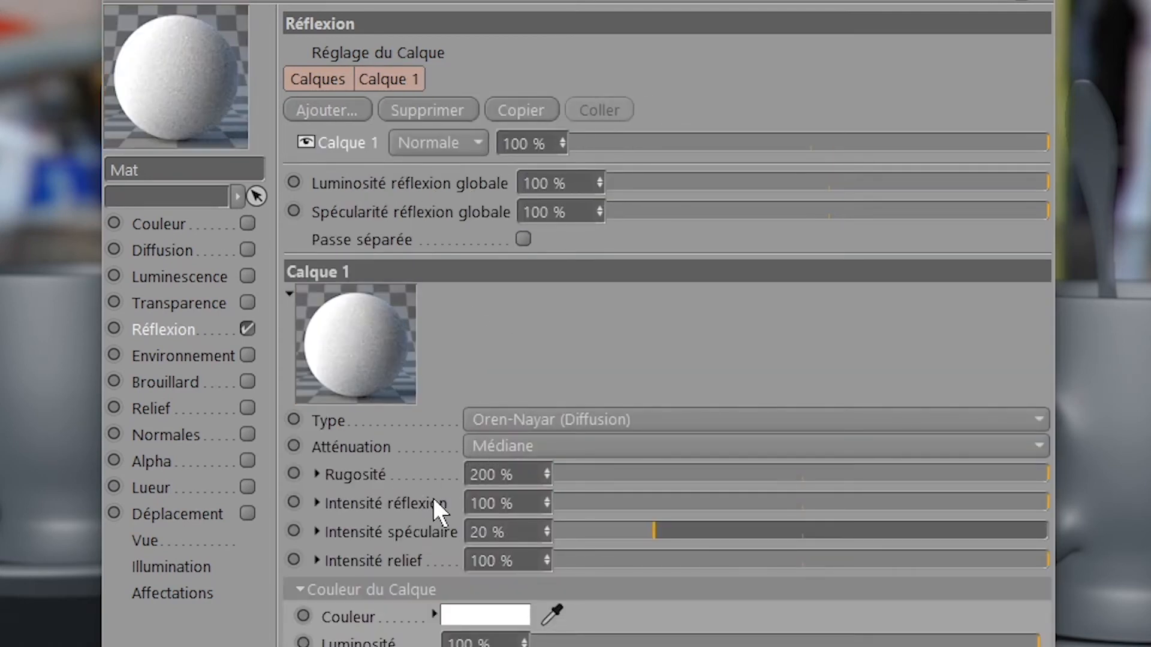
pyautogui.moveTo(562, 538); pyautogui.dragTo(521, 531)
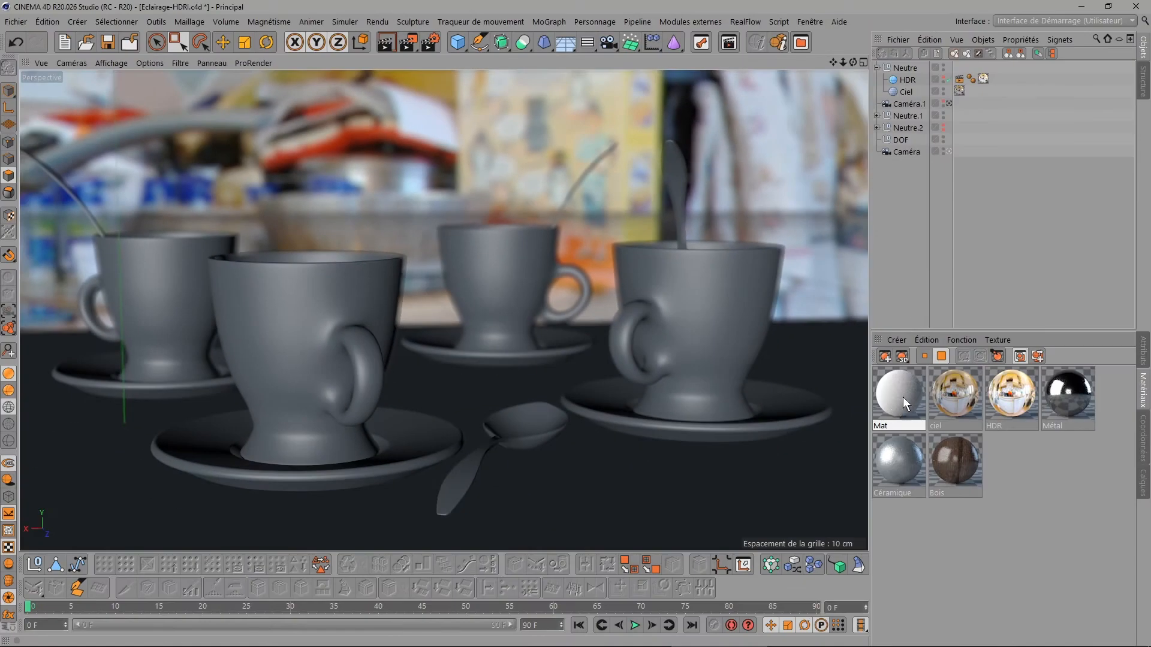
# Apply the Mat material to the Neutre.1 group, render the scene in the Visualiseur and close the viewer.
pyautogui.moveTo(897, 397); pyautogui.dragTo(913, 114)
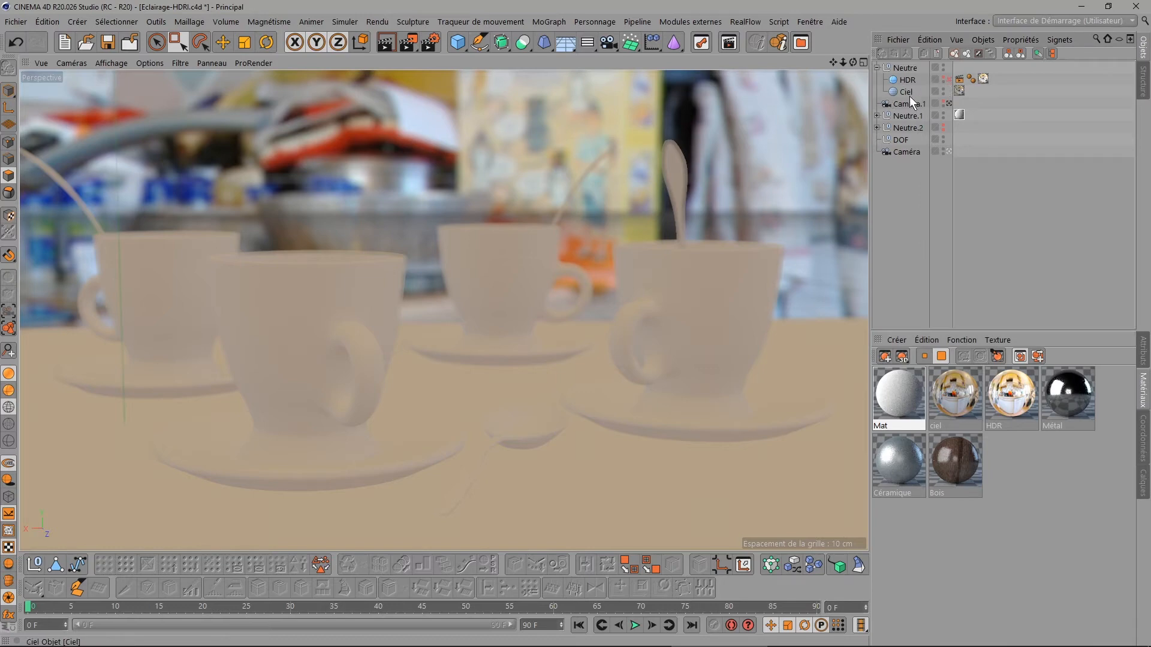
pyautogui.click(412, 38)
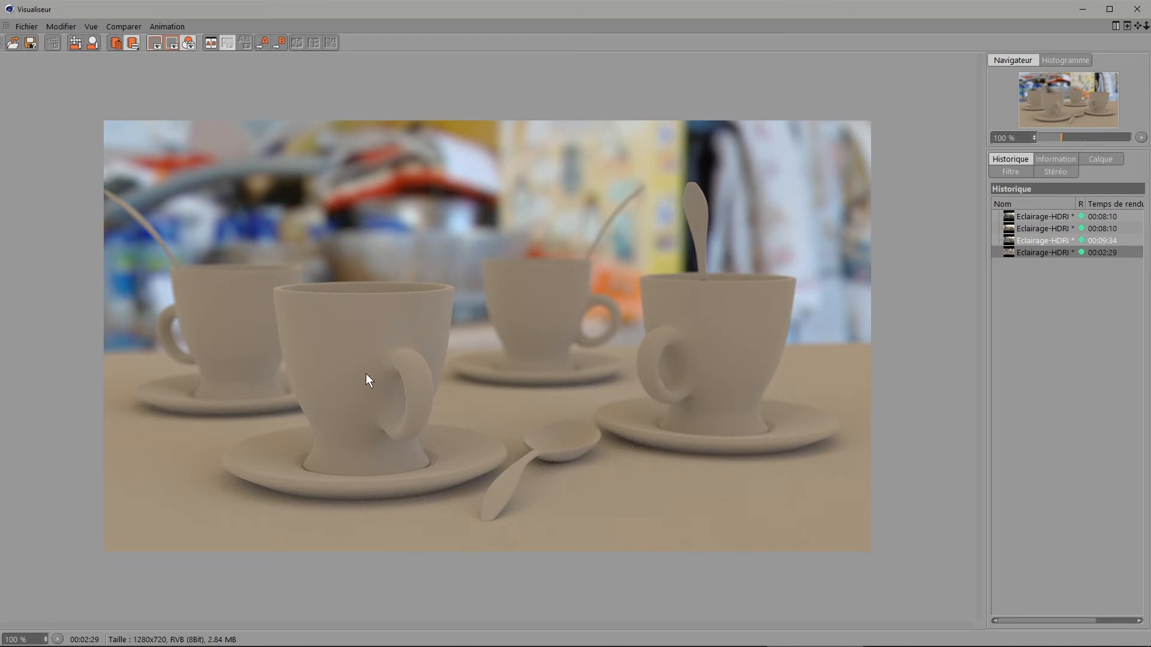
pyautogui.click(1137, 9)
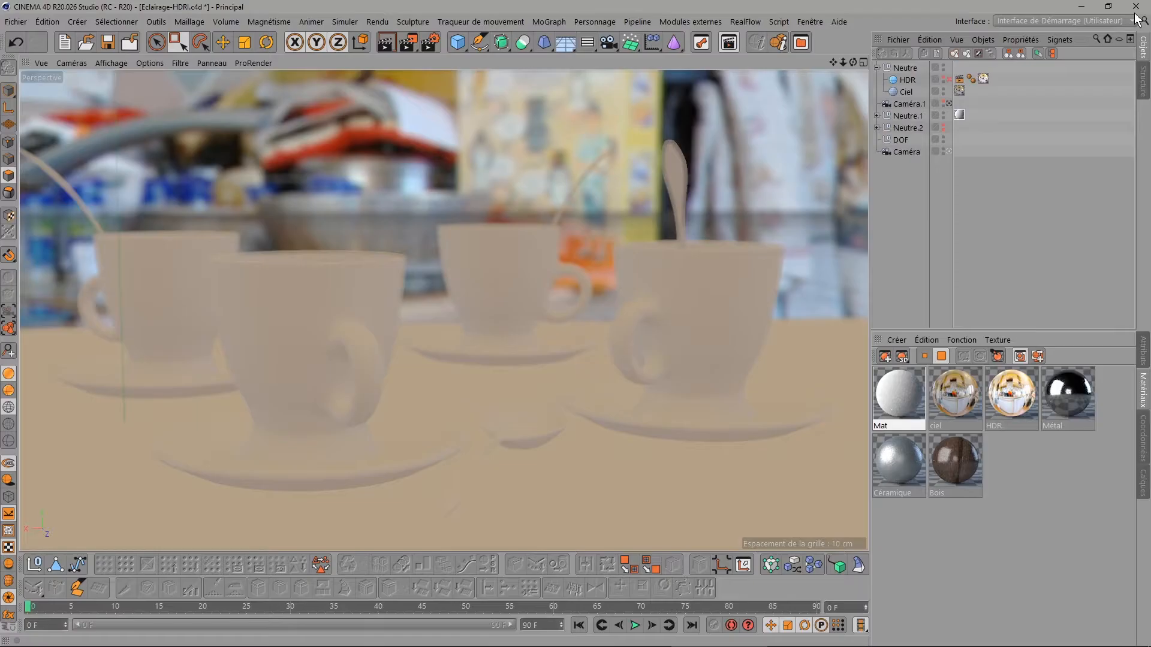
# Set the Exposition of the Cuisine.hdr texture in the HDR material's Luminescence channel to 1.5.
pyautogui.moveTo(955, 107); pyautogui.dragTo(957, 114)
pyautogui.doubleClick(1002, 395)
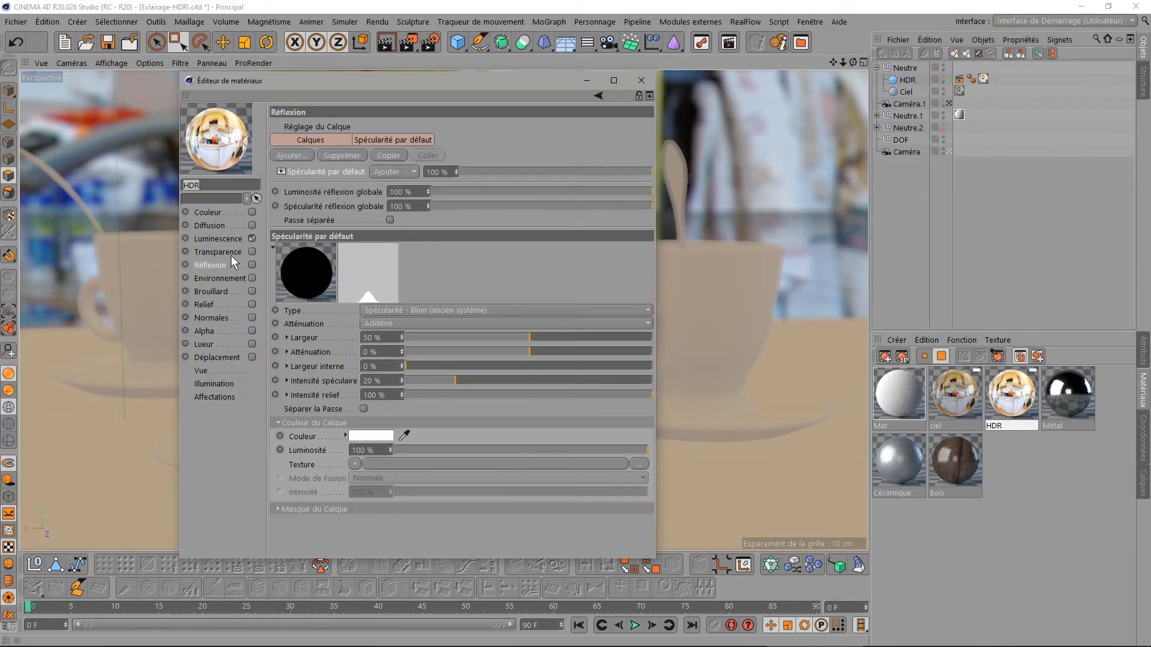
pyautogui.click(218, 239)
pyautogui.click(363, 247)
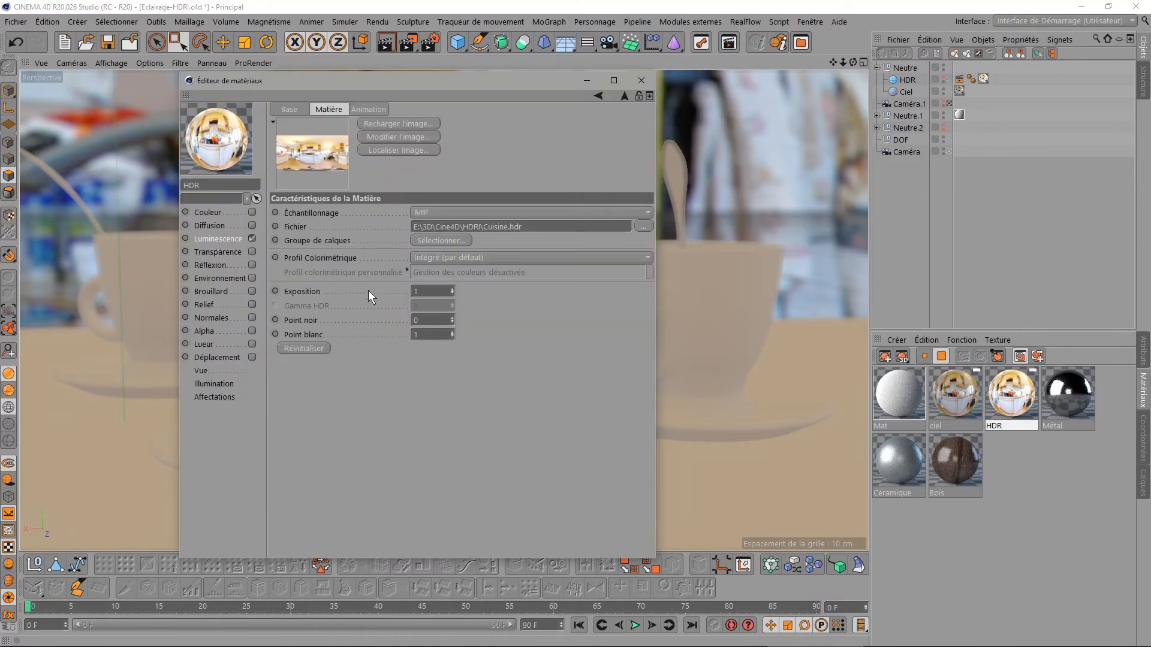
pyautogui.click(435, 291)
pyautogui.write('1.5')
pyautogui.press('Return')
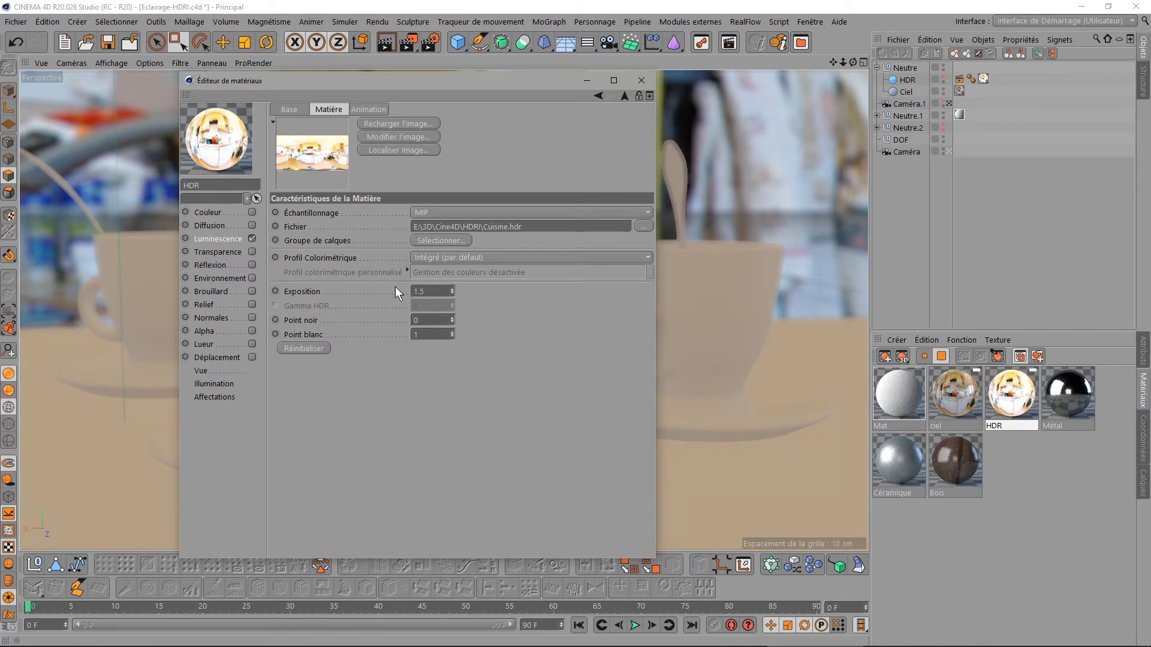
# Set the Point blanc of the HDR material's Cuisine.hdr texture to 0.5 and its Point noir to 0.1.
pyautogui.click(419, 334)
pyautogui.write('0.5')
pyautogui.press('Return')
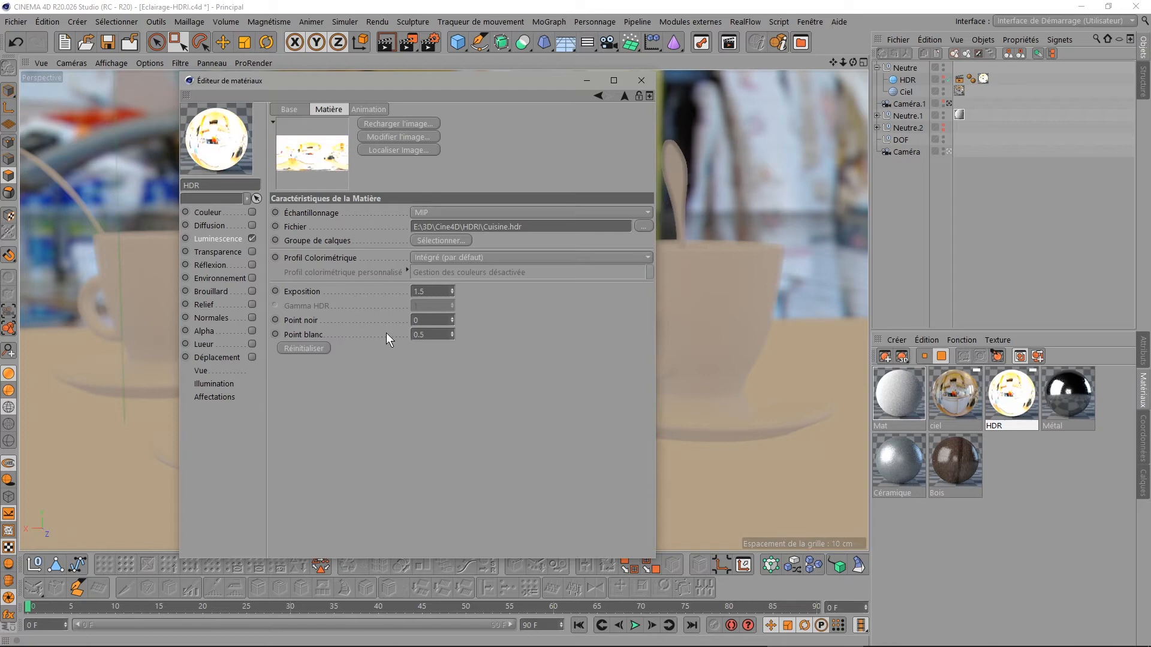
pyautogui.moveTo(428, 319); pyautogui.dragTo(384, 318)
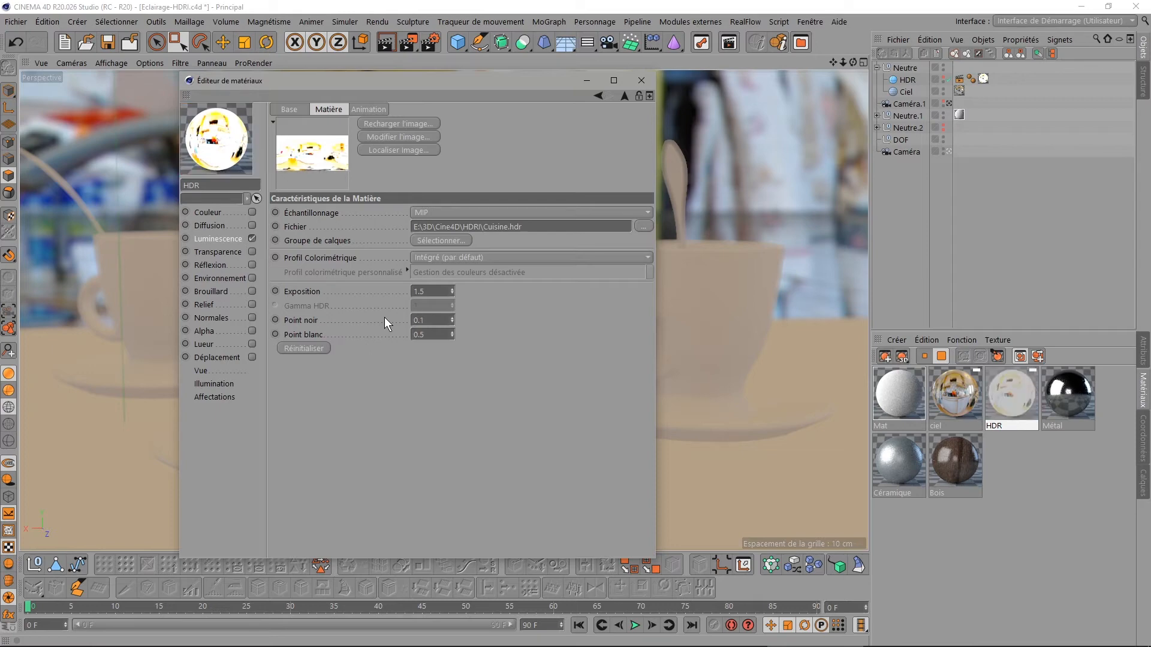
# Render the clay scene in the Visualiseur to check the adjusted HDR lighting and close the viewer.
pyautogui.click(641, 80)
pyautogui.click(412, 39)
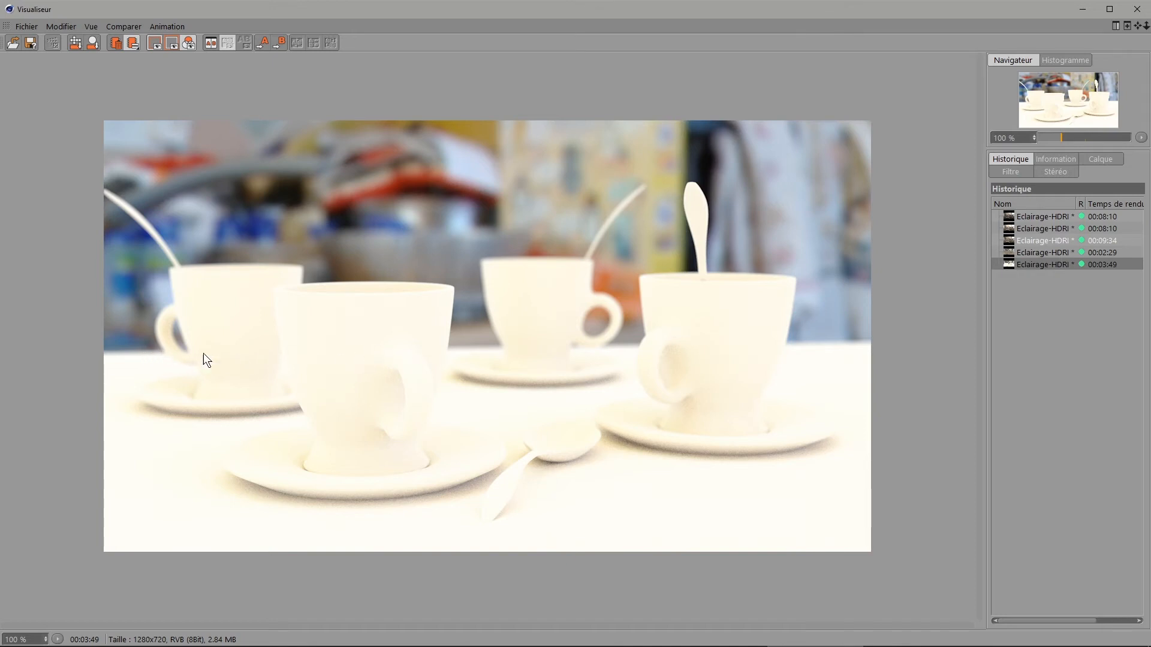
pyautogui.click(1138, 11)
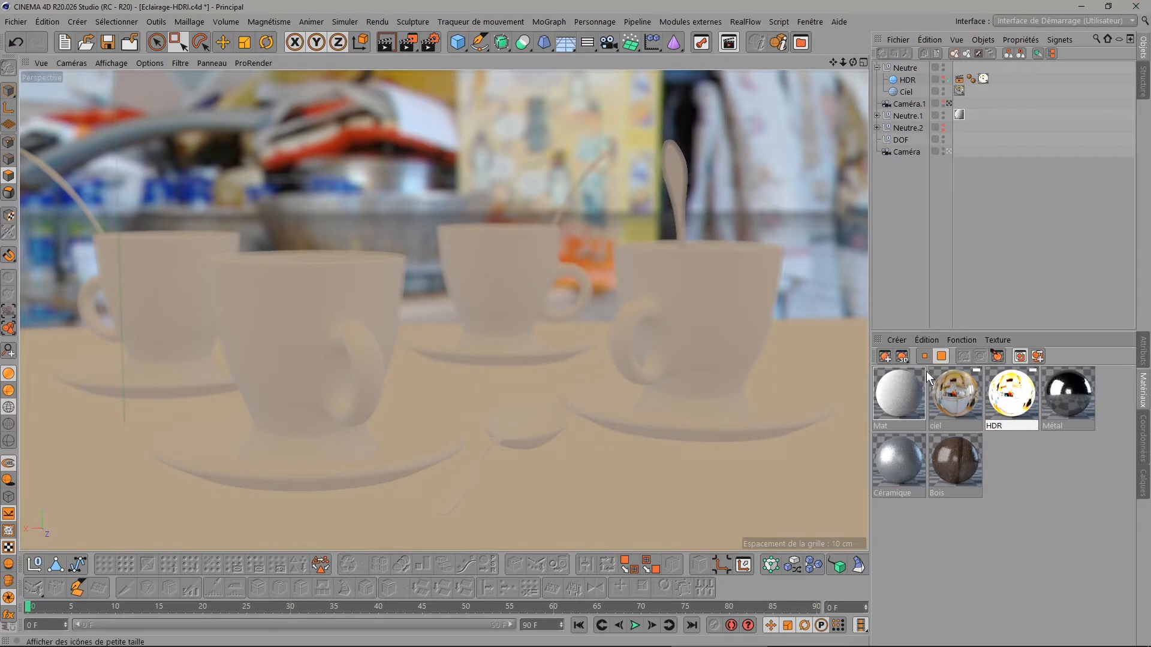
# Set the HDR material's Cuisine.hdr texture to Exposition 0.5, Point blanc 0.6 and Point noir 0.05.
pyautogui.doubleClick(1011, 411)
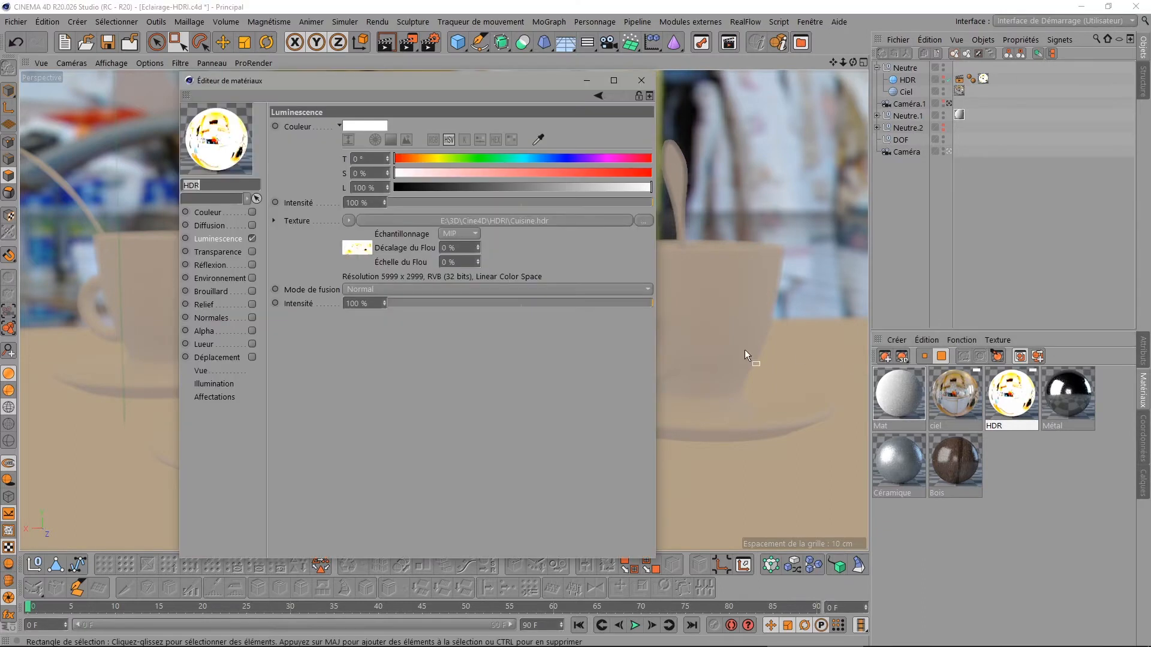
pyautogui.click(353, 250)
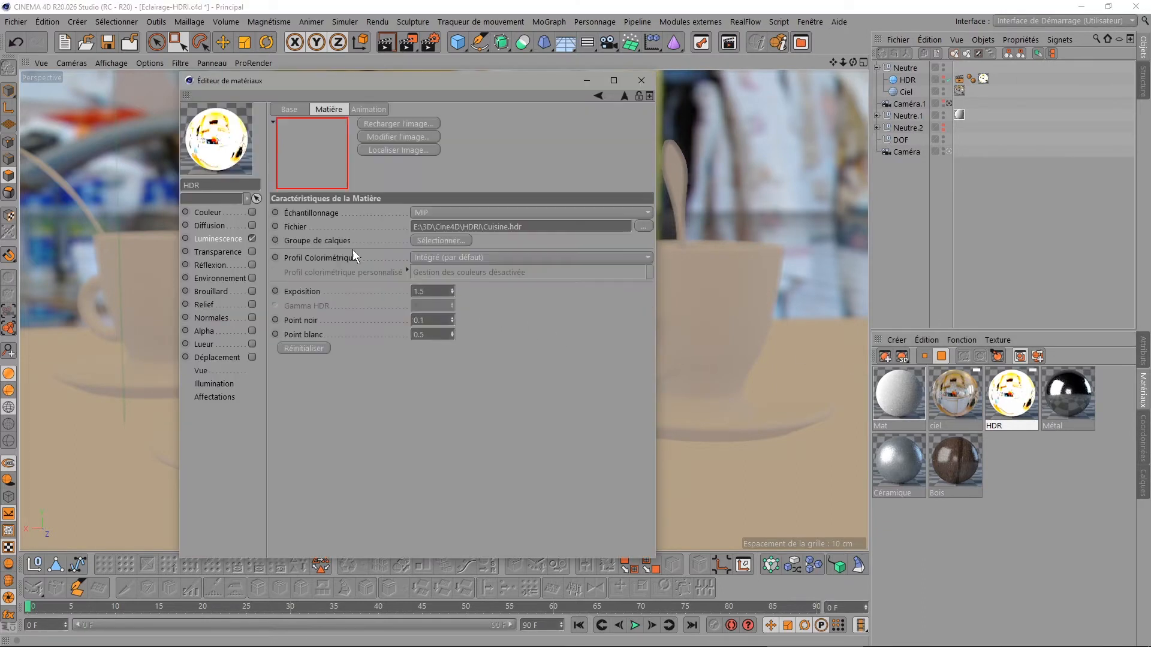
pyautogui.click(429, 290)
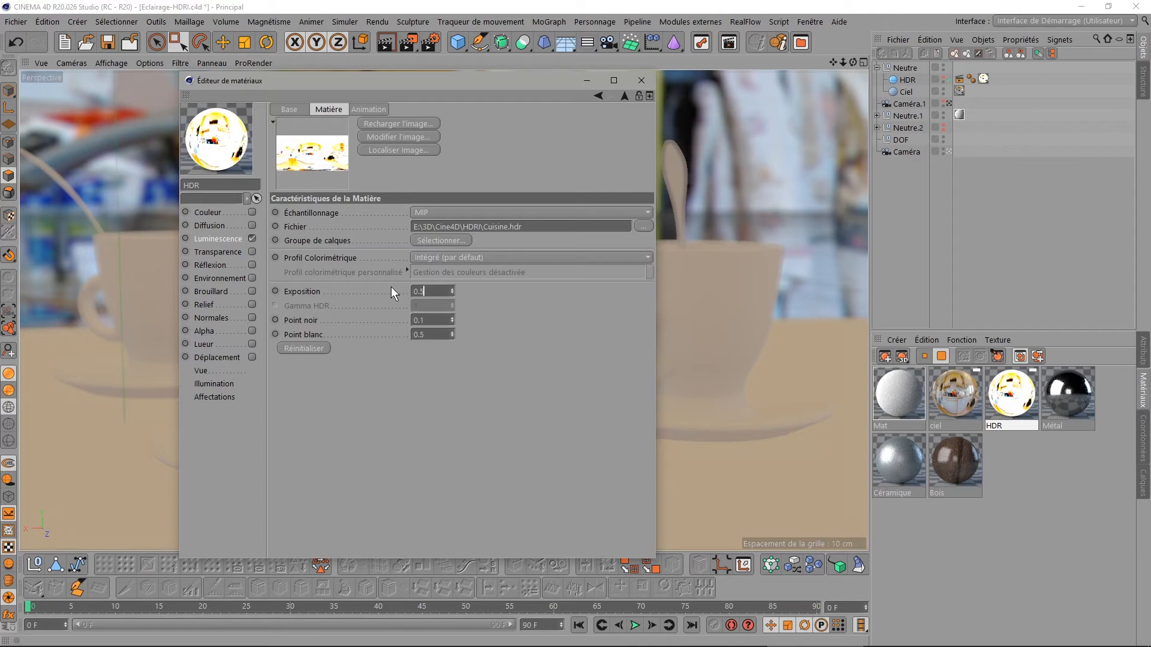
pyautogui.press('Return')
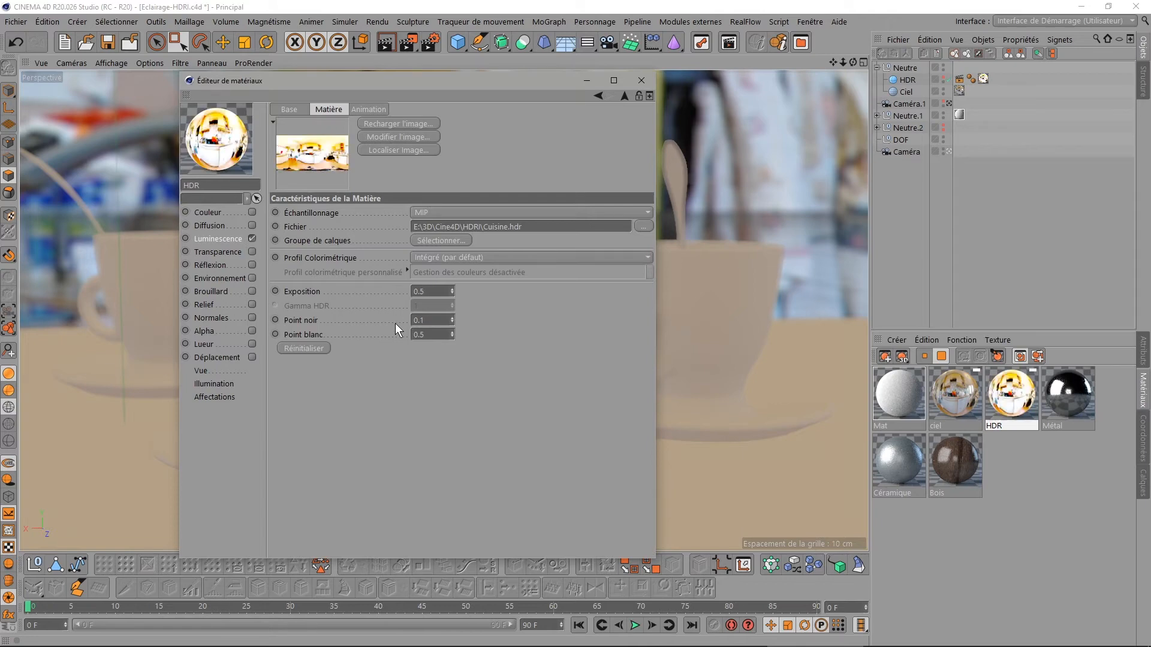
pyautogui.press('Return')
pyautogui.write('0.6')
pyautogui.press('Return')
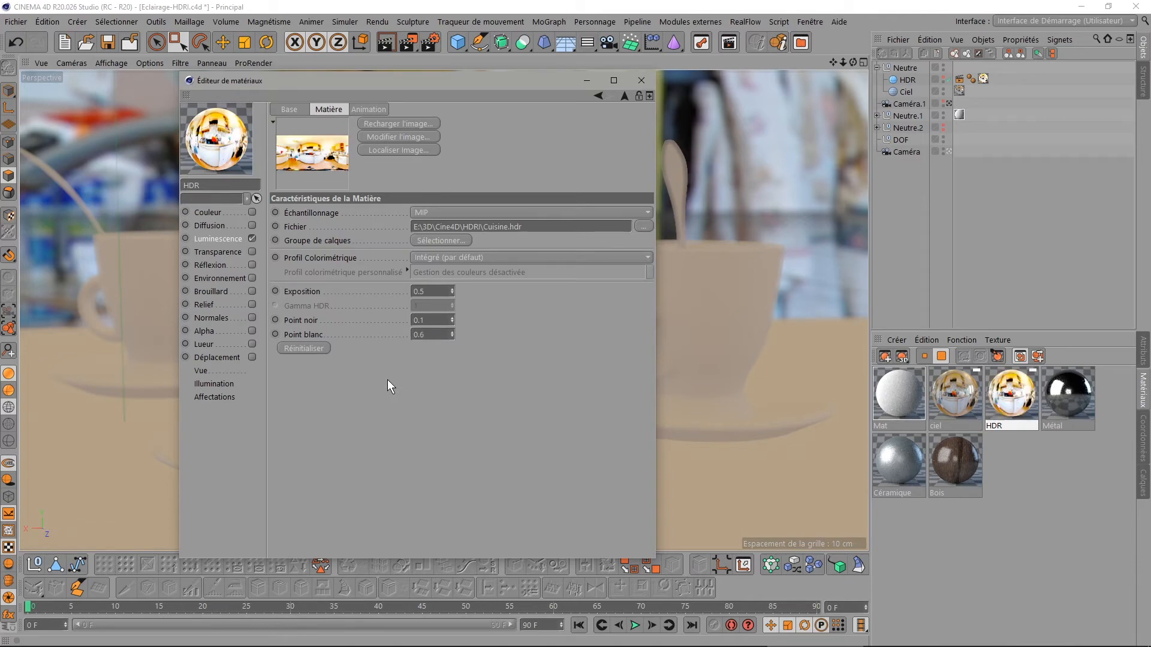
pyautogui.moveTo(433, 320); pyautogui.dragTo(376, 324)
pyautogui.write('0.05')
pyautogui.press('Return')
pyautogui.click(641, 80)
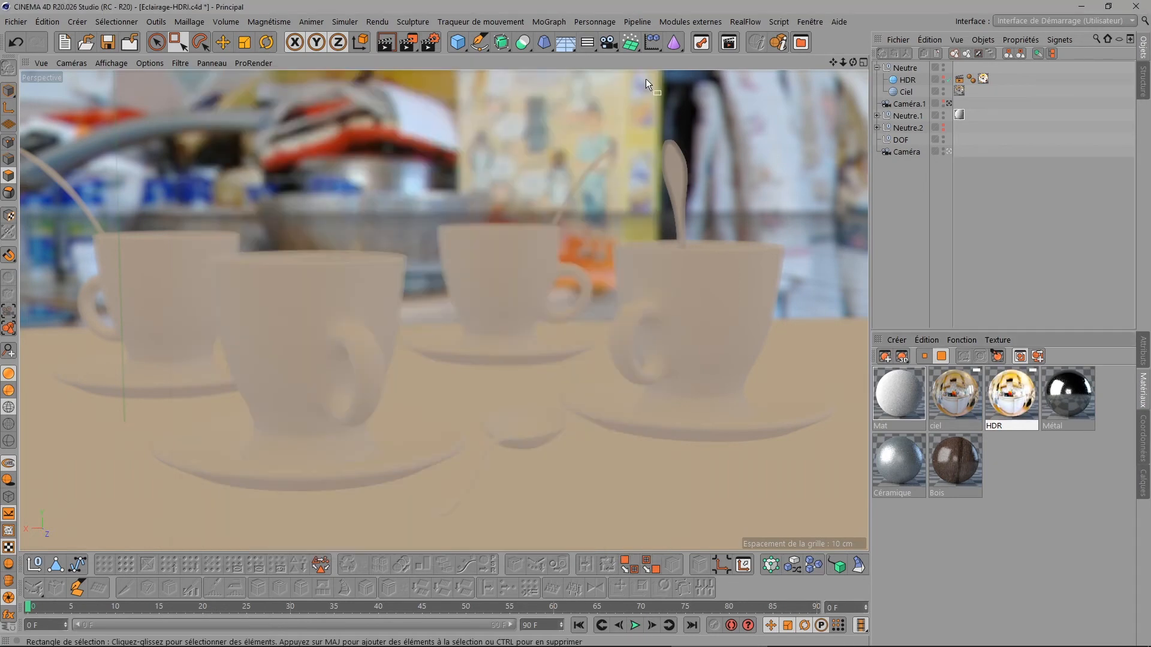
# Render the clay scene in the Visualiseur and compare it with the first clay render in the history.
pyautogui.click(407, 41)
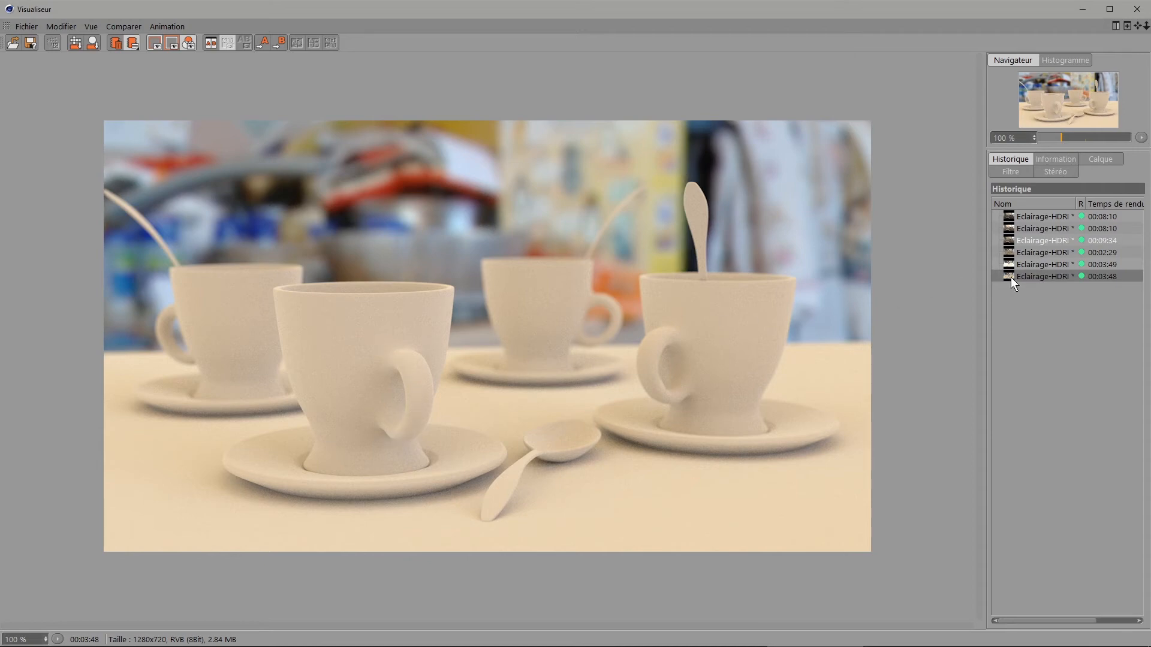
pyautogui.click(1024, 252)
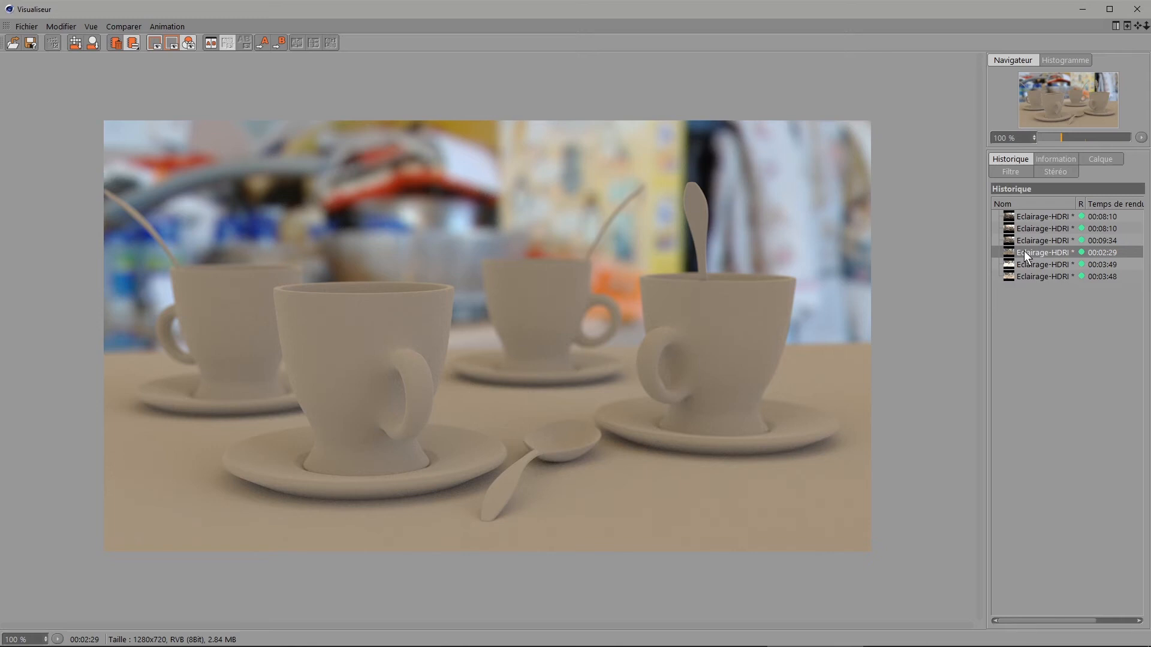
pyautogui.click(1030, 276)
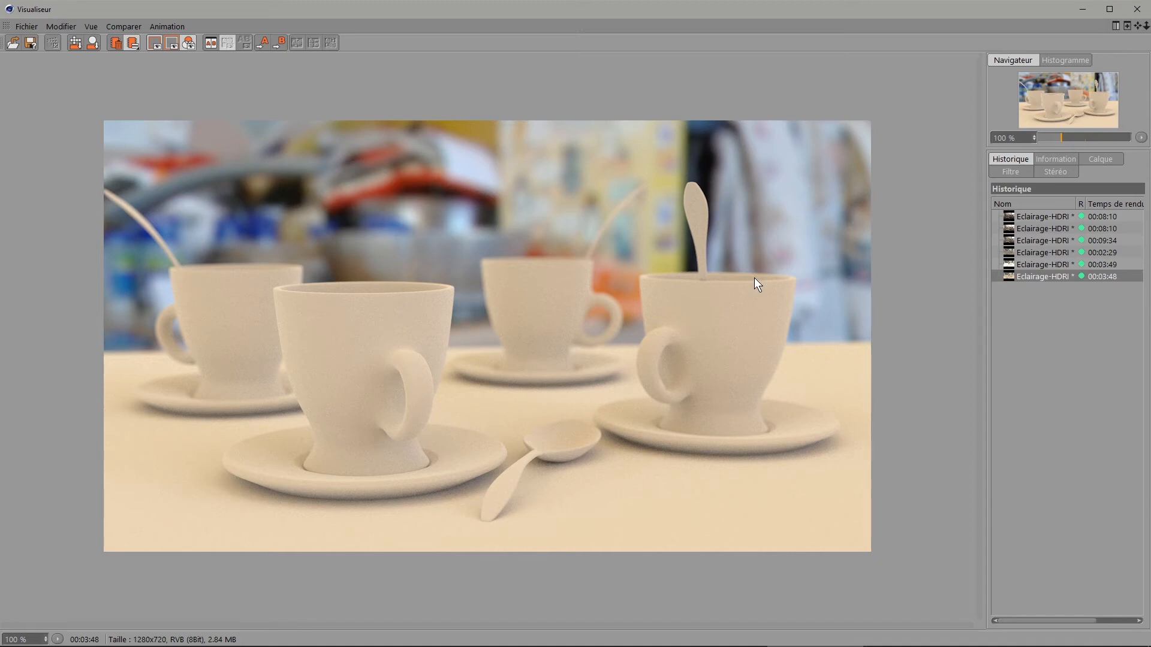
pyautogui.click(1136, 9)
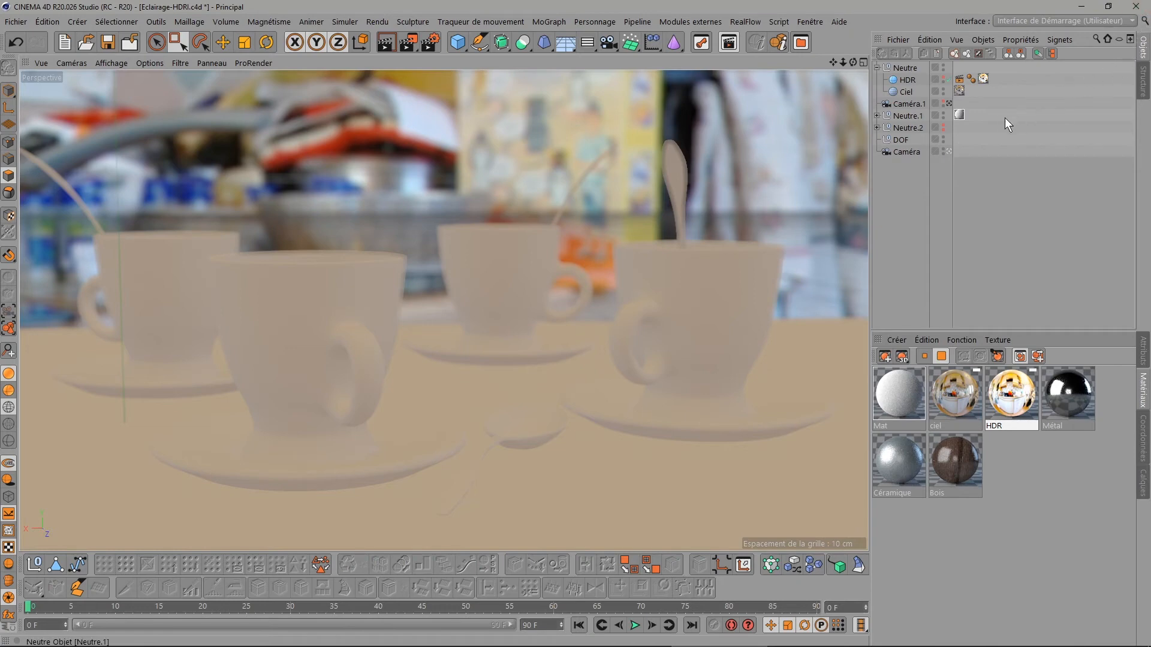
# Hide the clay Neutre.1 group and show the textured Neutre.2 group instead.
pyautogui.click(944, 114)
pyautogui.click(943, 126)
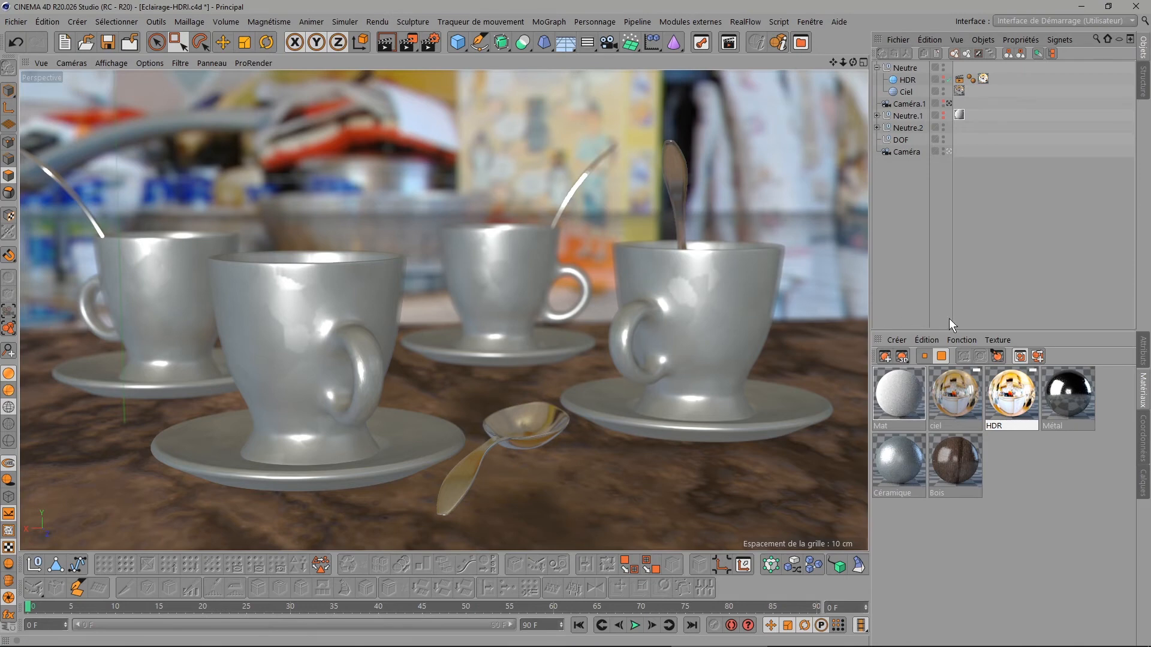
# Load AA0213_LL10AA.hdr as the Luminescence texture of both the HDR and ciel materials, without copying it to the project.
pyautogui.doubleClick(1024, 401)
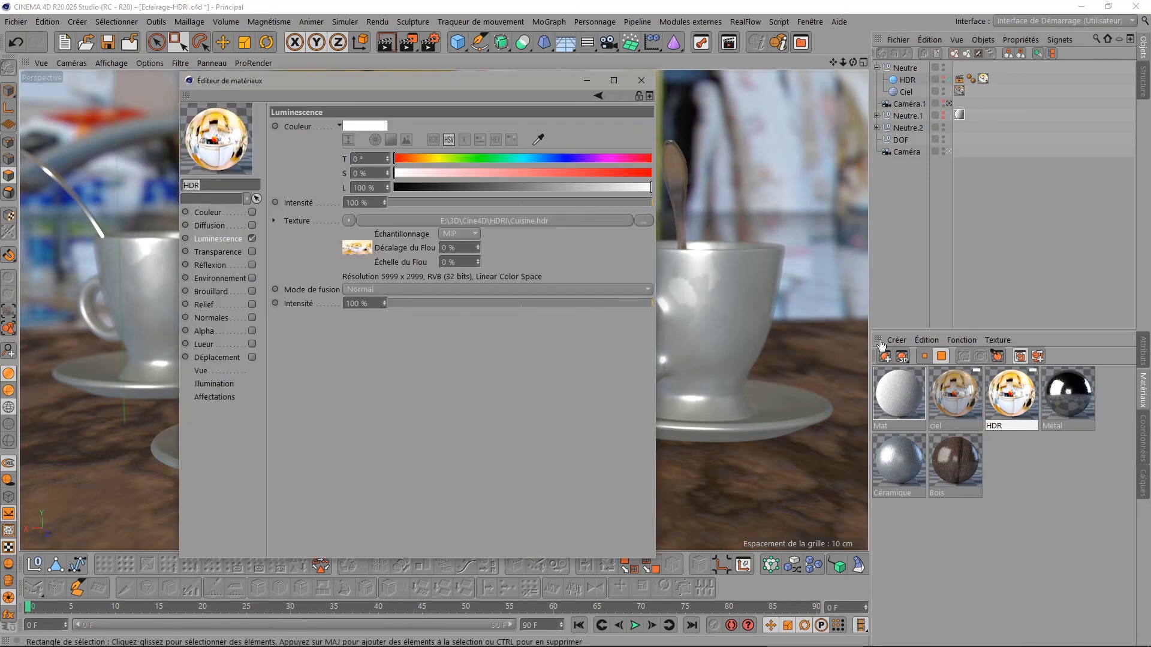
pyautogui.keyDown('ctrl'); pyautogui.click(955, 406); pyautogui.keyUp('ctrl')
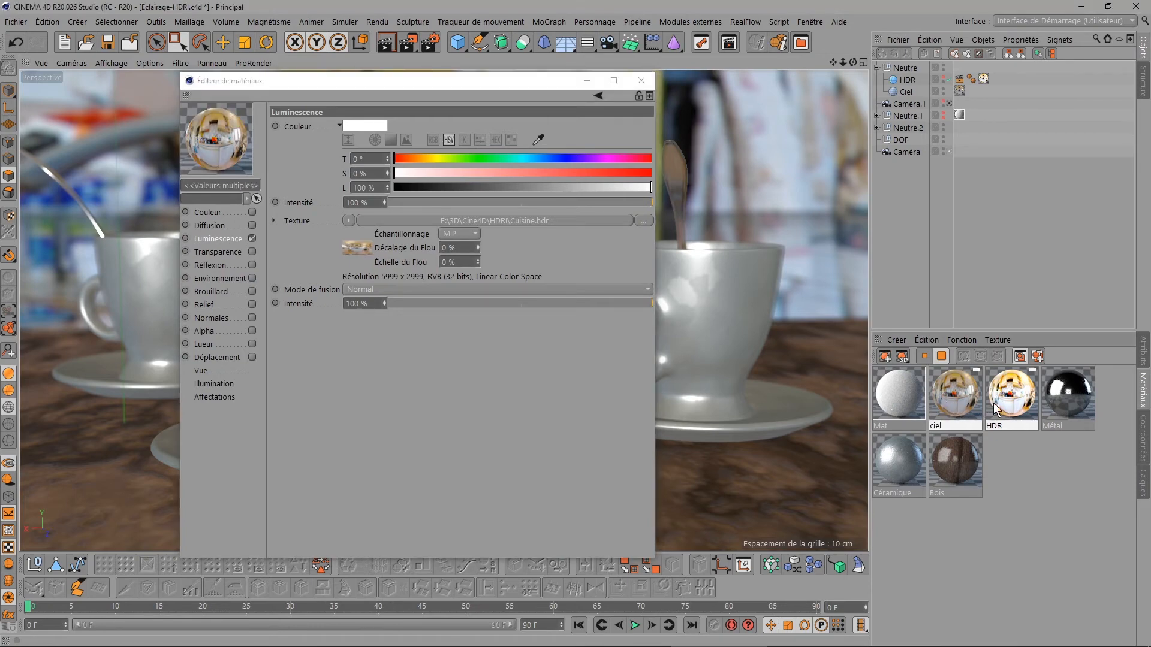
pyautogui.moveTo(988, 406); pyautogui.dragTo(838, 383)
pyautogui.click(645, 221)
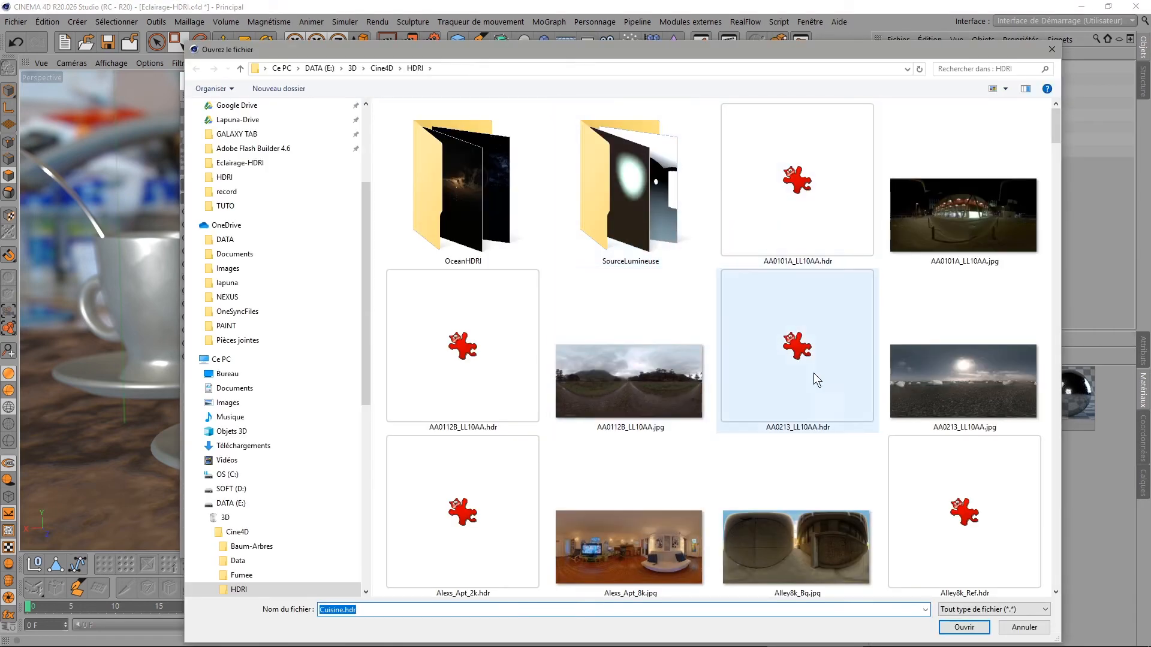
pyautogui.scroll(-1, 844, 314)
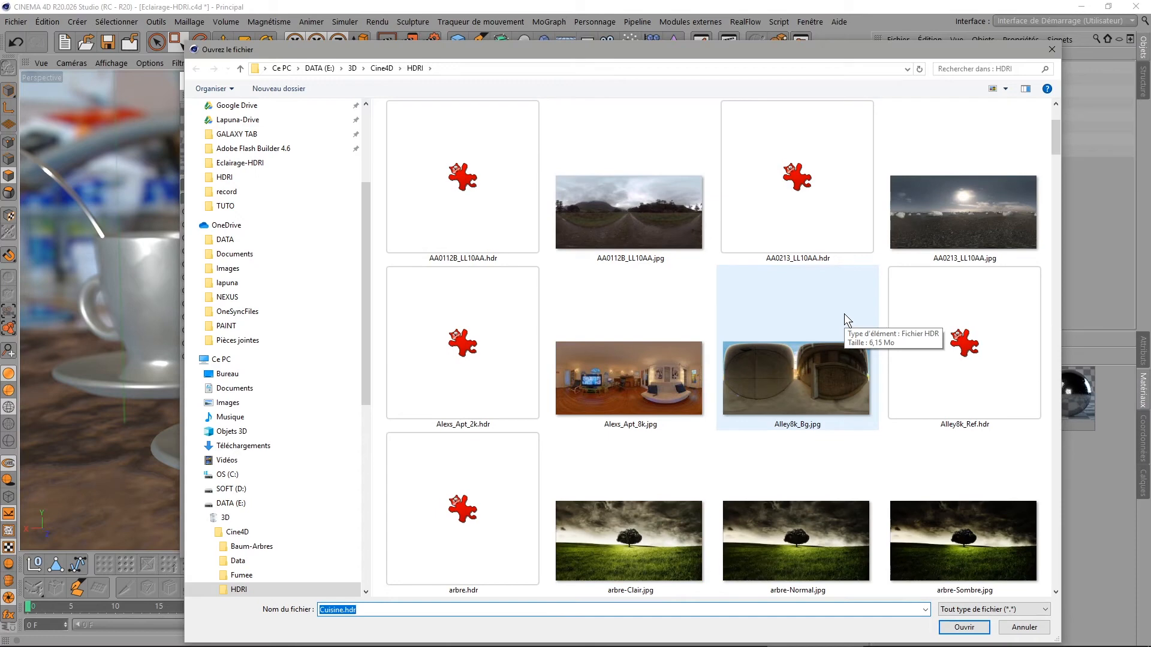
pyautogui.scroll(1, 844, 314)
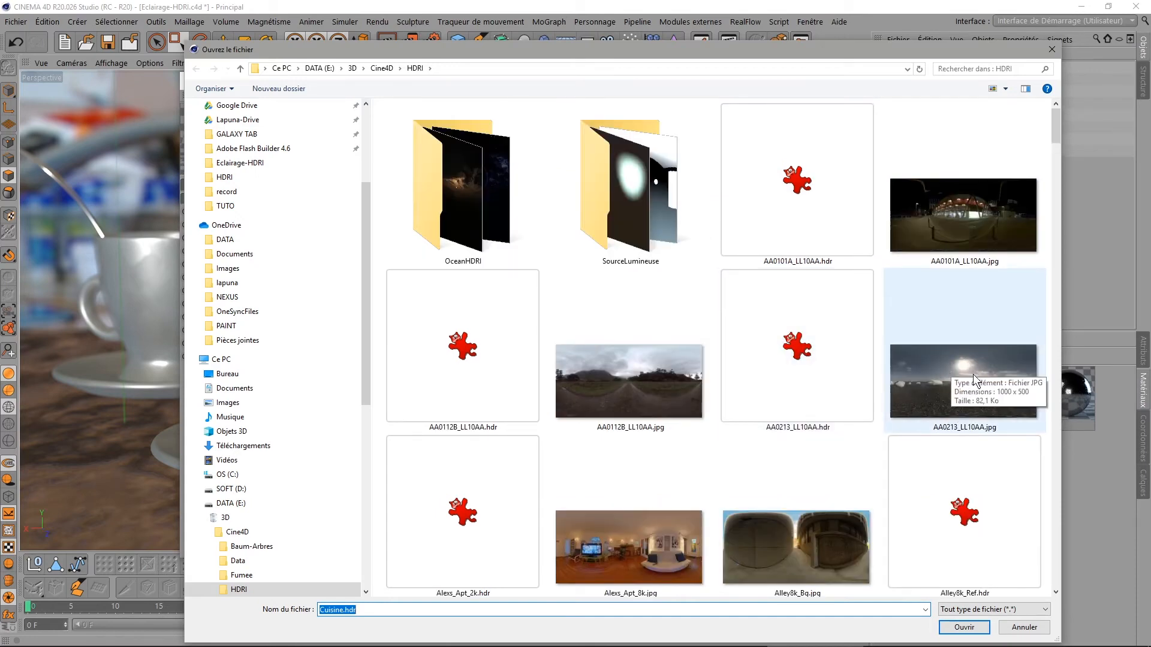
pyautogui.doubleClick(795, 357)
pyautogui.click(664, 372)
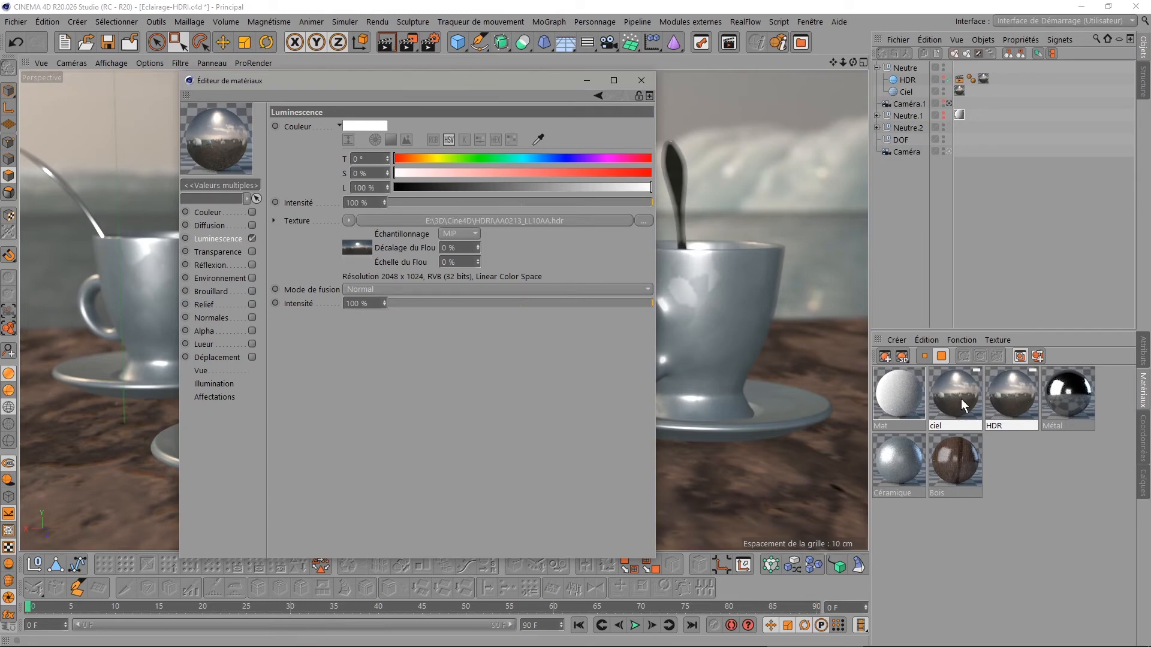
pyautogui.click(645, 82)
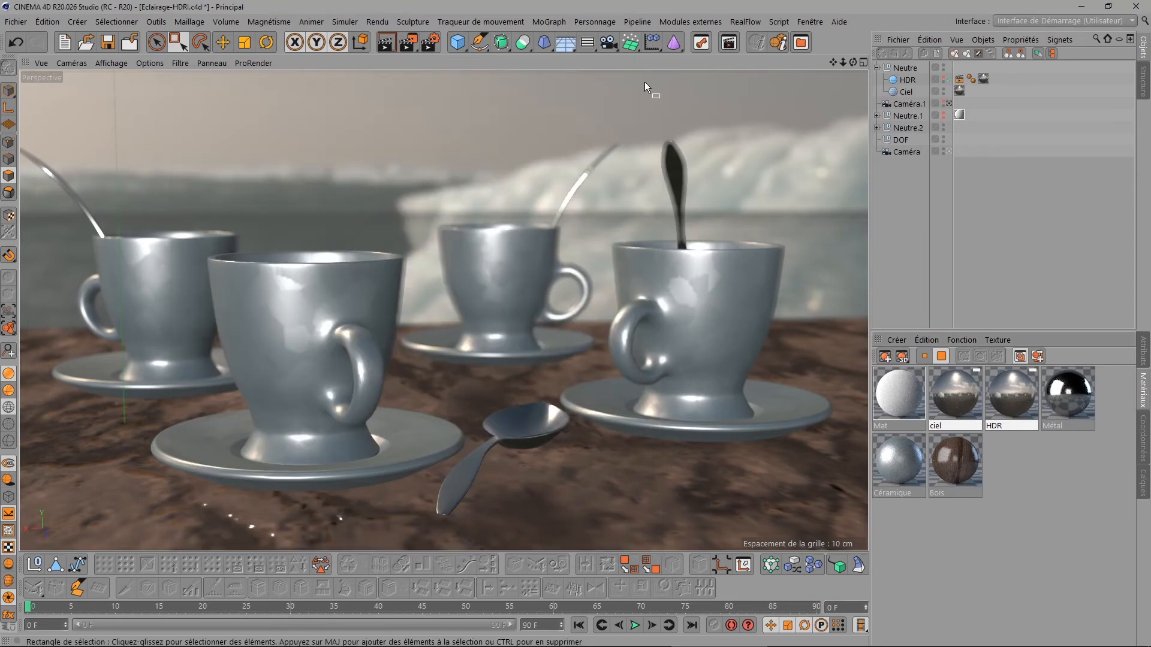
# Rotate the Neutre null to an R.H of 152° and render the scene in the Visualiseur.
pyautogui.click(906, 68)
pyautogui.click(1143, 353)
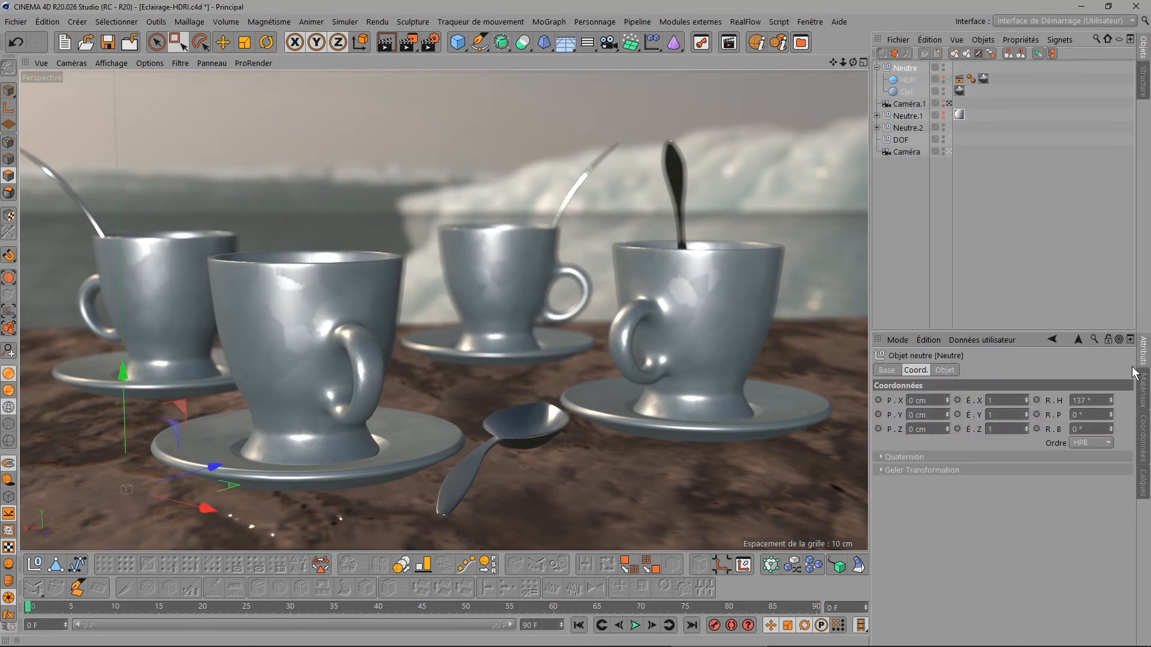
pyautogui.moveTo(1112, 400)
pyautogui.mouseDown()
pyautogui.moveTo(1054, 400)
pyautogui.moveTo(1120, 400)
pyautogui.mouseUp()
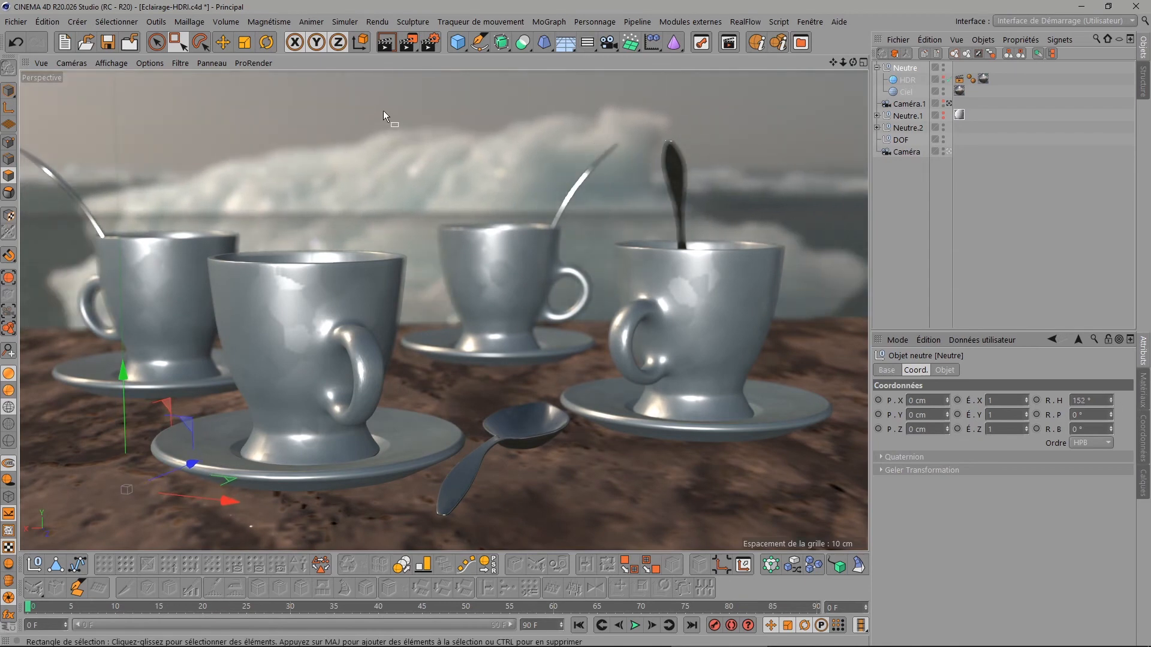
pyautogui.click(410, 43)
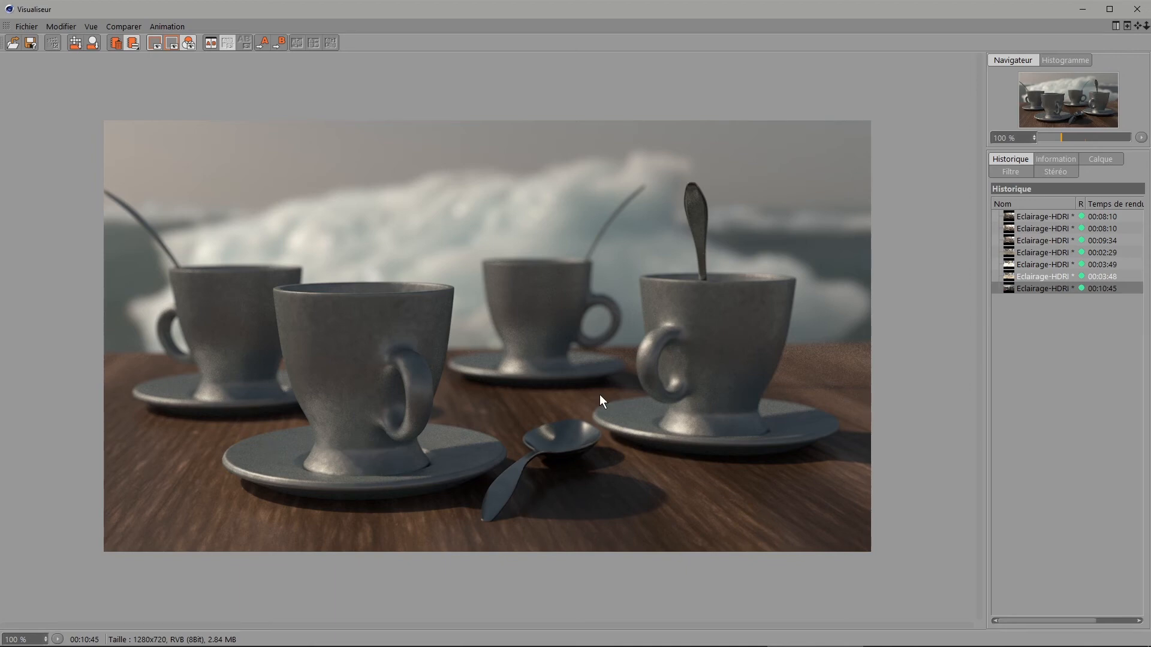
pyautogui.click(1137, 9)
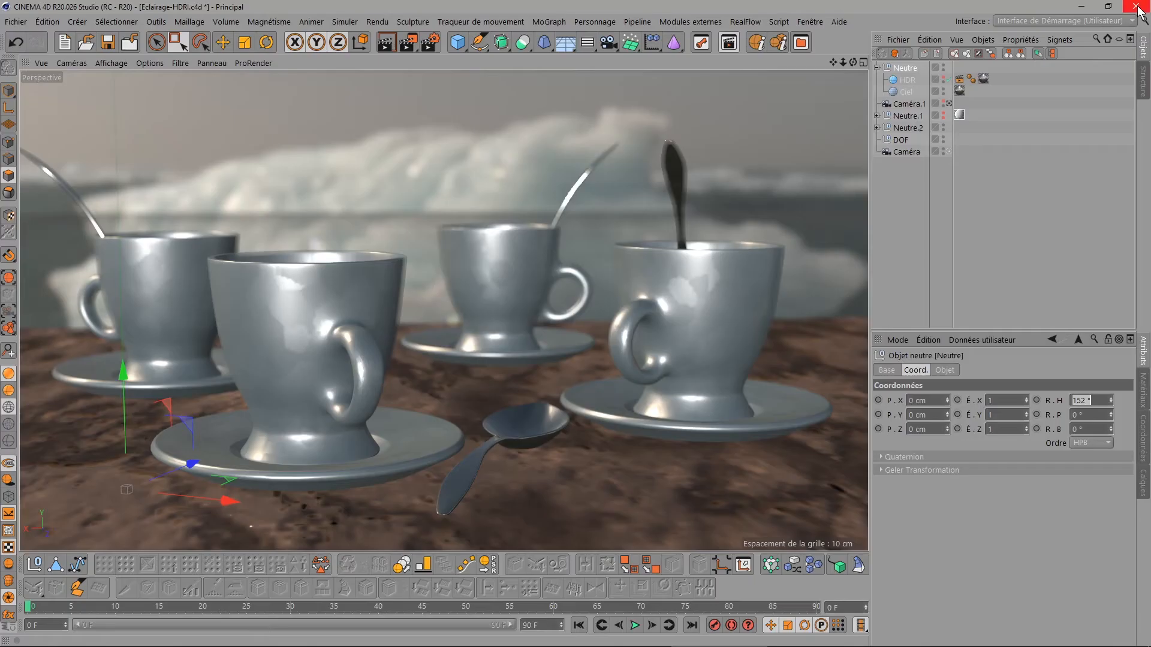
# Replace the Luminescence texture of the ciel and HDR materials with LA_Downtown_Helipad_Night_A_3k.hdr, without copying it to the project.
pyautogui.click(1146, 388)
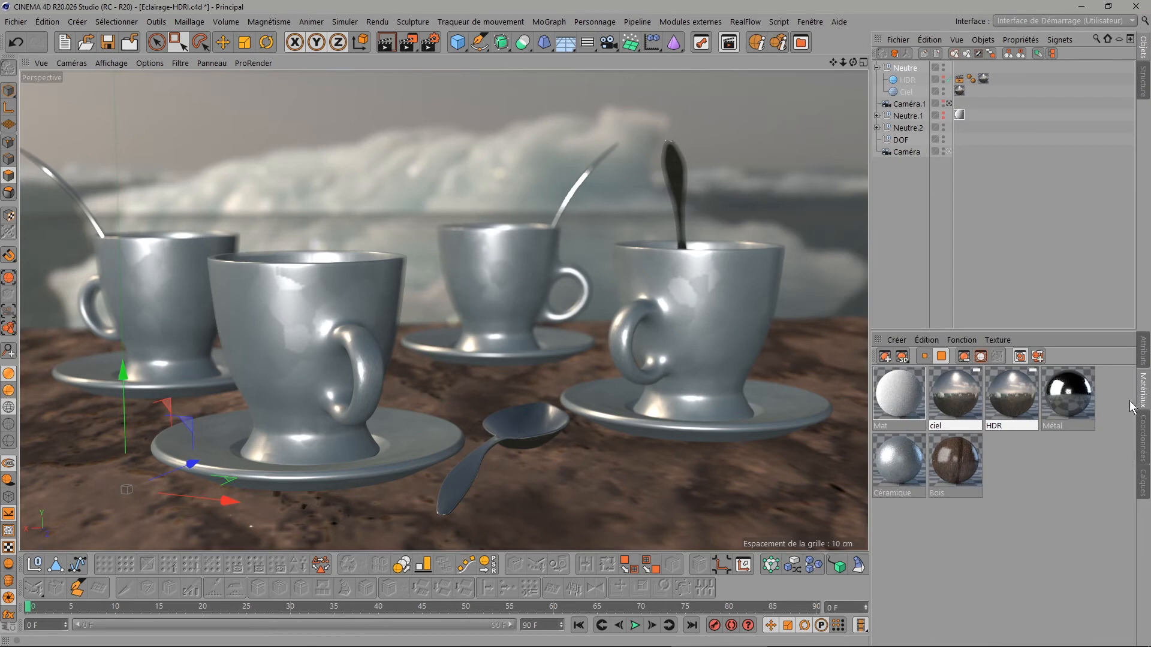
pyautogui.doubleClick(957, 408)
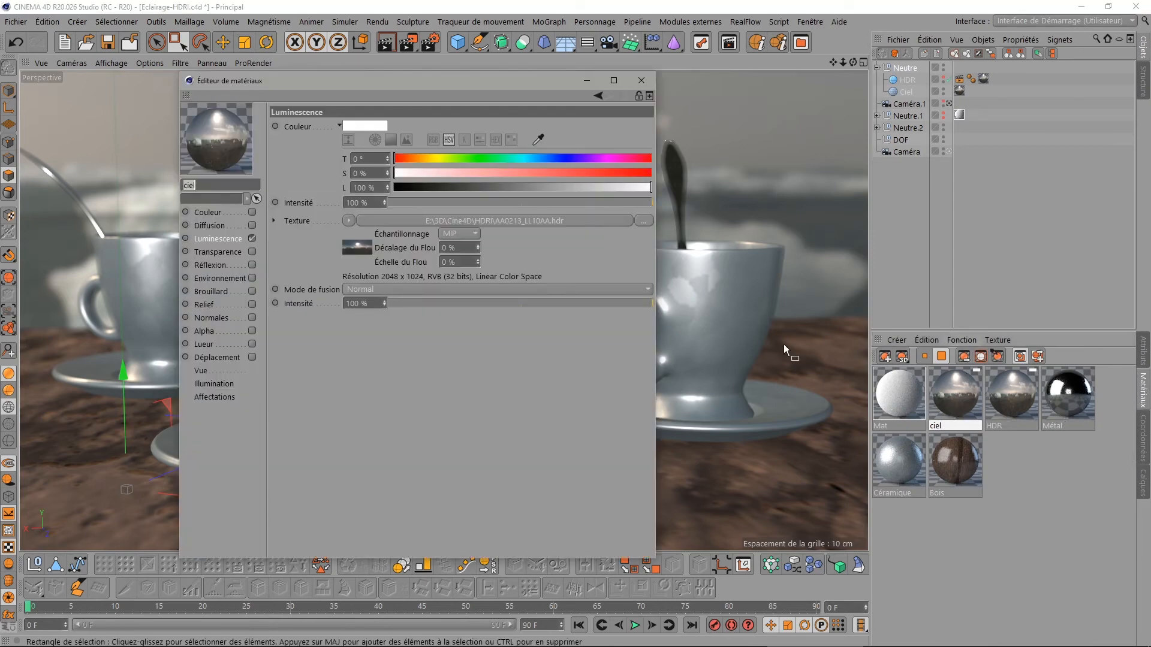
pyautogui.keyDown('ctrl'); pyautogui.click(1003, 406); pyautogui.keyUp('ctrl')
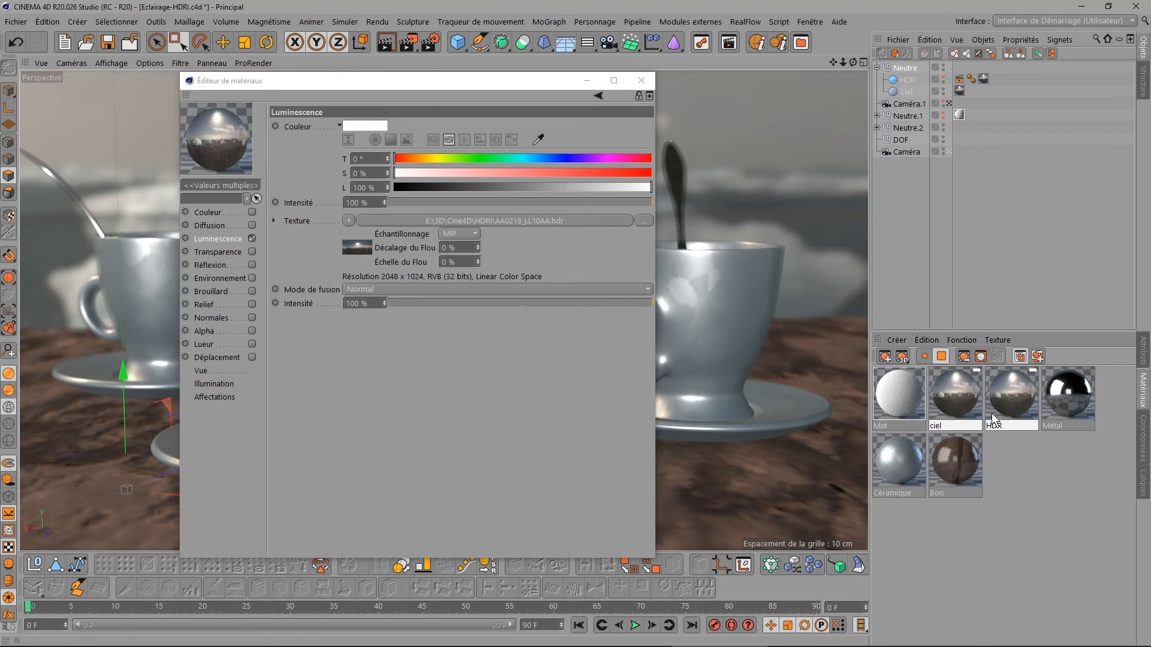
pyautogui.click(356, 248)
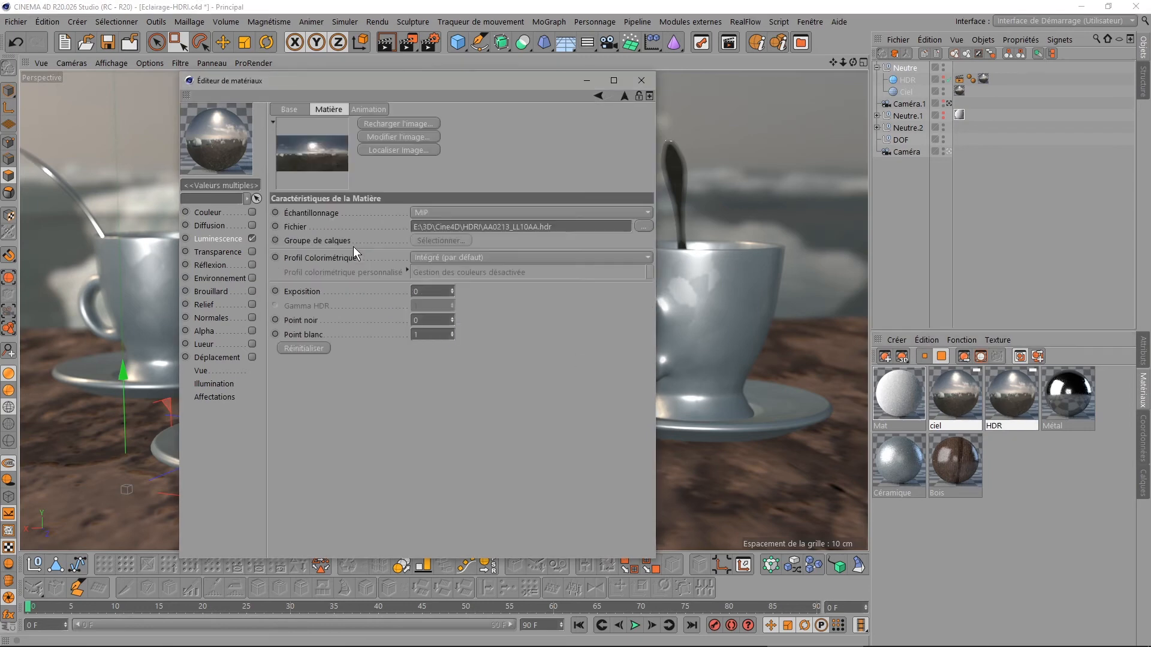
pyautogui.click(601, 95)
pyautogui.click(644, 222)
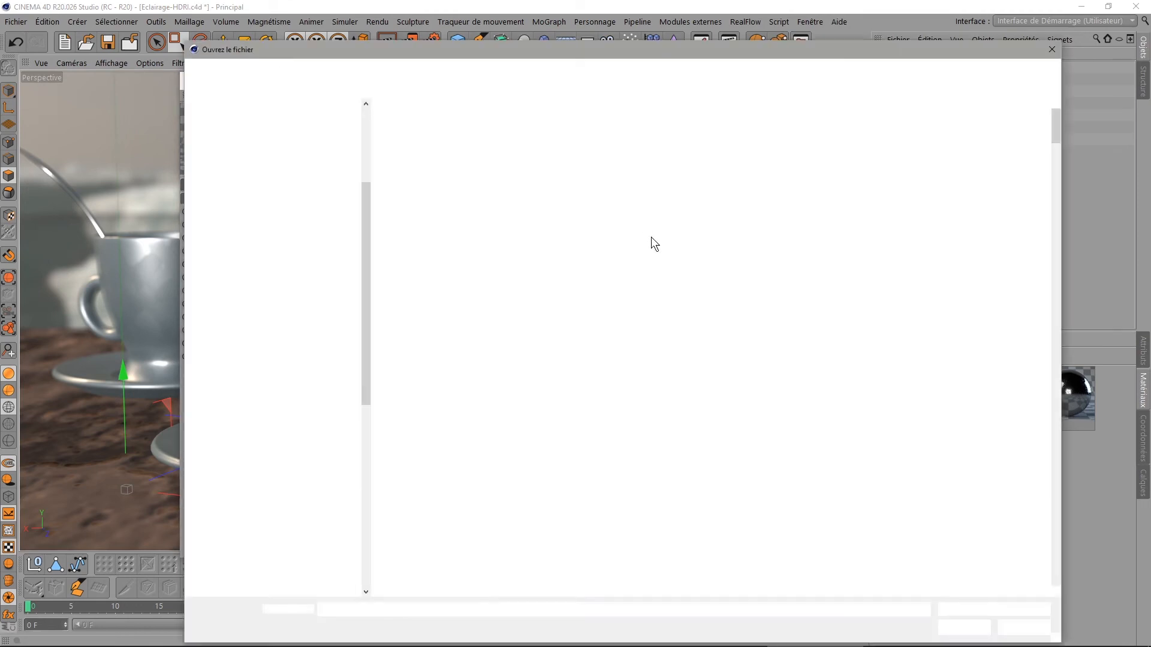
pyautogui.scroll(-10, 864, 294)
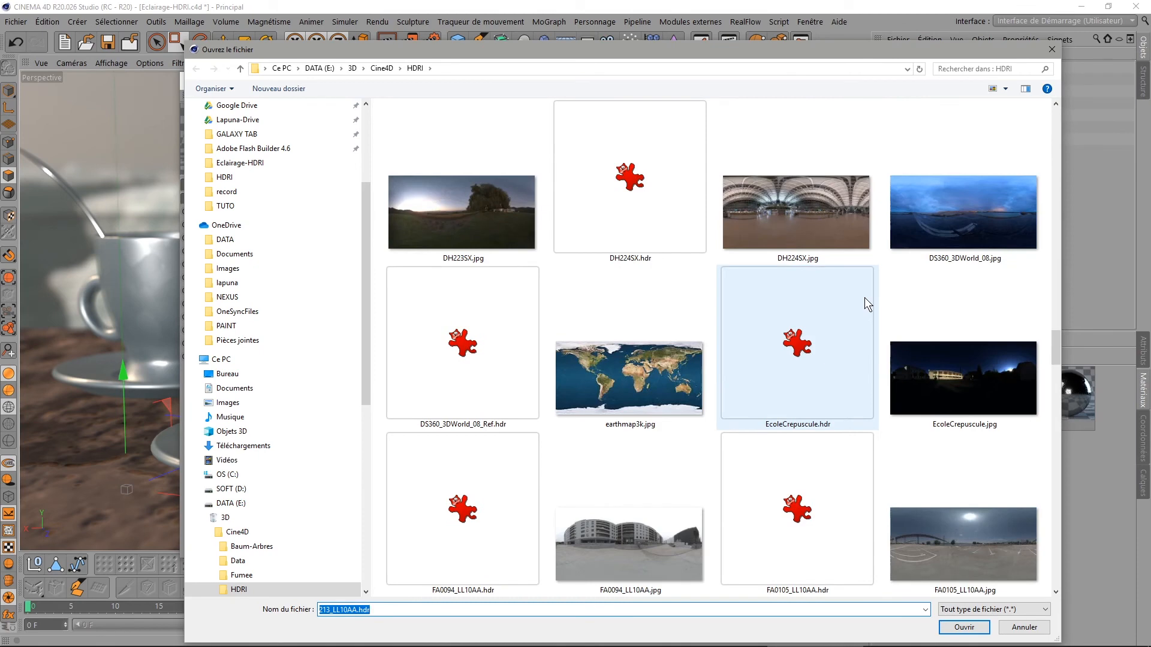
pyautogui.scroll(-10, 865, 298)
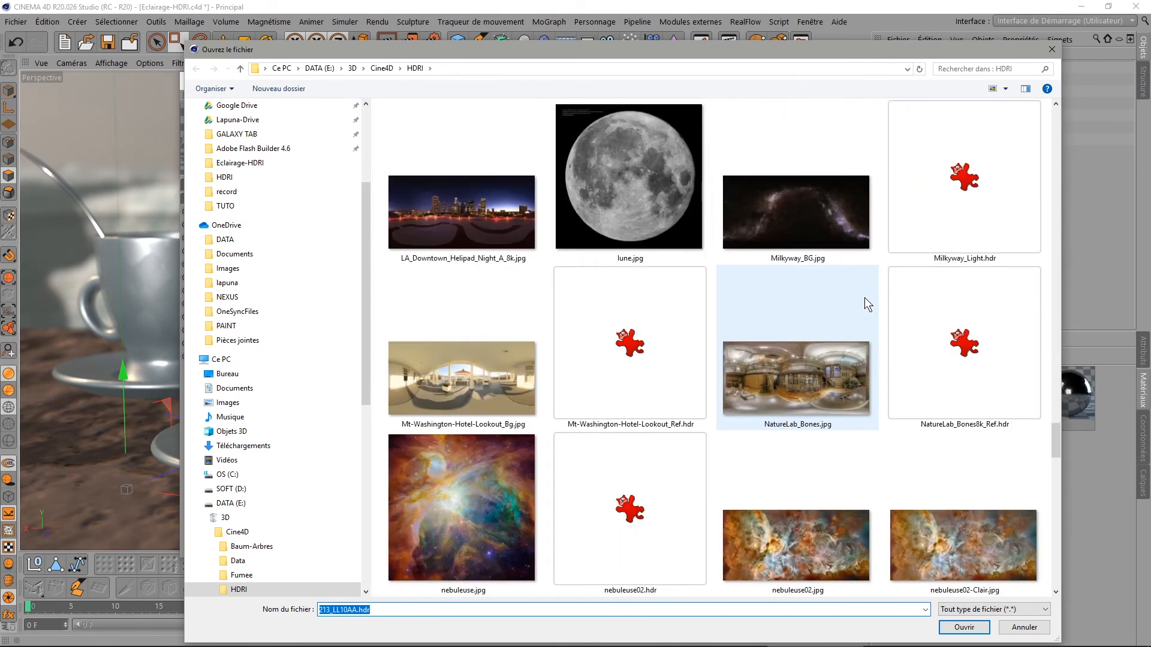
pyautogui.scroll(2, 864, 297)
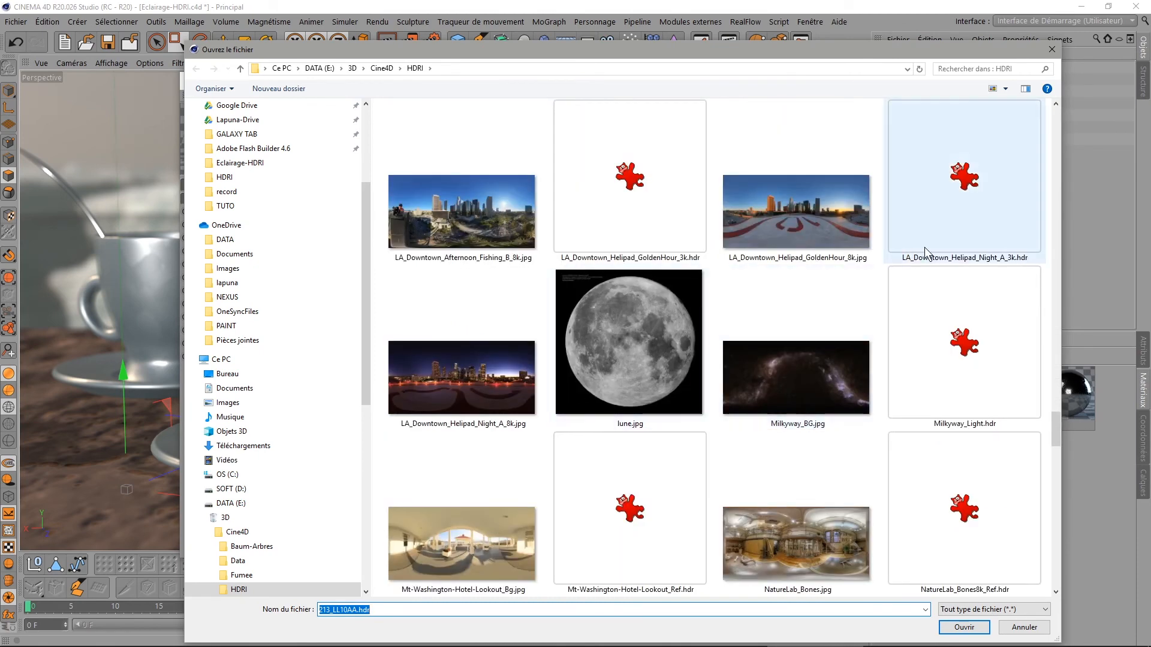
pyautogui.press('Return')
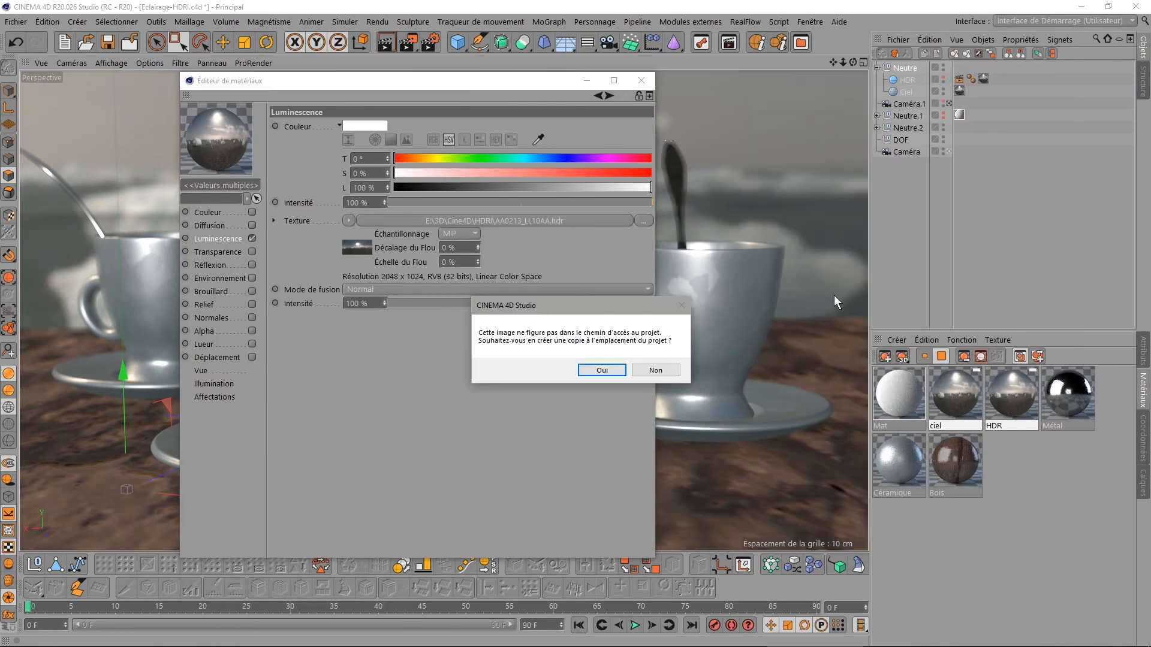
pyautogui.click(666, 365)
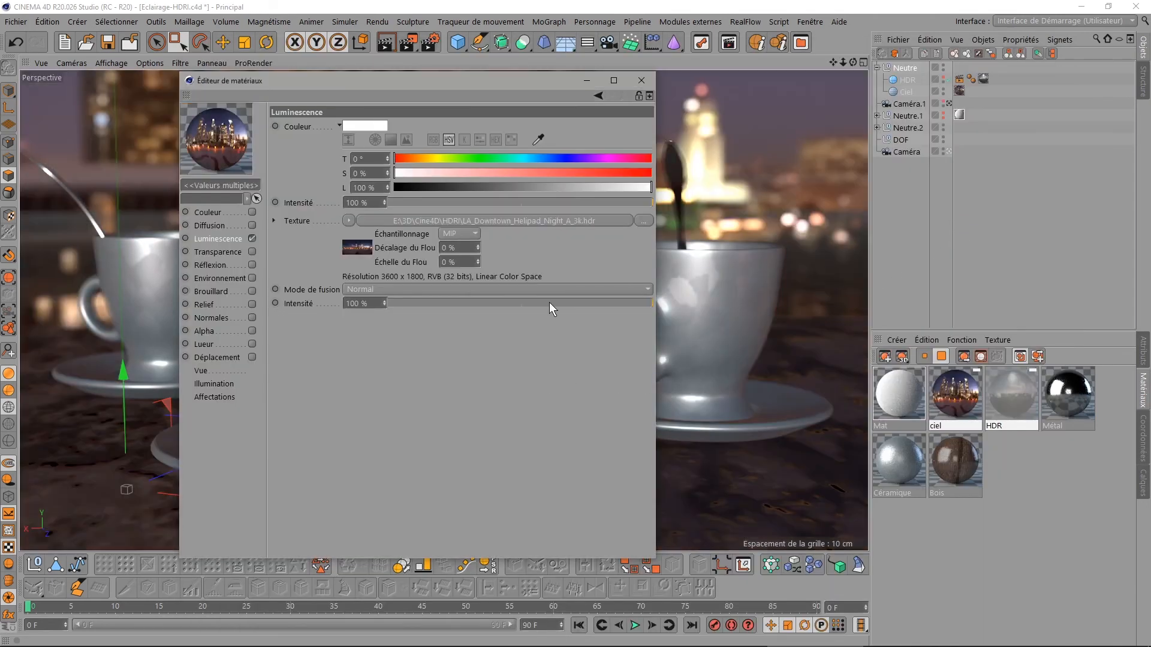
pyautogui.click(642, 80)
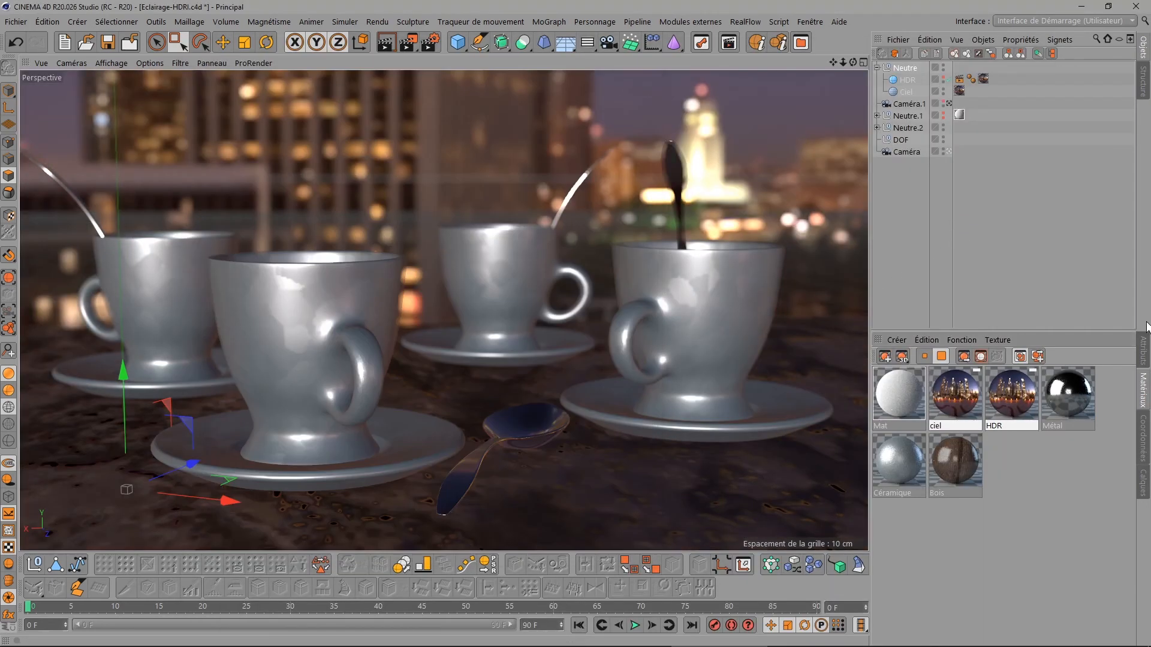
# Rotate the Neutre null to an R.H of 422° while viewing through Caméra, and return the view to Caméra.1.
pyautogui.click(1143, 350)
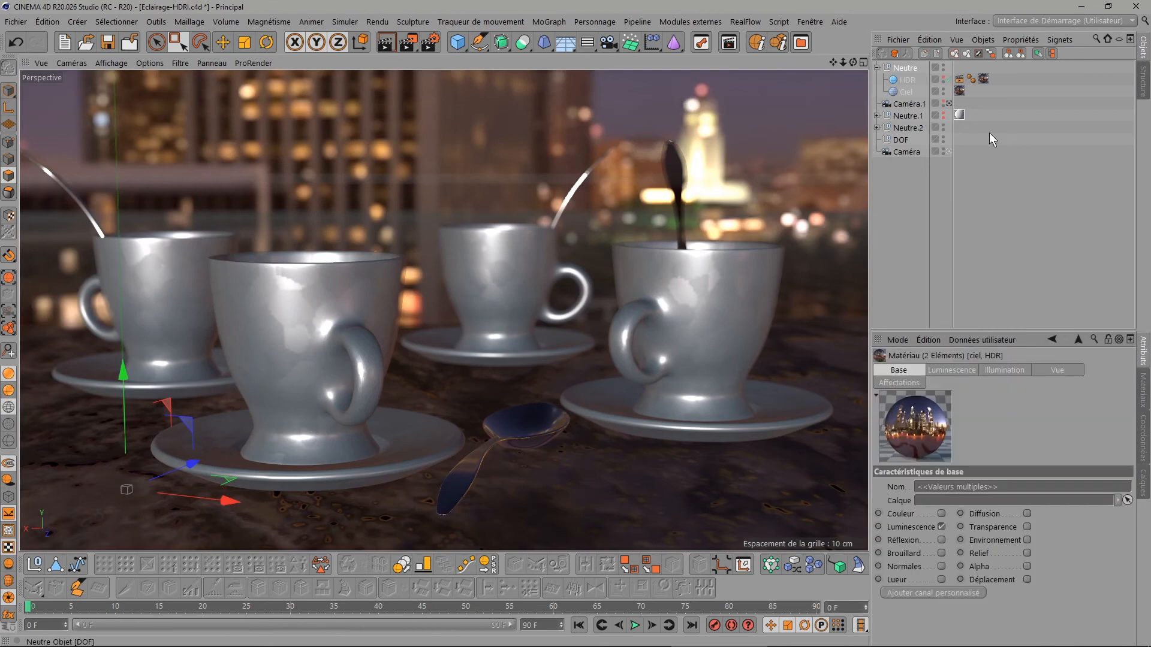
pyautogui.click(948, 104)
pyautogui.moveTo(852, 63); pyautogui.dragTo(871, 87)
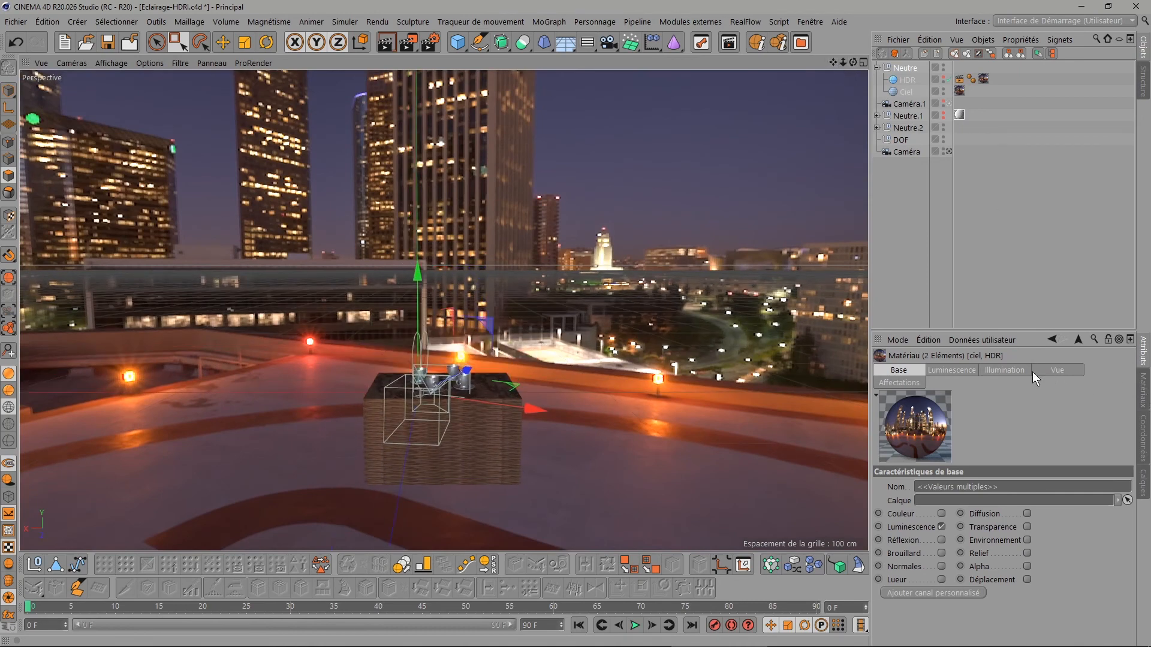
pyautogui.click(905, 68)
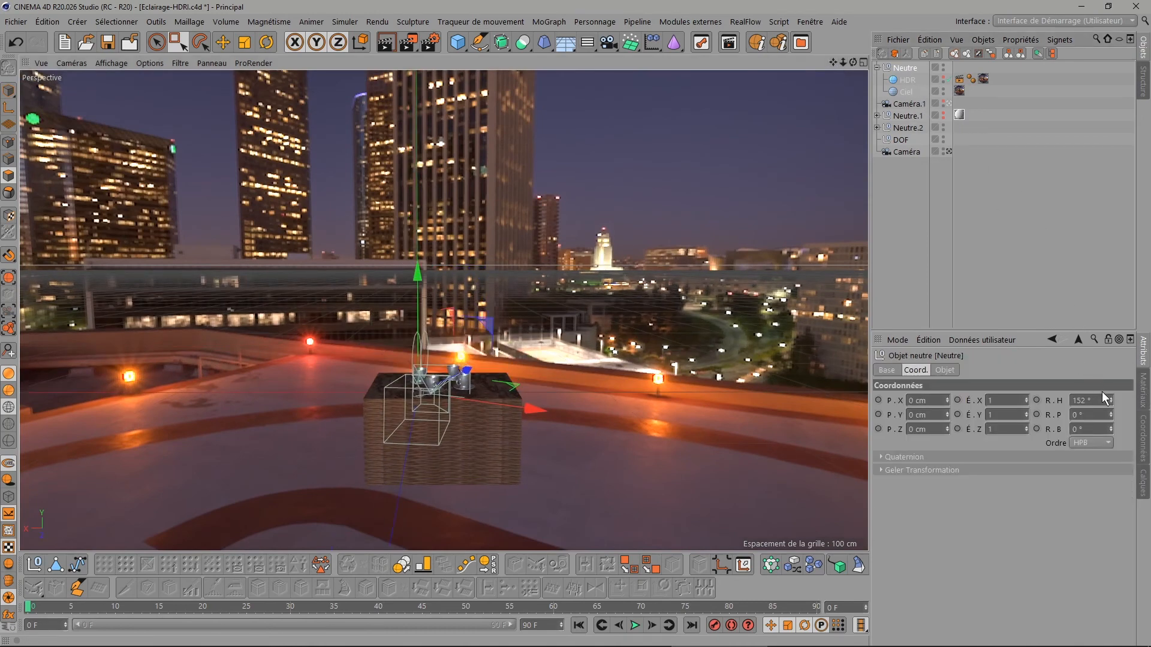
pyautogui.moveTo(1113, 400); pyautogui.dragTo(1113, 323)
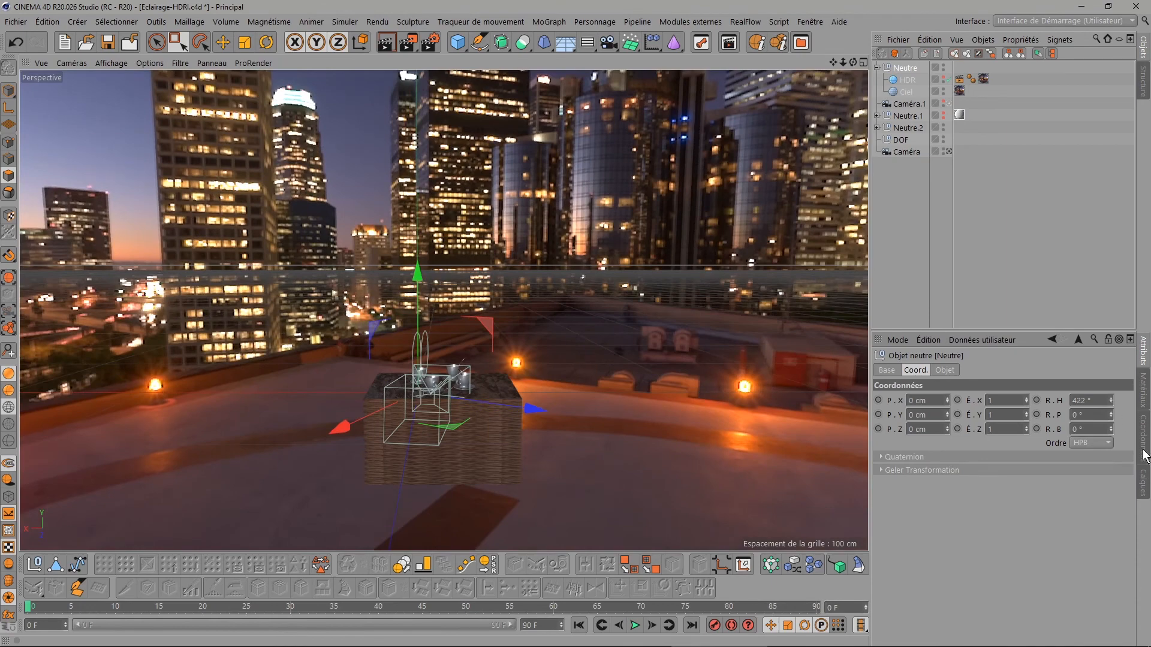
pyautogui.click(948, 151)
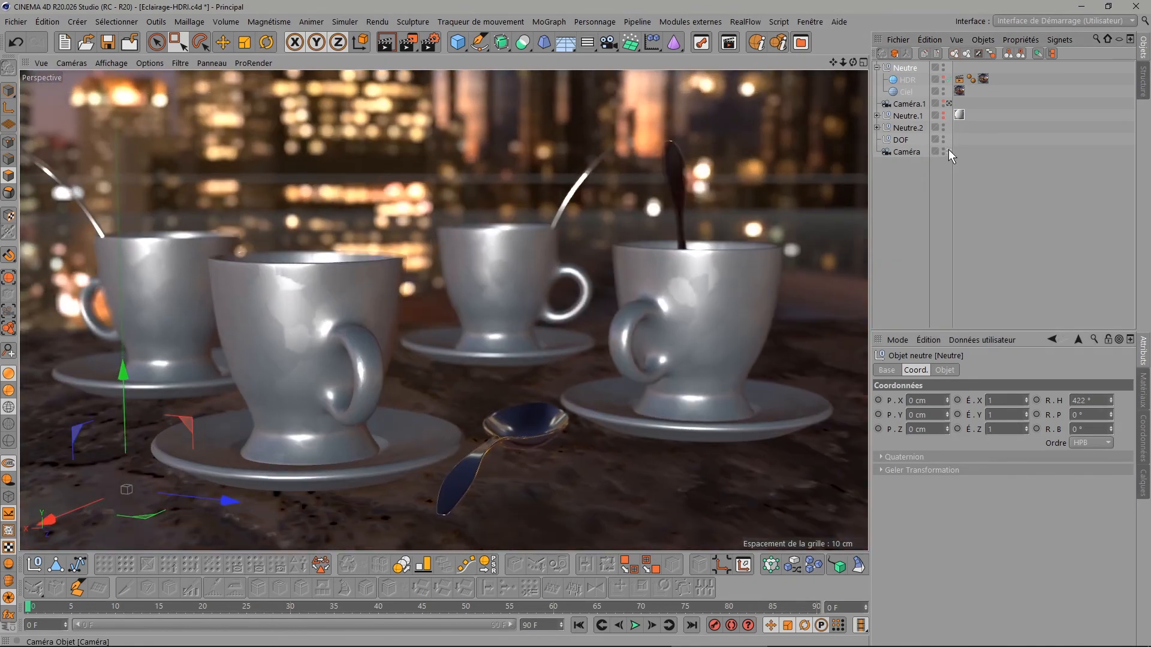
# Set the Point blanc of the HDR material's Luminescence bitmap to 0.6 and render the scene in the Visualiseur.
pyautogui.click(1143, 391)
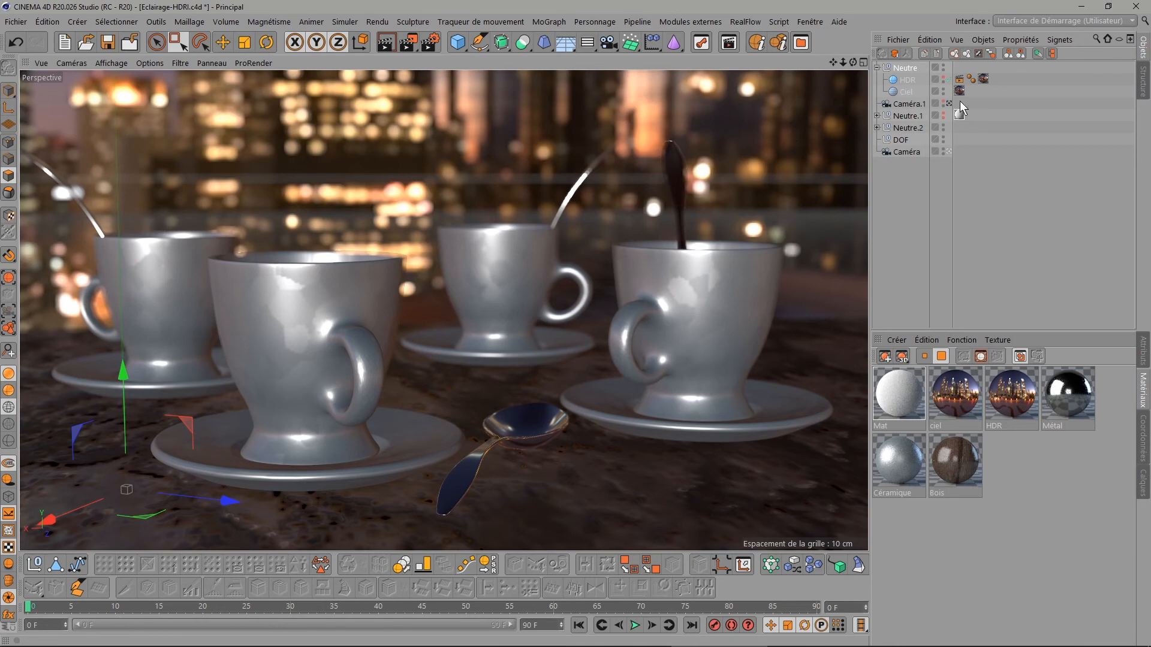
pyautogui.doubleClick(1009, 400)
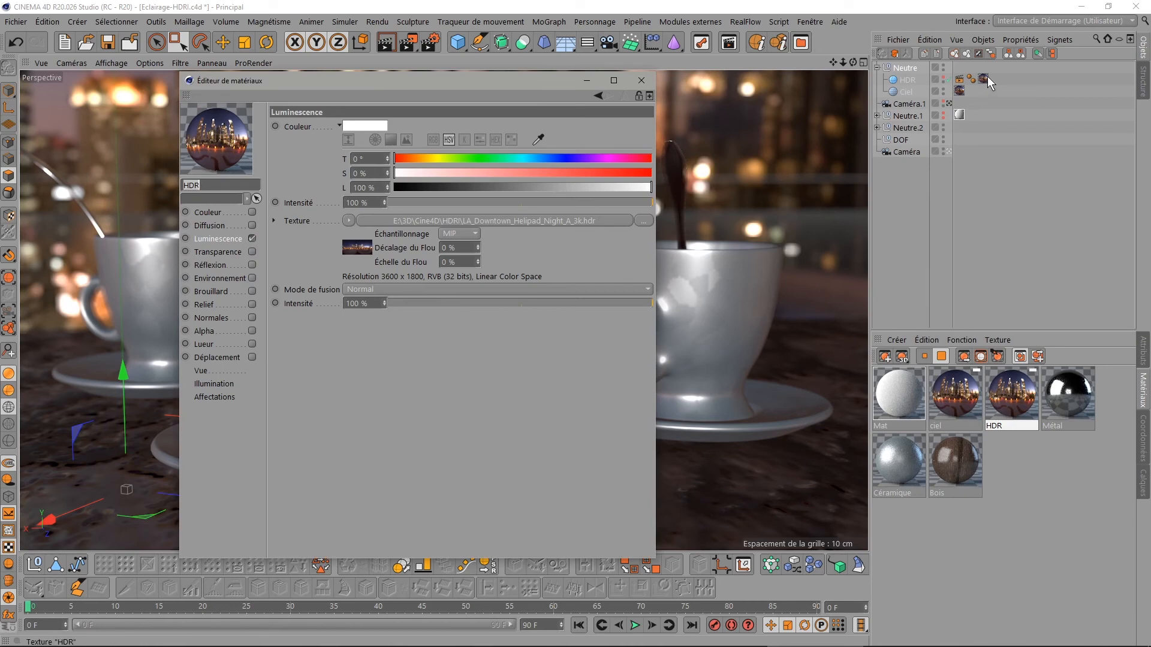
pyautogui.click(360, 248)
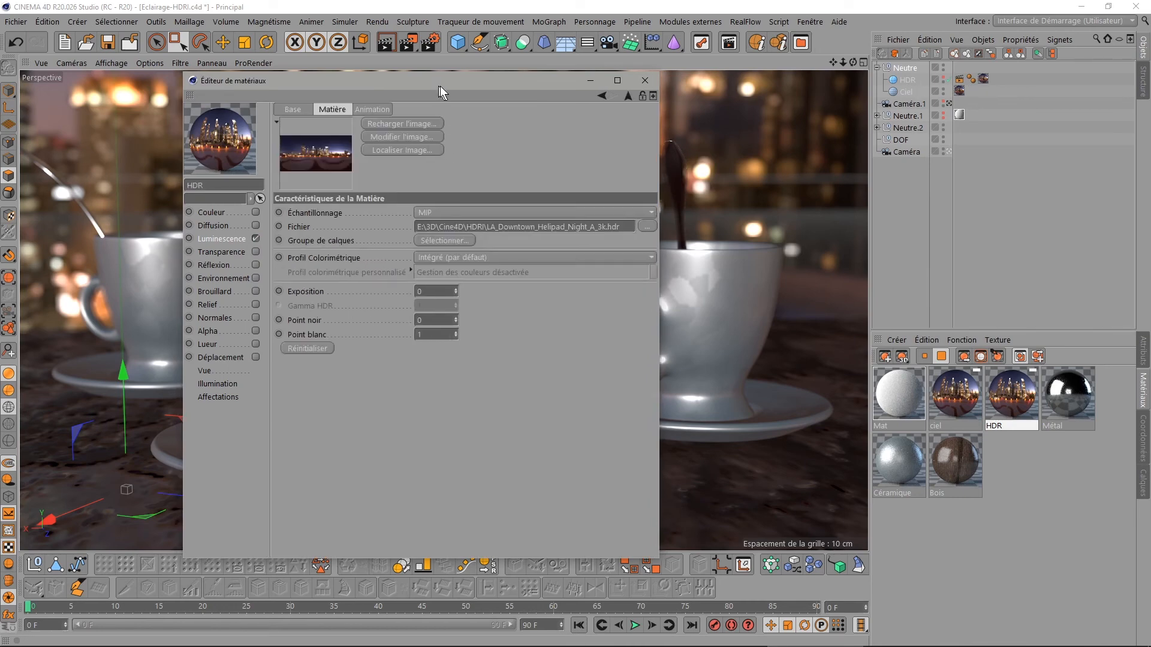
pyautogui.moveTo(440, 86); pyautogui.dragTo(680, 85)
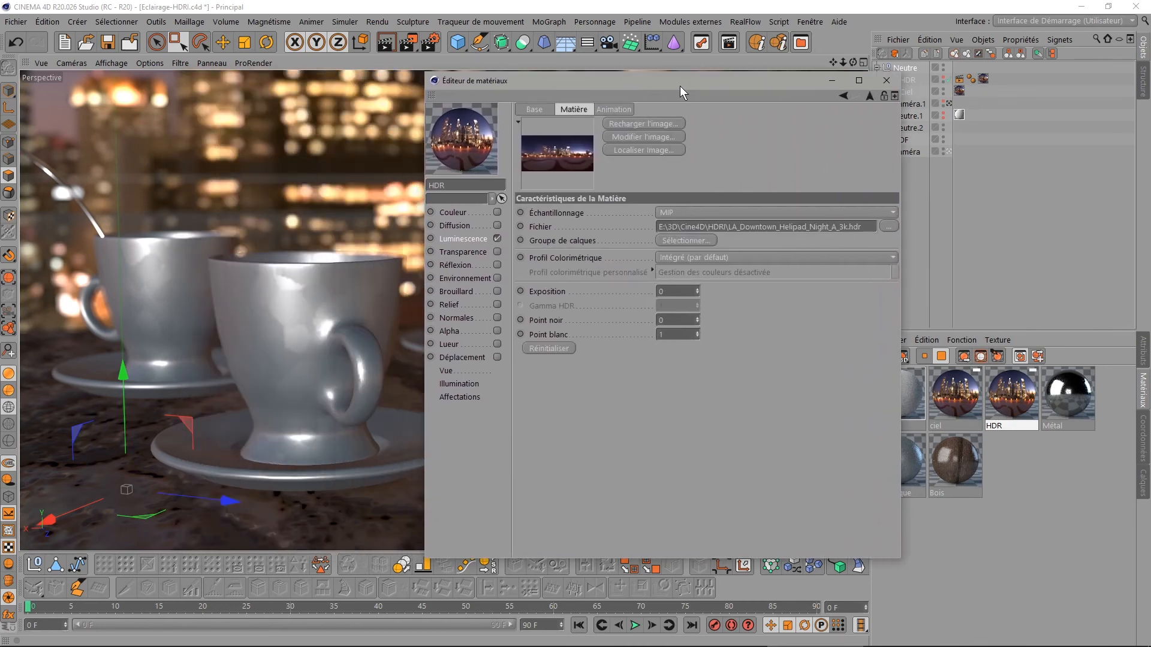
pyautogui.doubleClick(675, 334)
pyautogui.write('0.6')
pyautogui.press('Return')
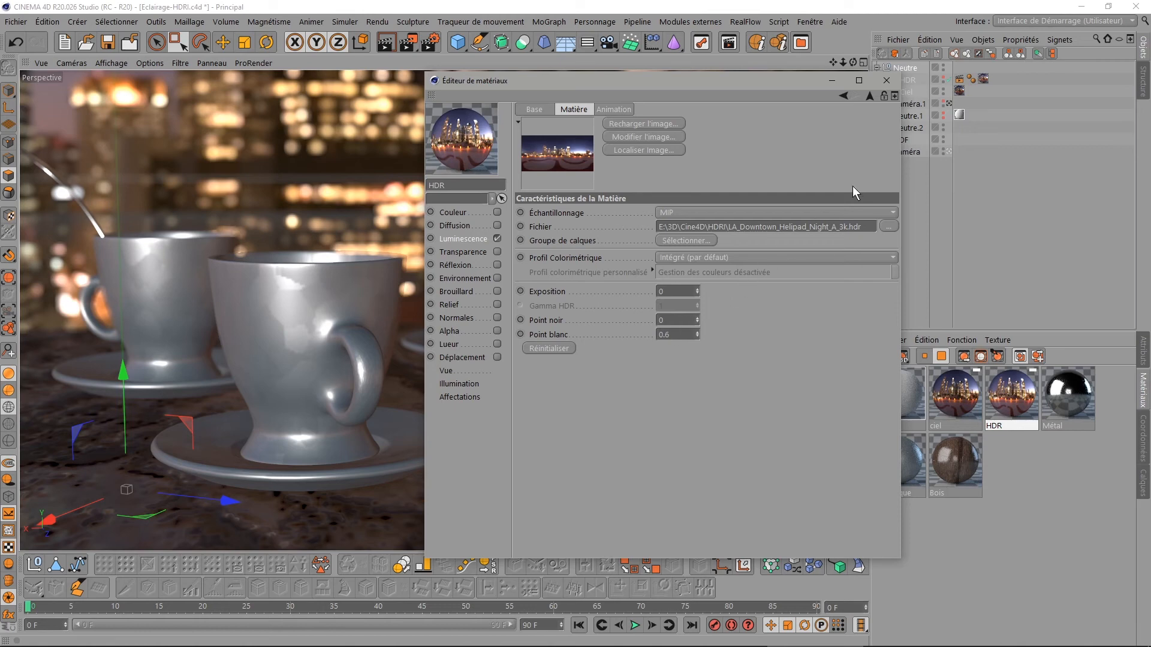
pyautogui.click(887, 81)
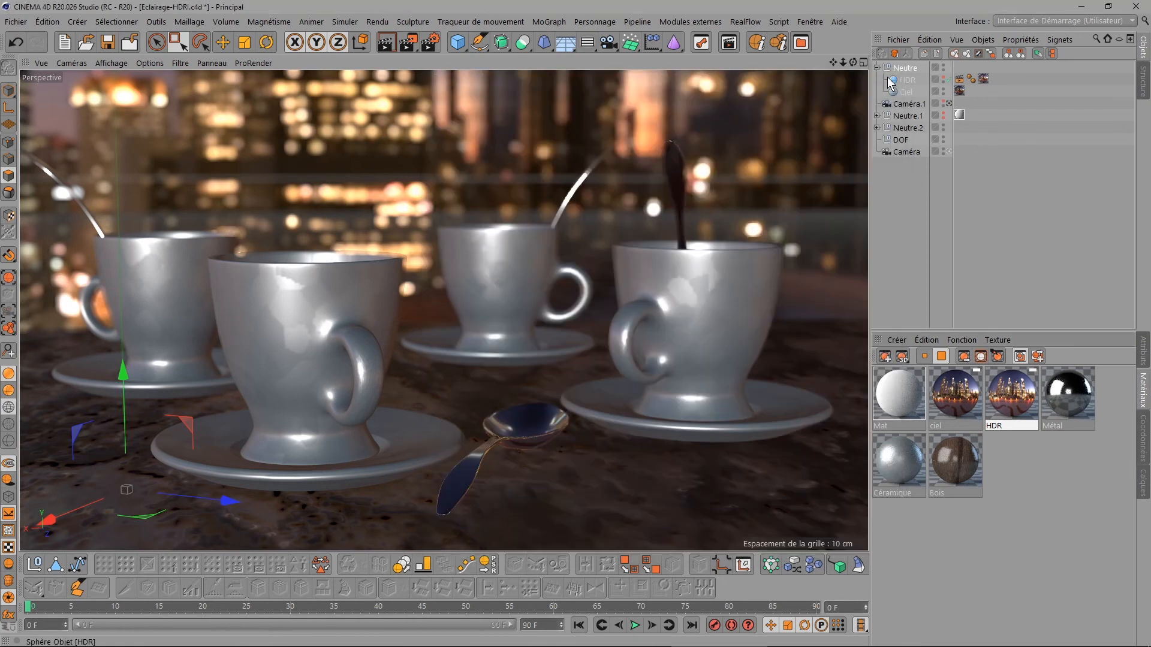
pyautogui.click(427, 45)
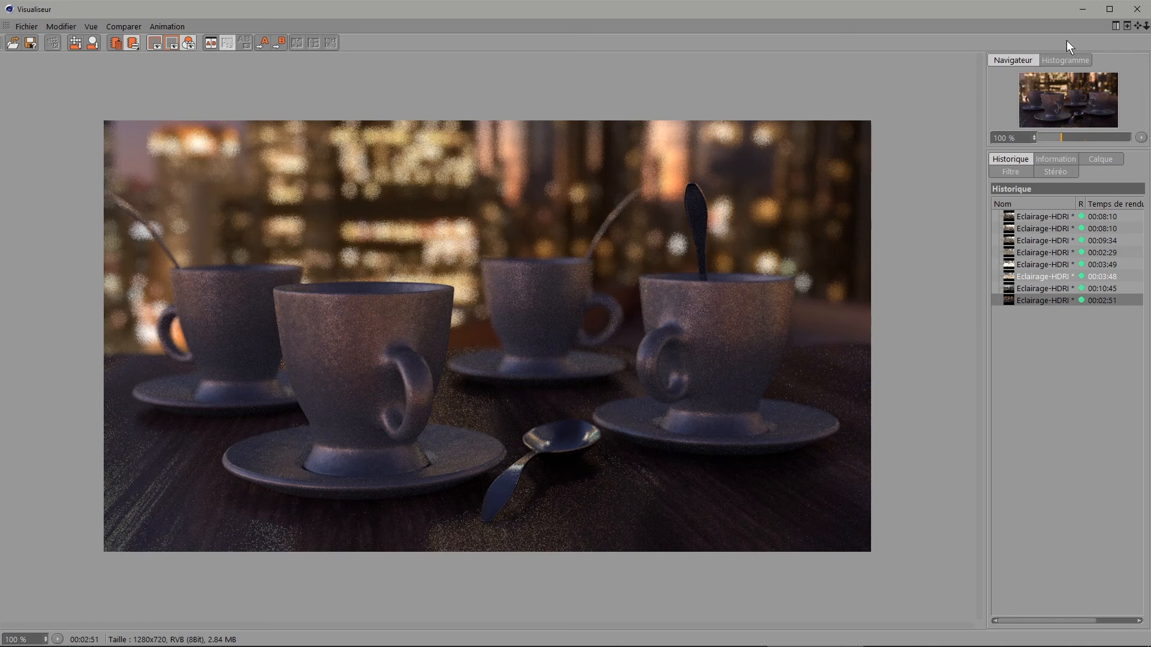
pyautogui.click(1130, 16)
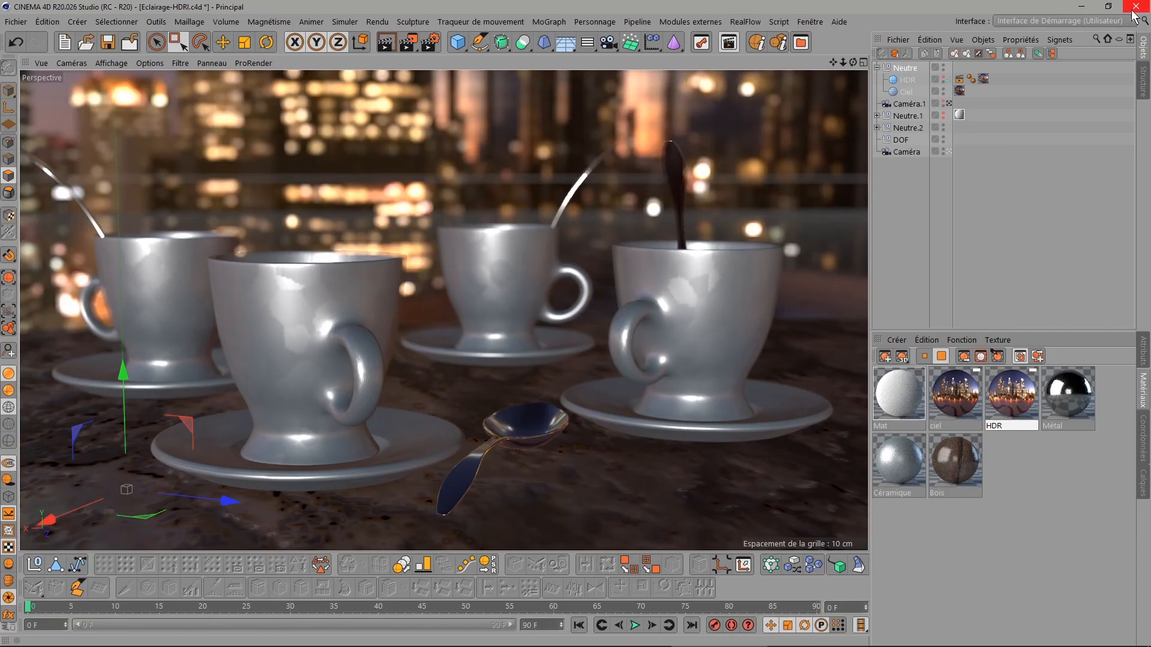
# Set the Exposition of the HDR material's Luminescence bitmap to 1 and its Point noir to 0.05.
pyautogui.doubleClick(1002, 406)
pyautogui.click(344, 244)
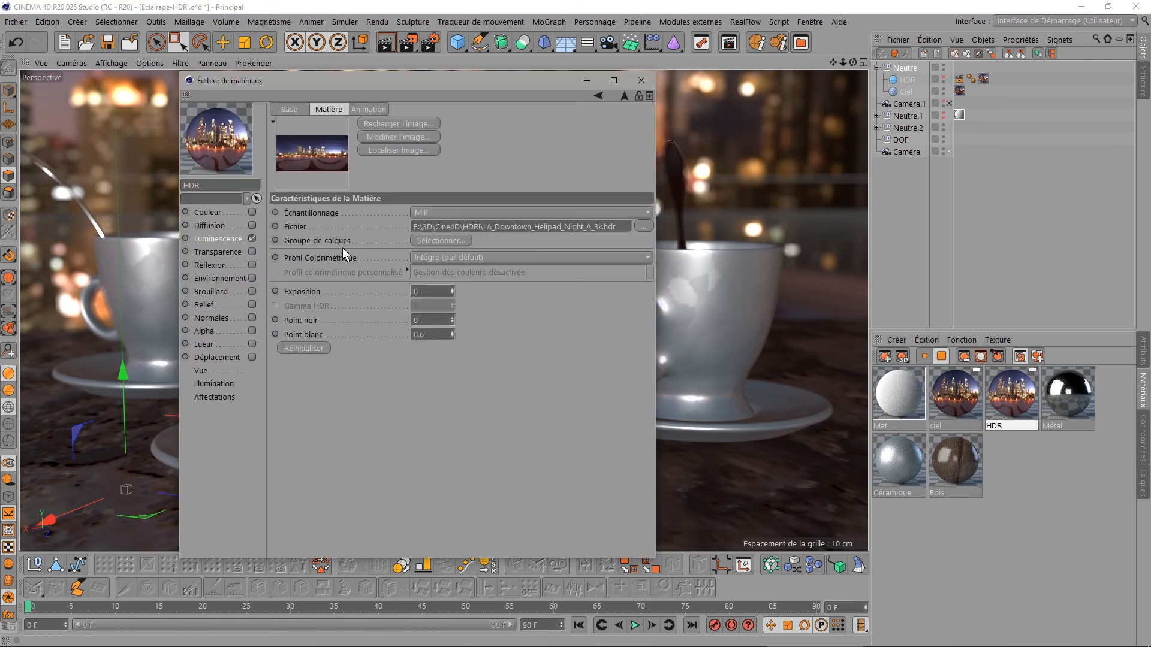
pyautogui.click(415, 291)
pyautogui.write('21')
pyautogui.press('Return')
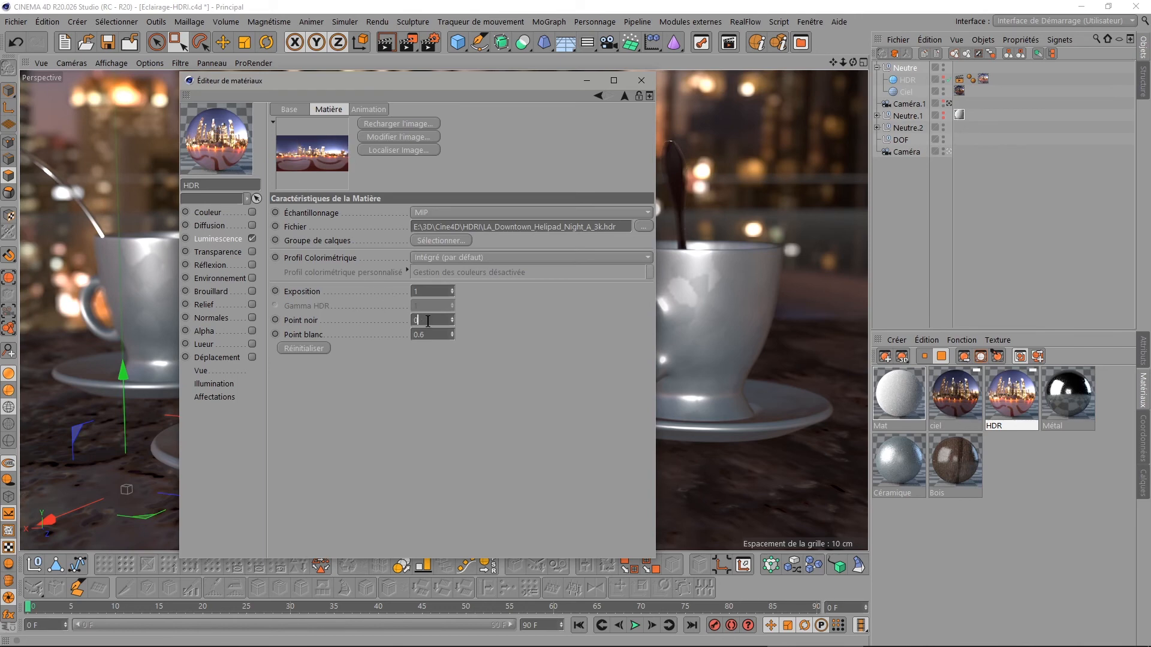
pyautogui.write('0.08')
pyautogui.press('Return')
pyautogui.write('0.05')
pyautogui.press('Return')
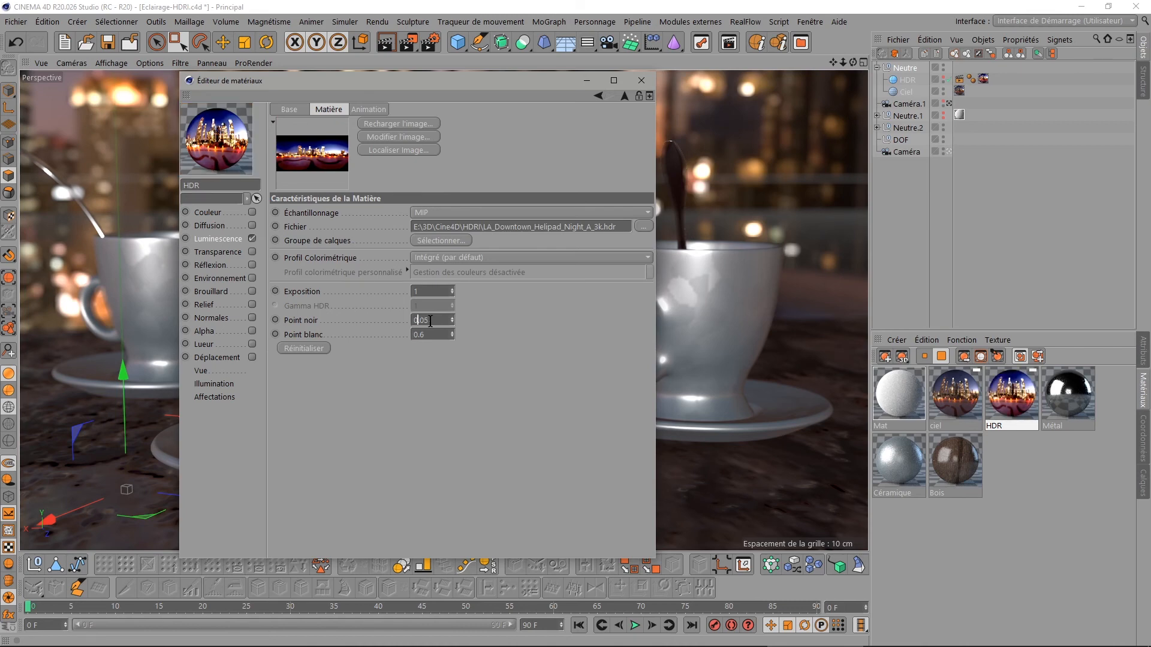
# Lower the Point blanc of the HDR material's Luminescence bitmap to 0.5 and close the material editor.
pyautogui.press('BackSpace')
pyautogui.write('5')
pyautogui.press('Return')
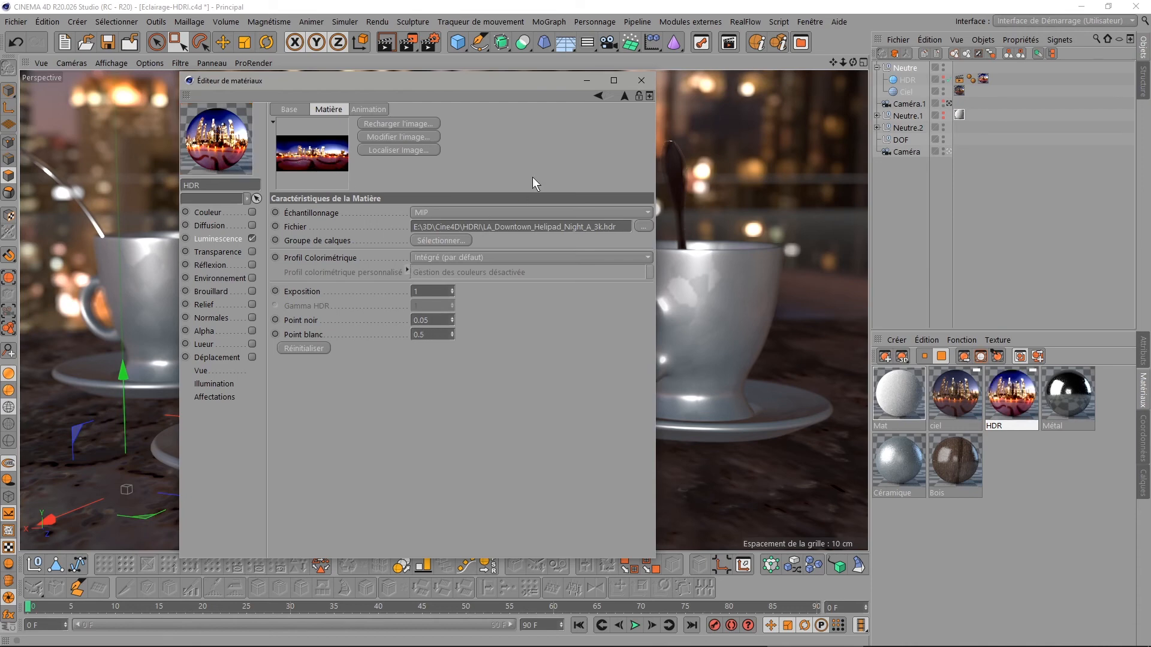
pyautogui.click(641, 84)
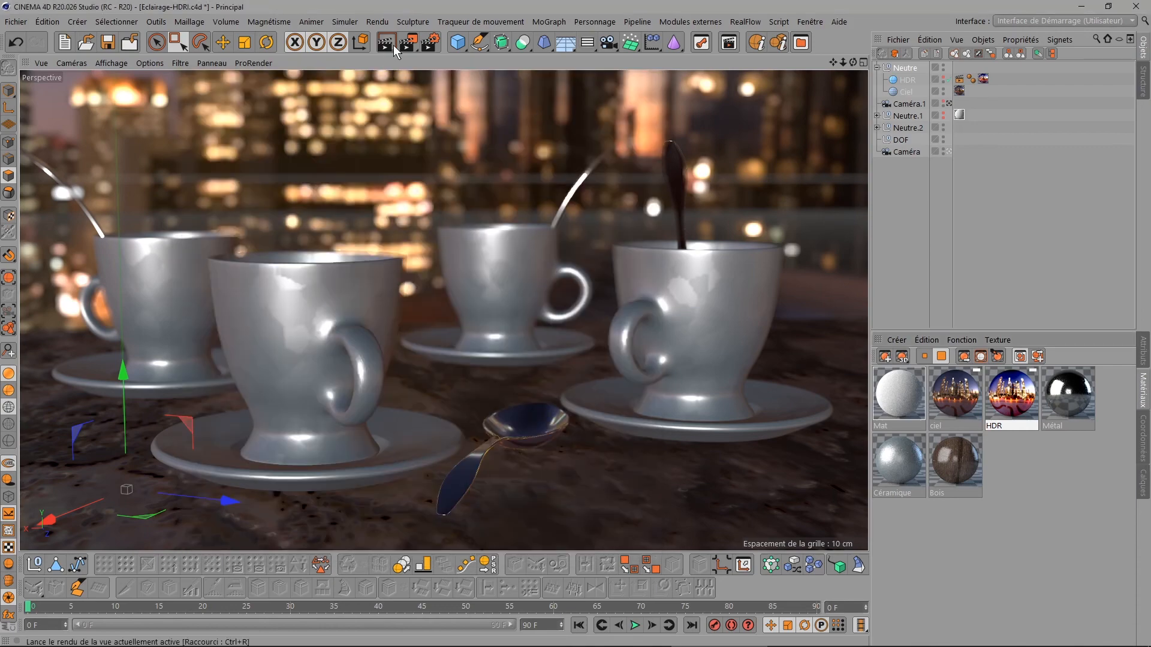
# Render the scene in the Visualiseur and compare the result with the previous render in the history.
pyautogui.click(408, 38)
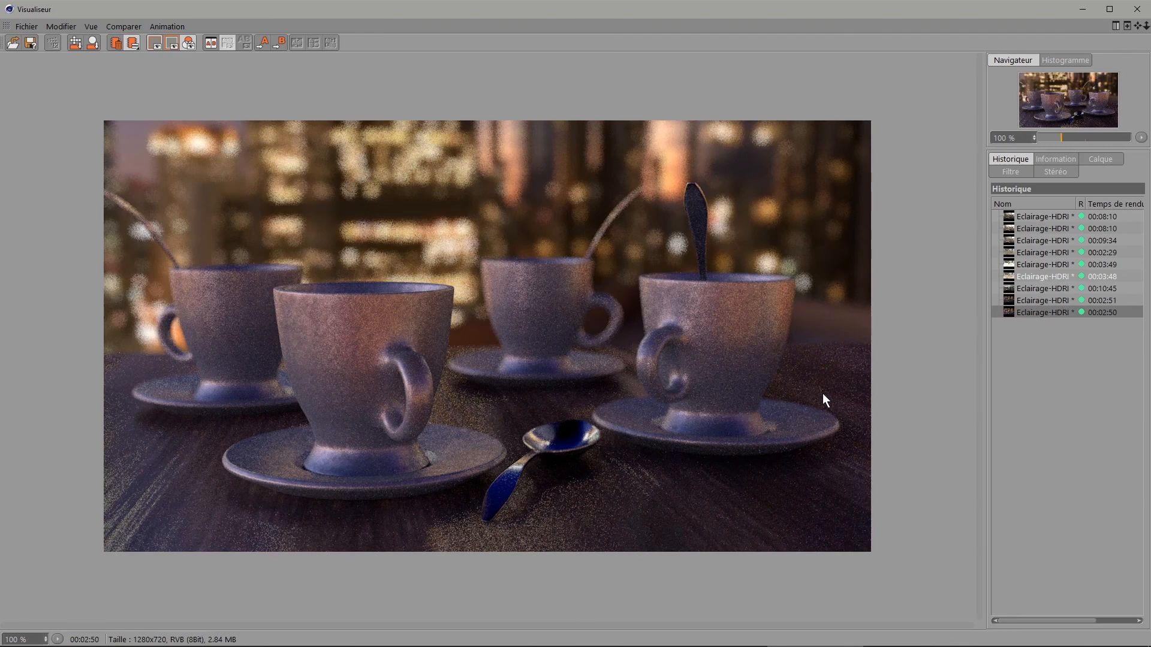
pyautogui.press('Up')
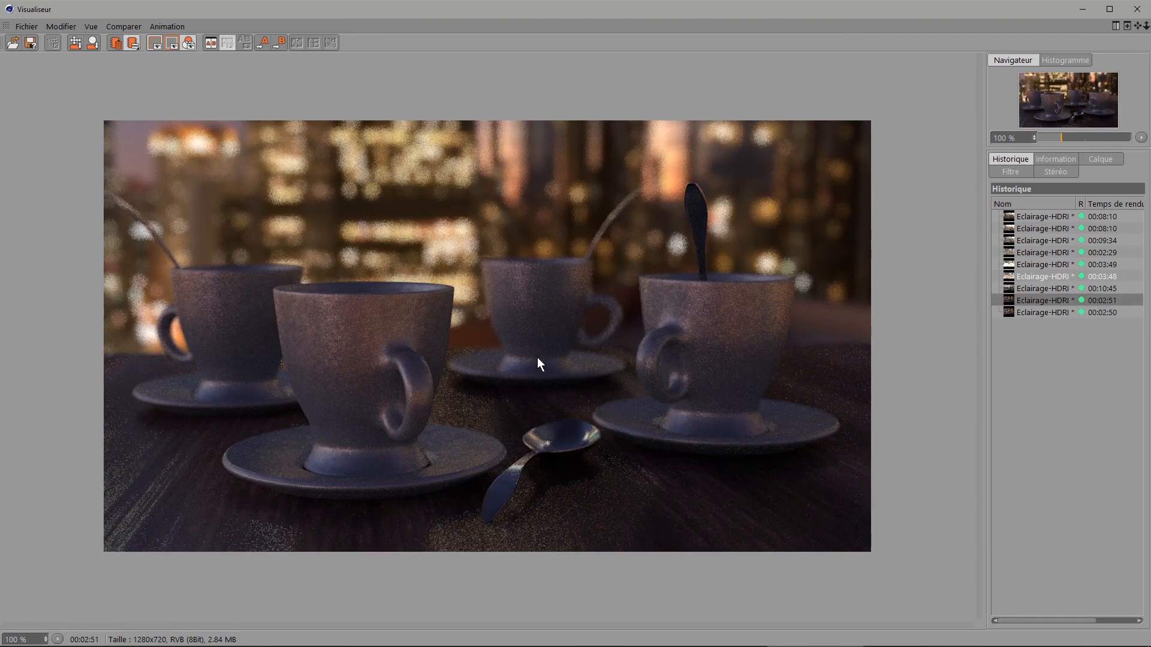
pyautogui.press('Down')
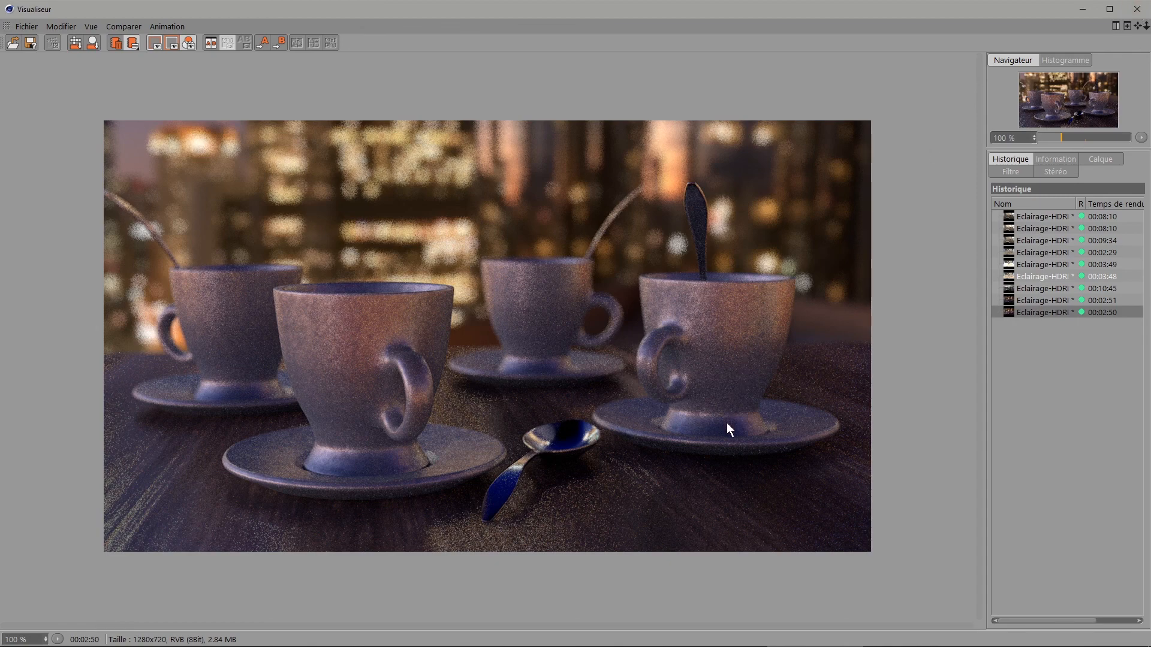
pyautogui.click(1136, 9)
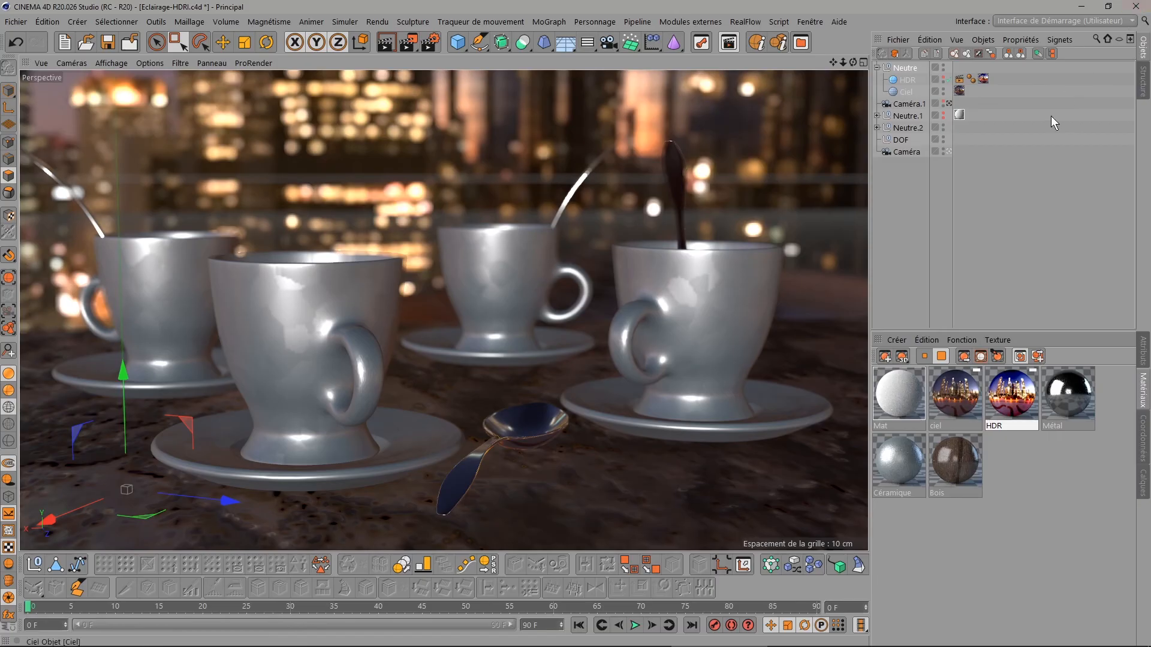
# Wrap the HDR material's Luminescence bitmap in a Calque shader and add a Teinte / Saturation / Luminosité effect above it.
pyautogui.doubleClick(1009, 396)
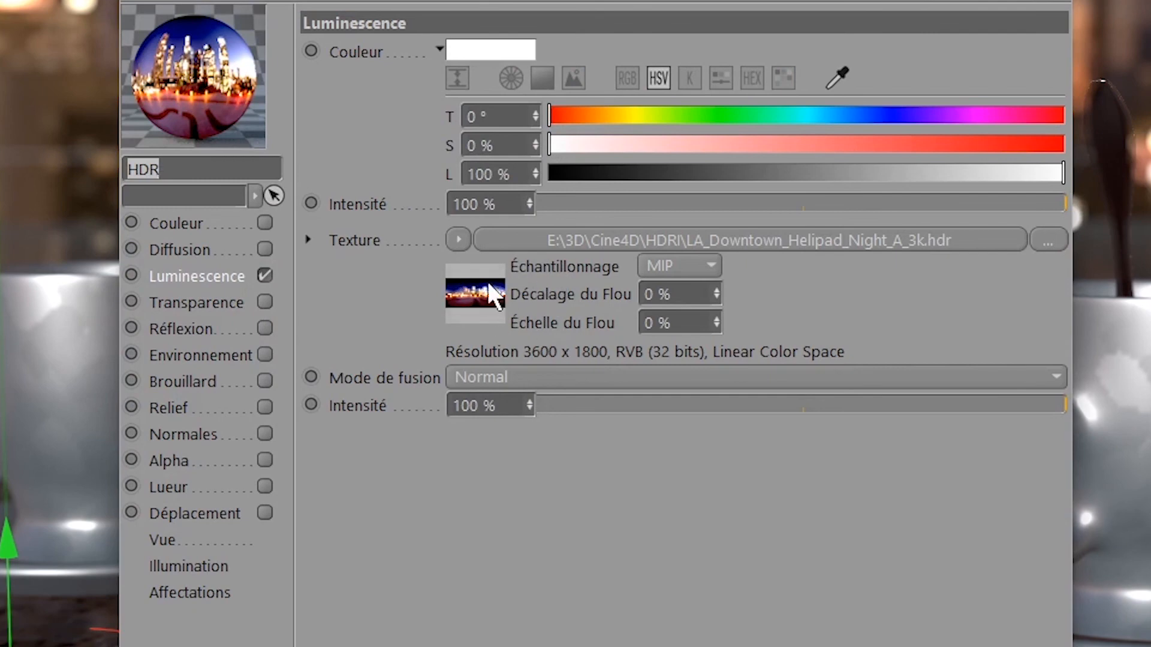
pyautogui.click(459, 240)
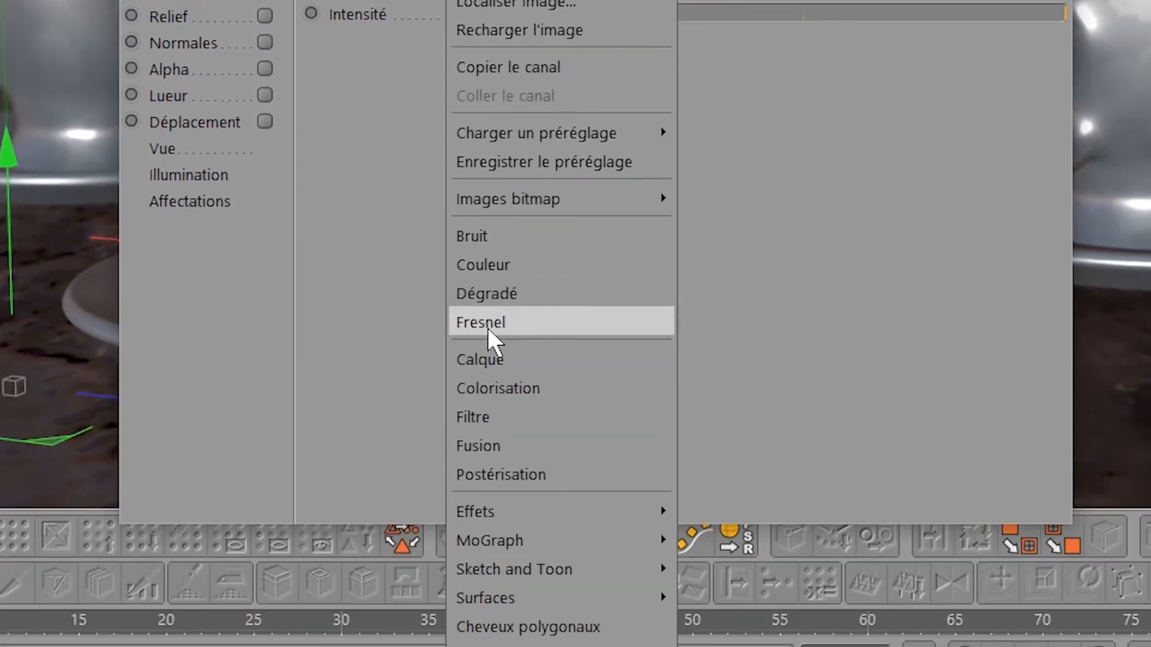
pyautogui.click(495, 358)
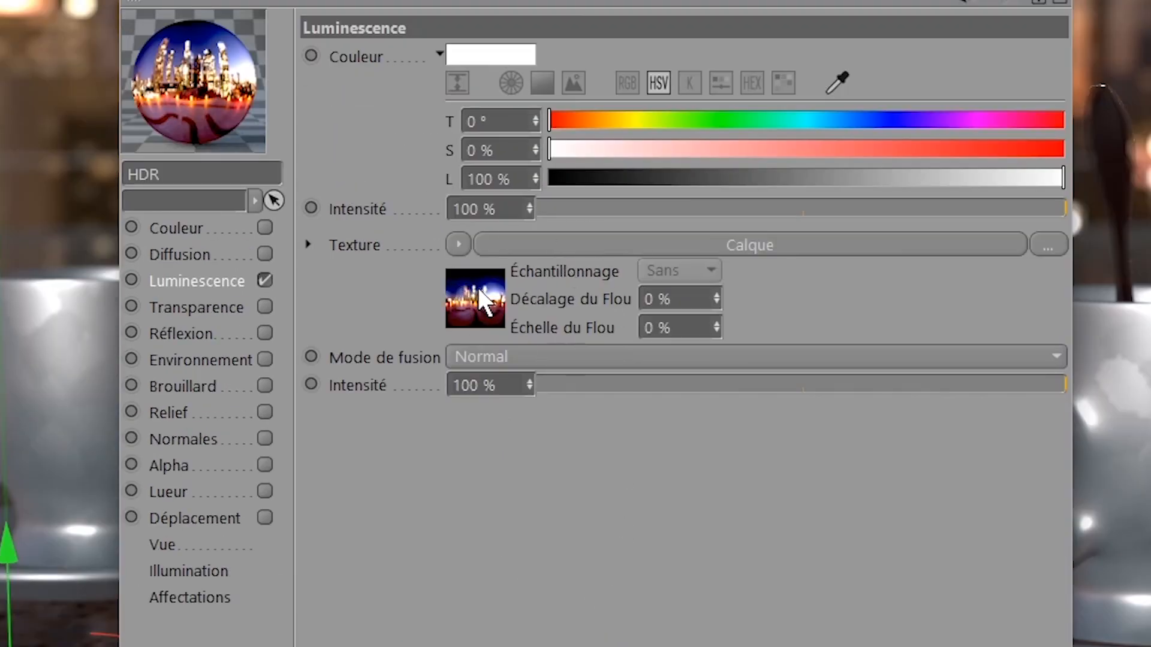
pyautogui.doubleClick(477, 287)
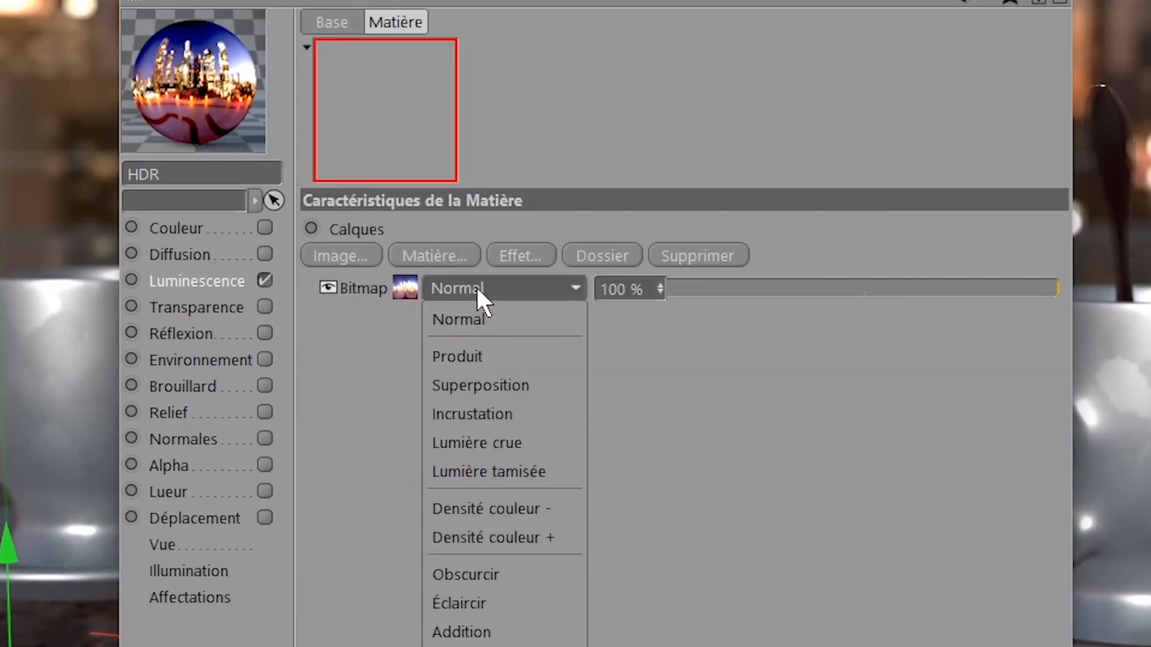
pyautogui.click(687, 372)
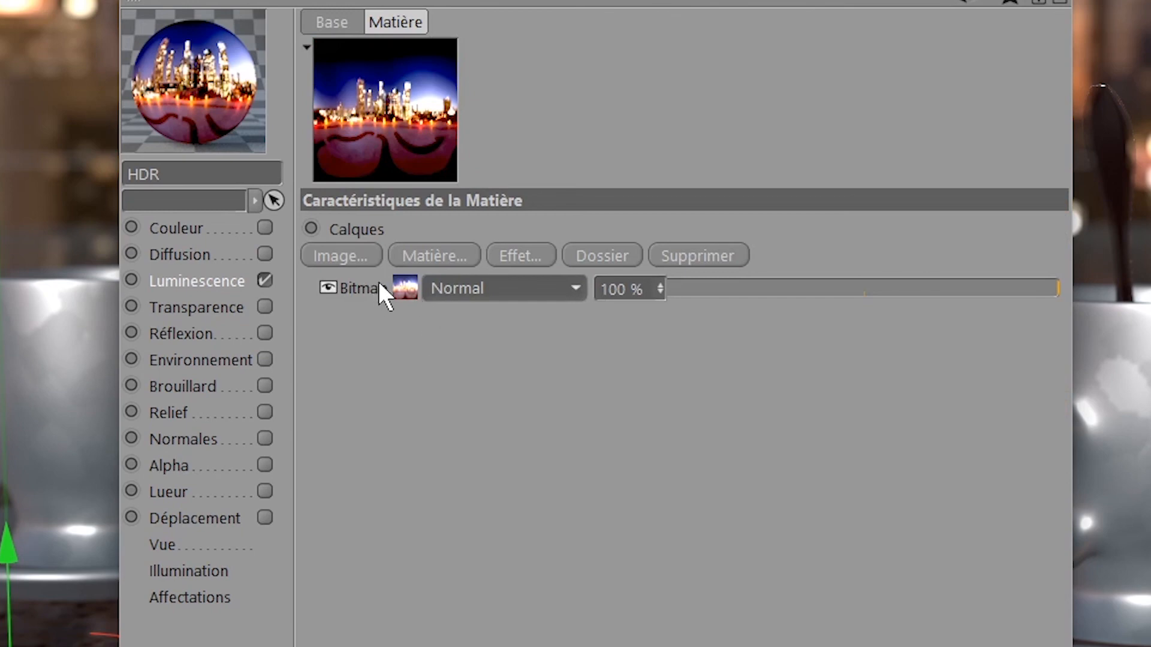
pyautogui.click(518, 248)
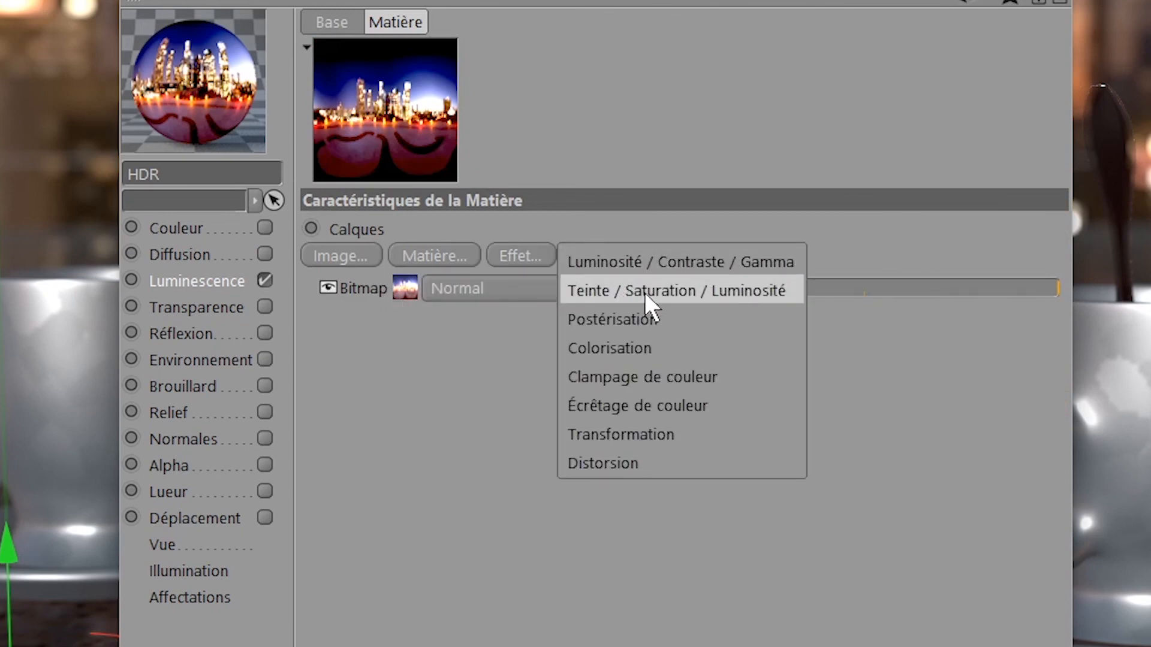
pyautogui.click(645, 293)
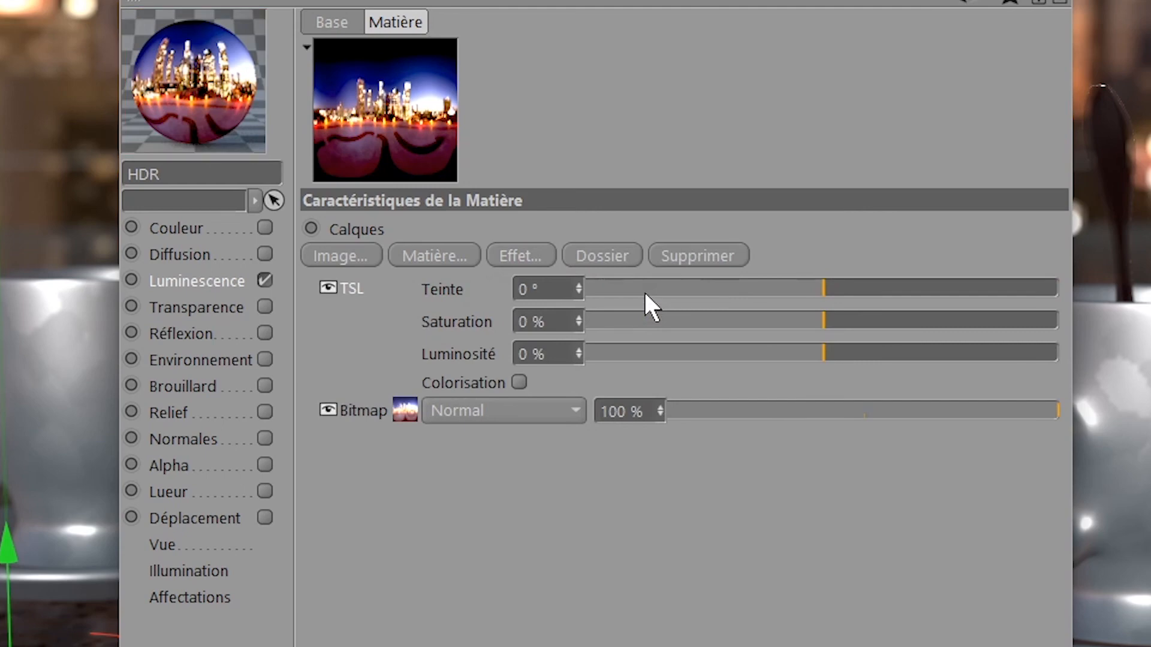
# Set the Saturation of the TSL effect in the HDR material's Calque shader to -15 %.
pyautogui.click(536, 322)
pyautogui.write('-15')
pyautogui.doubleClick(561, 324)
pyautogui.write('-20')
pyautogui.press('Return')
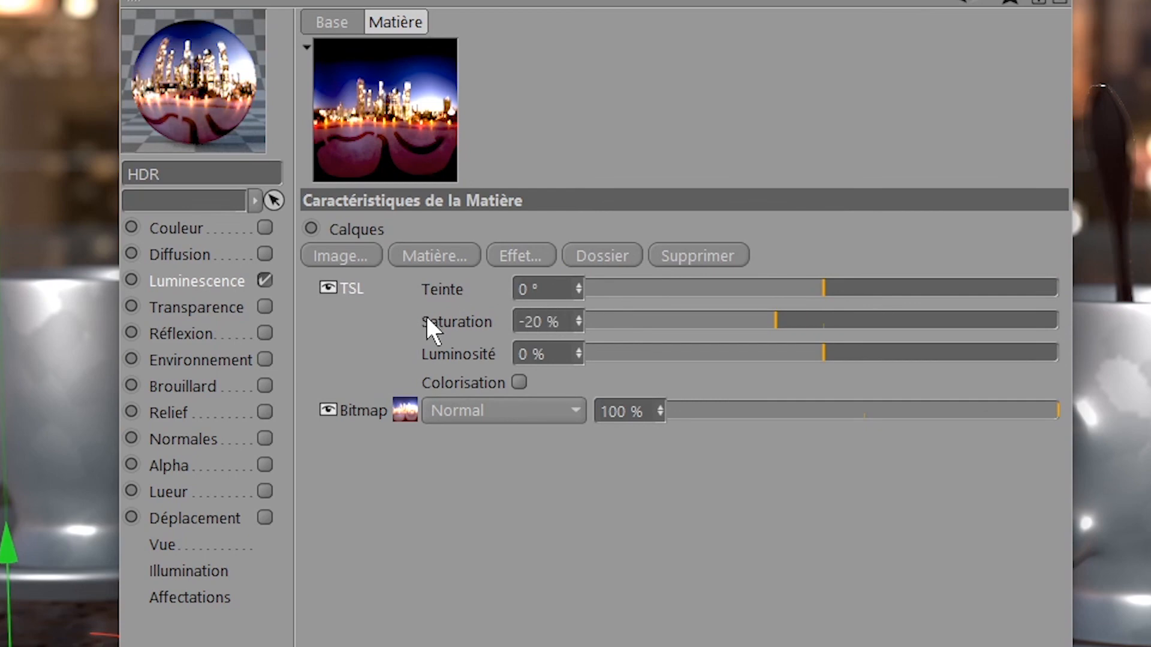
pyautogui.moveTo(566, 321); pyautogui.dragTo(346, 299)
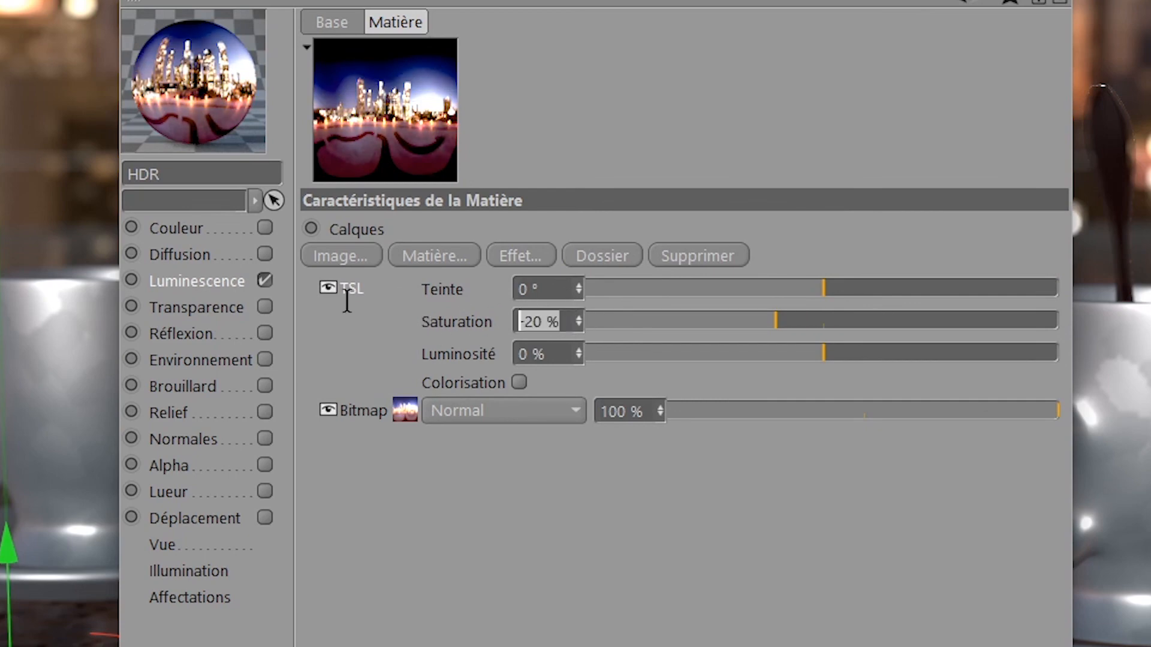
pyautogui.write('-15')
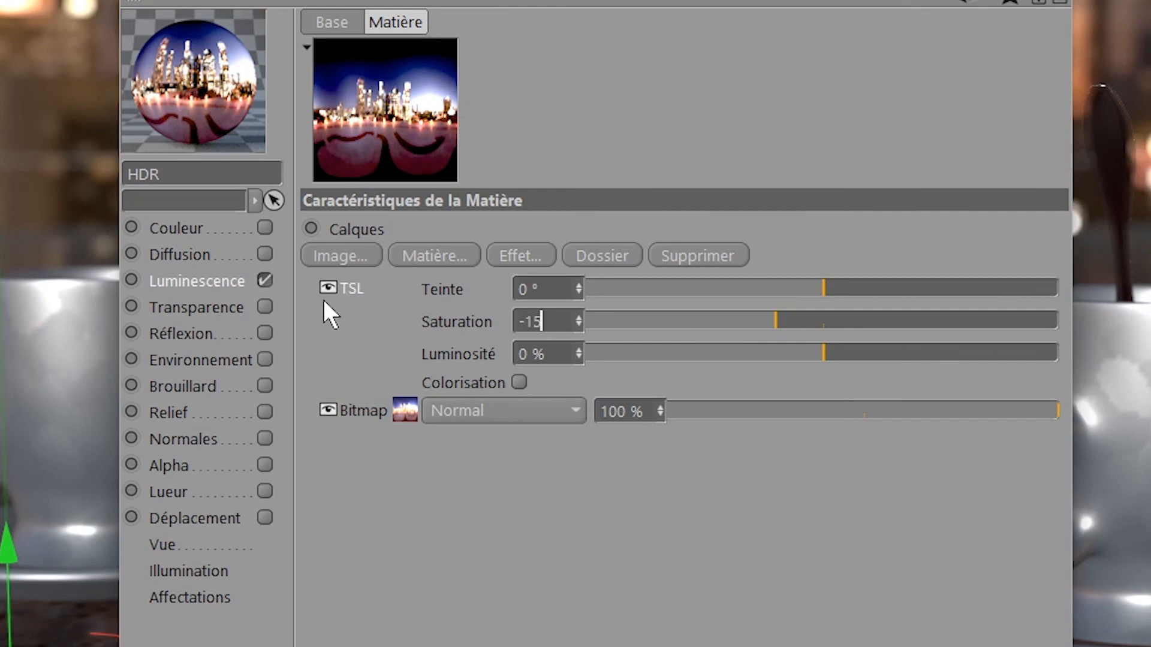
pyautogui.press('Return')
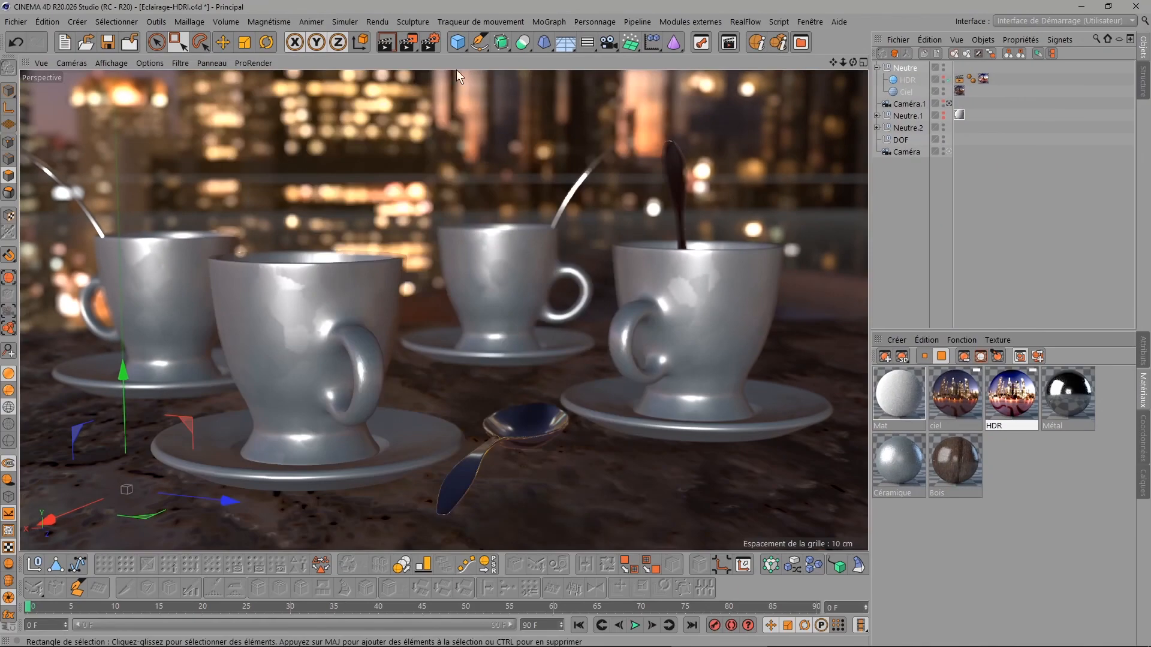
# Render the scene with the desaturated HDR texture and compare it with the preceding render in the Visualiseur.
pyautogui.click(411, 38)
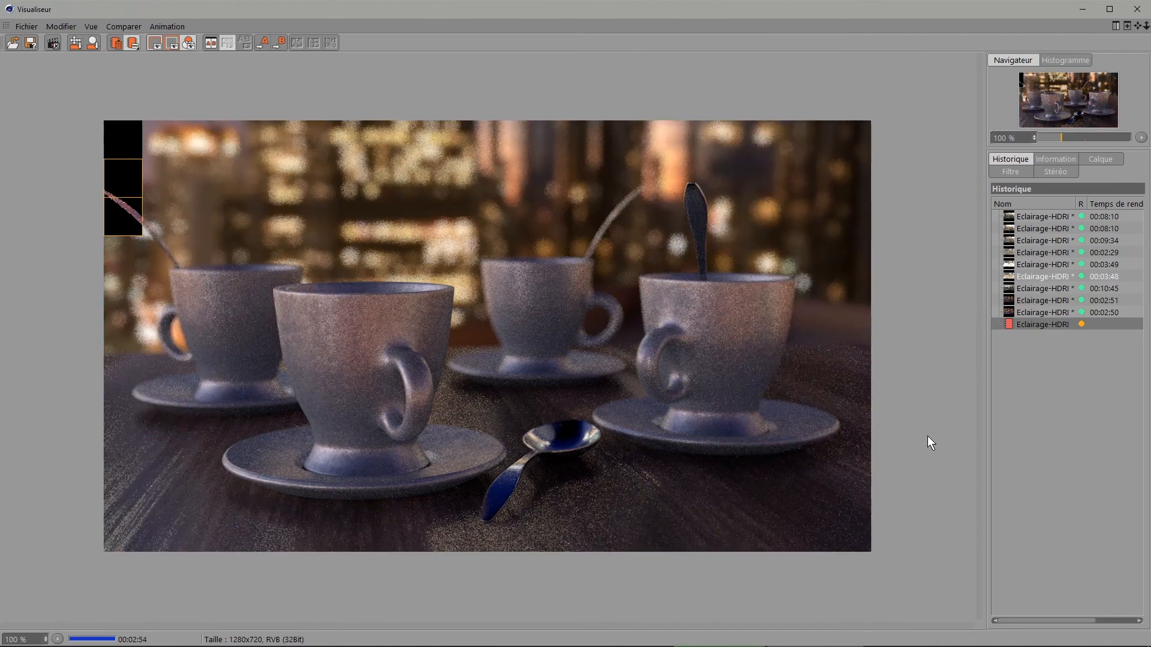
pyautogui.press('Up')
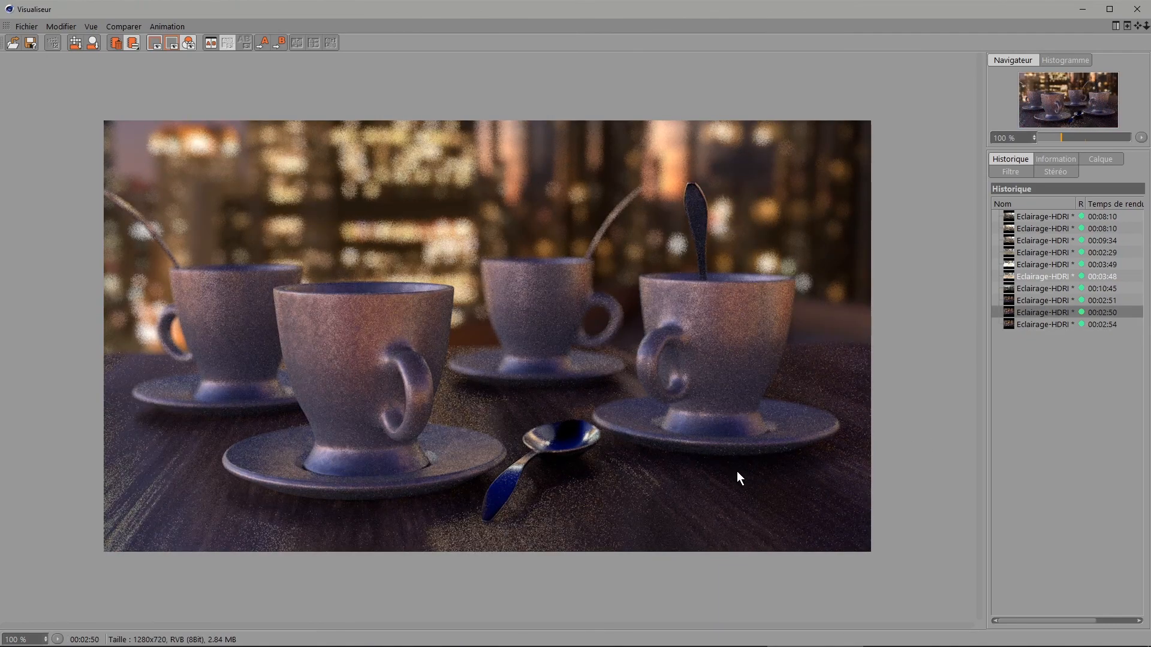
# Compare the last two renders in the history by alternating between them repeatedly, and close the Visualiseur.
pyautogui.press('Down')
pyautogui.press('Up')
pyautogui.press('Down')
pyautogui.press('Up')
pyautogui.press('Down')
pyautogui.press('Up')
pyautogui.press('Down')
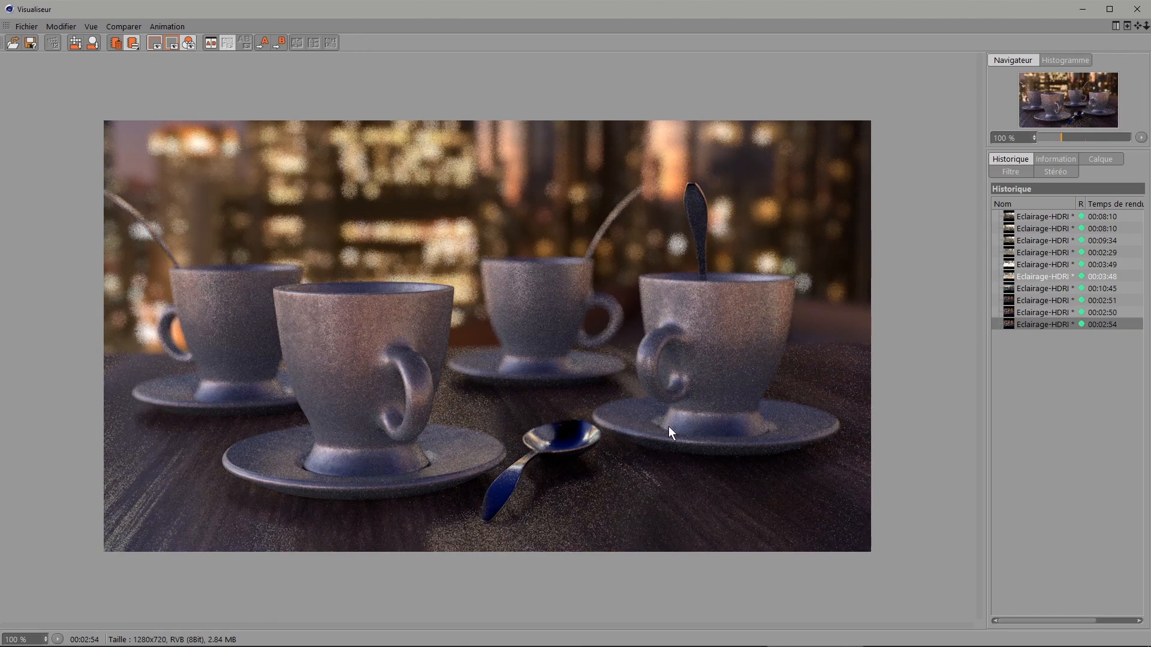
pyautogui.click(1137, 9)
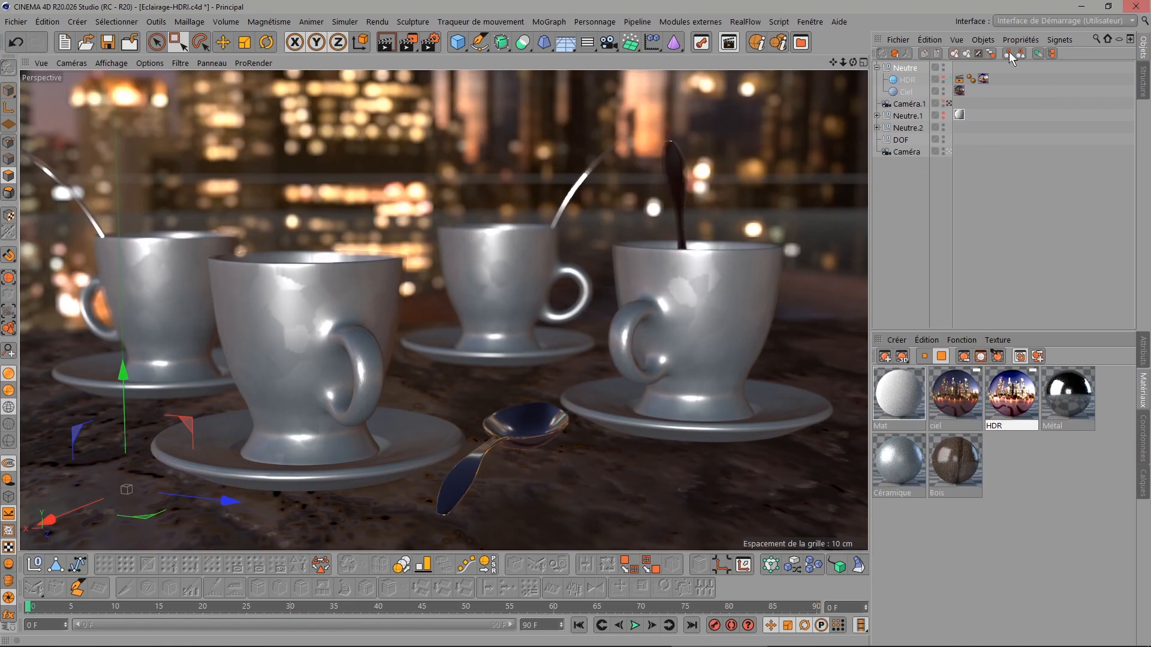
# Set Point noir to 0 for the LA_Downtown_Helipad_Night_A_3k.hdr bitmap in the HDR material's Luminescence Calque shader and close the material editor.
pyautogui.doubleClick(1011, 400)
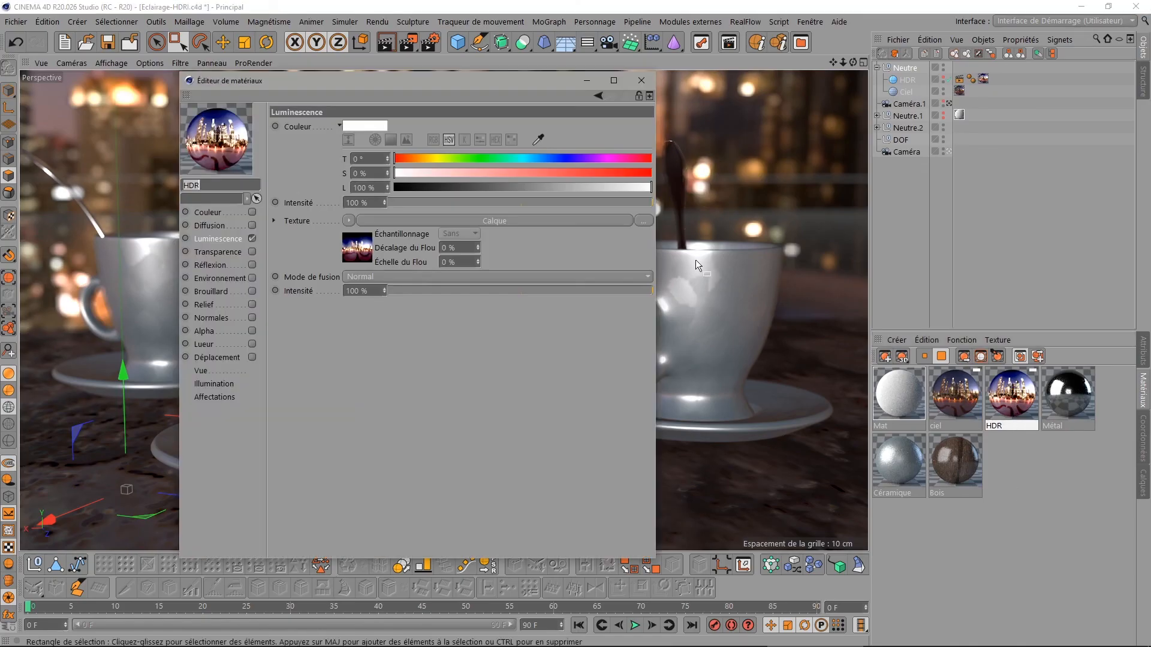
pyautogui.click(356, 256)
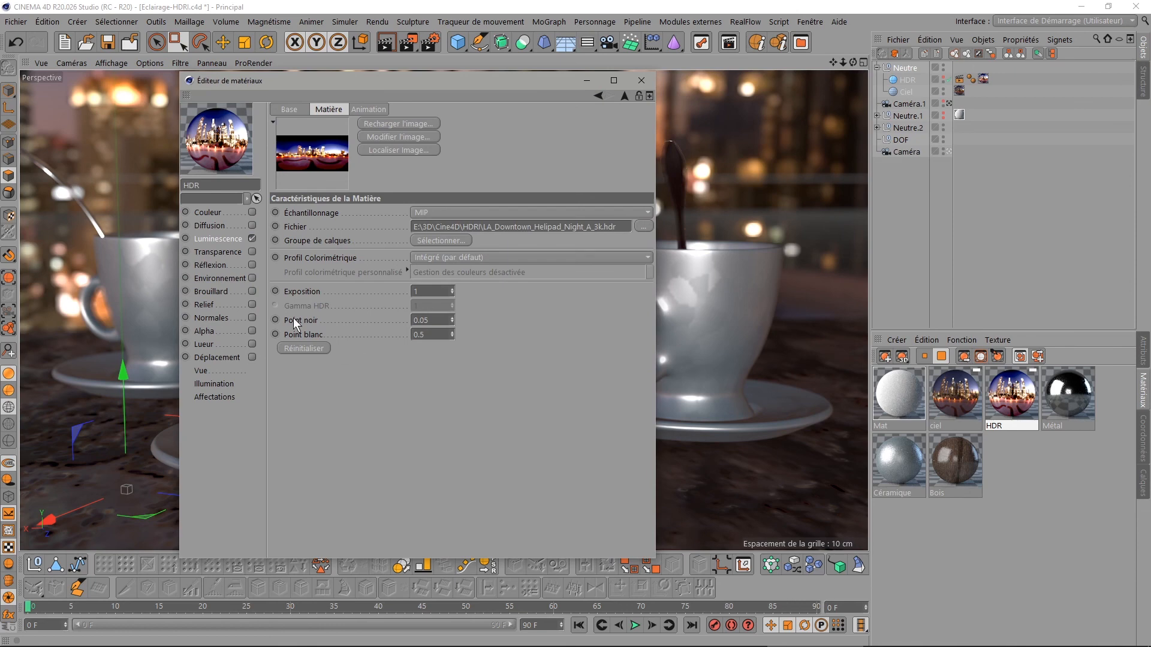
pyautogui.moveTo(431, 320); pyautogui.dragTo(386, 321)
pyautogui.write('0')
pyautogui.press('Return')
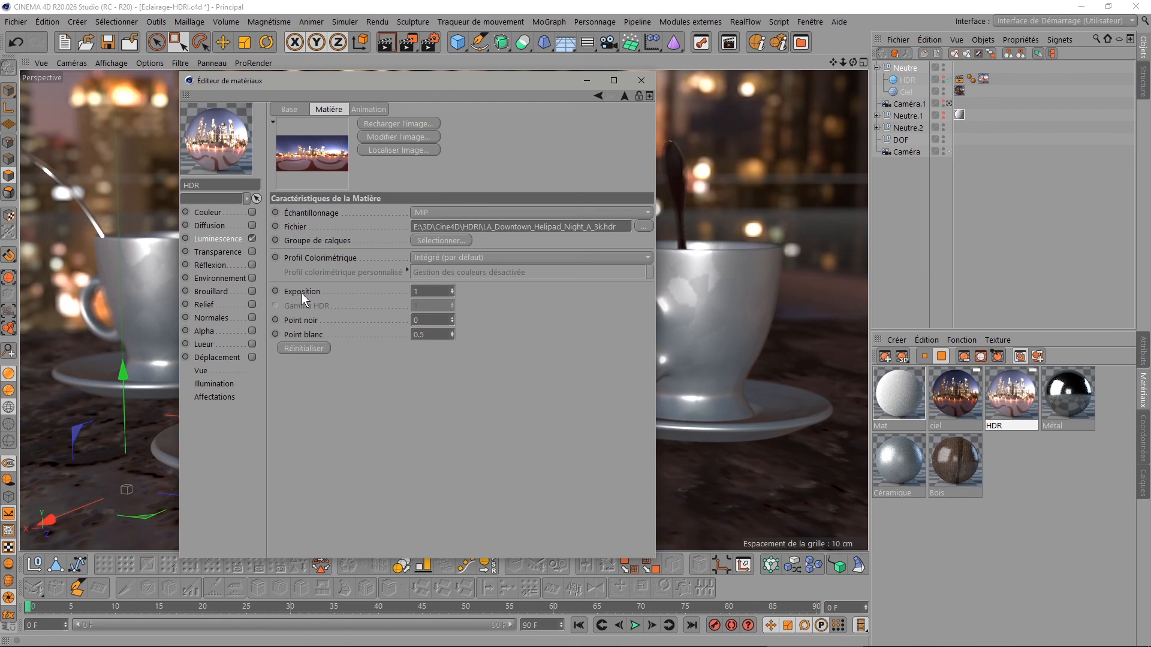
pyautogui.press('Return')
pyautogui.press('Return')
pyautogui.click(642, 82)
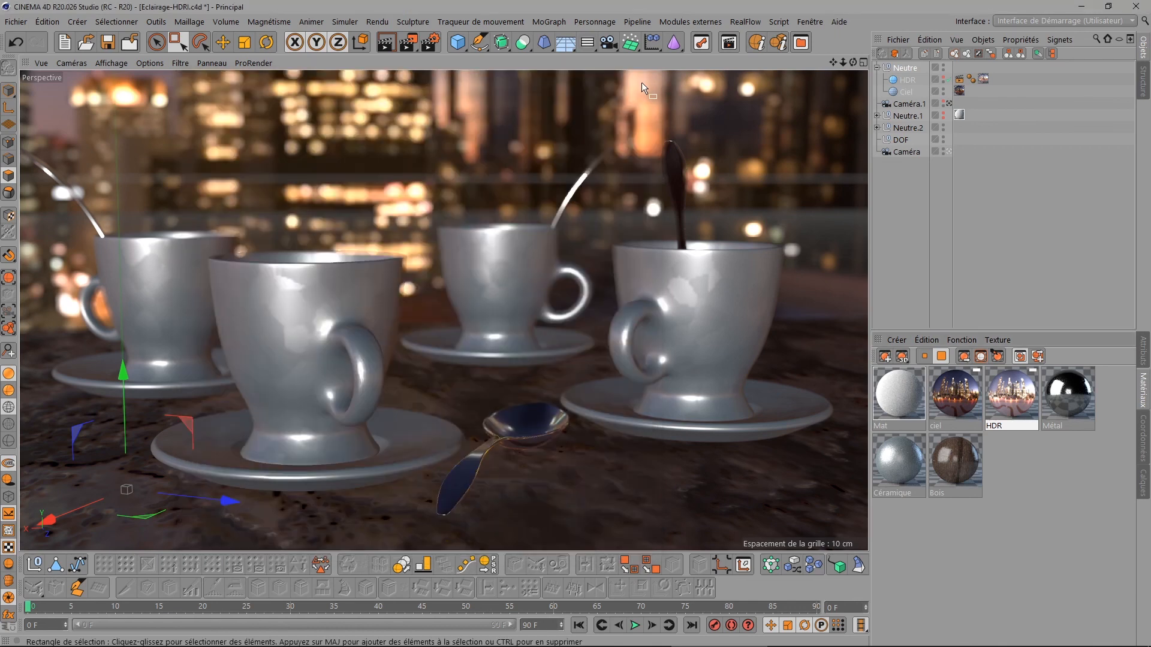